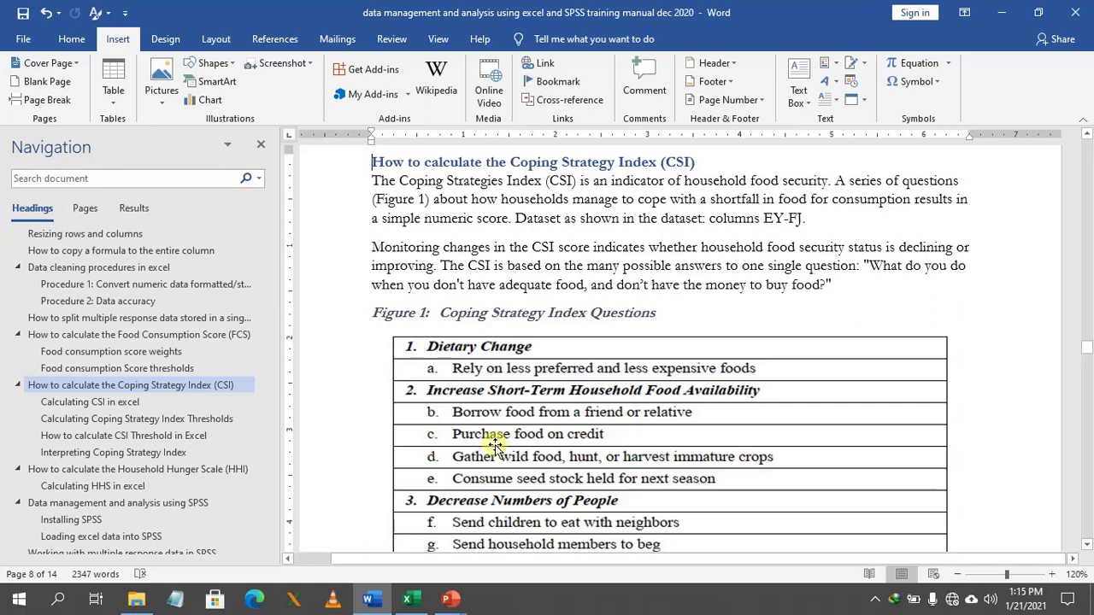
Glance at the survey workbook, then browse the manual's Rationing Strategies rows j to l
click(414, 600)
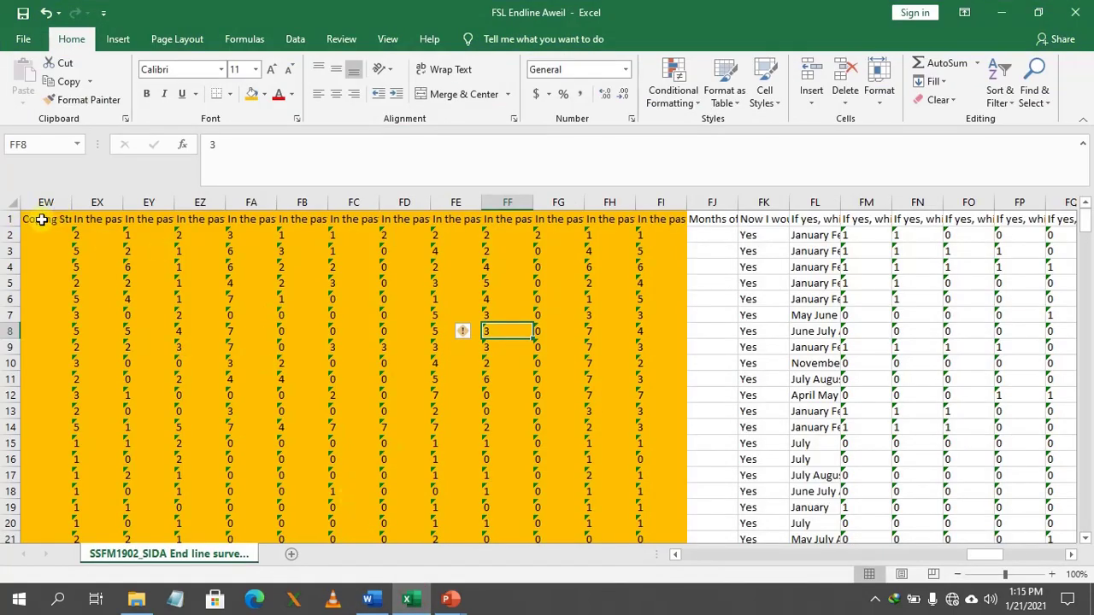
click(1005, 11)
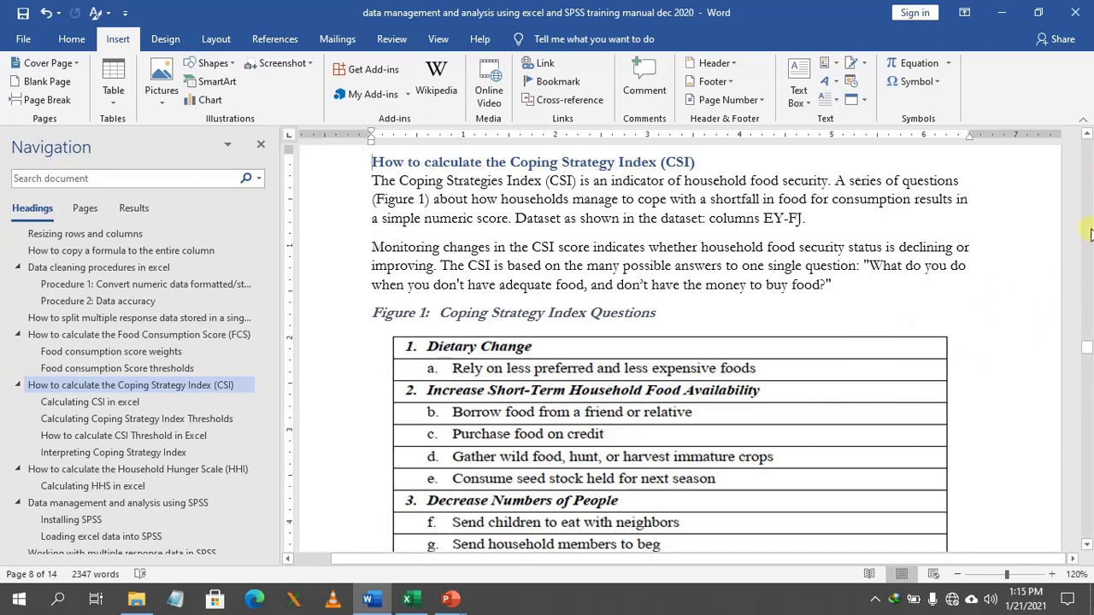
click(1087, 545)
drag(1086, 550, 1087, 553)
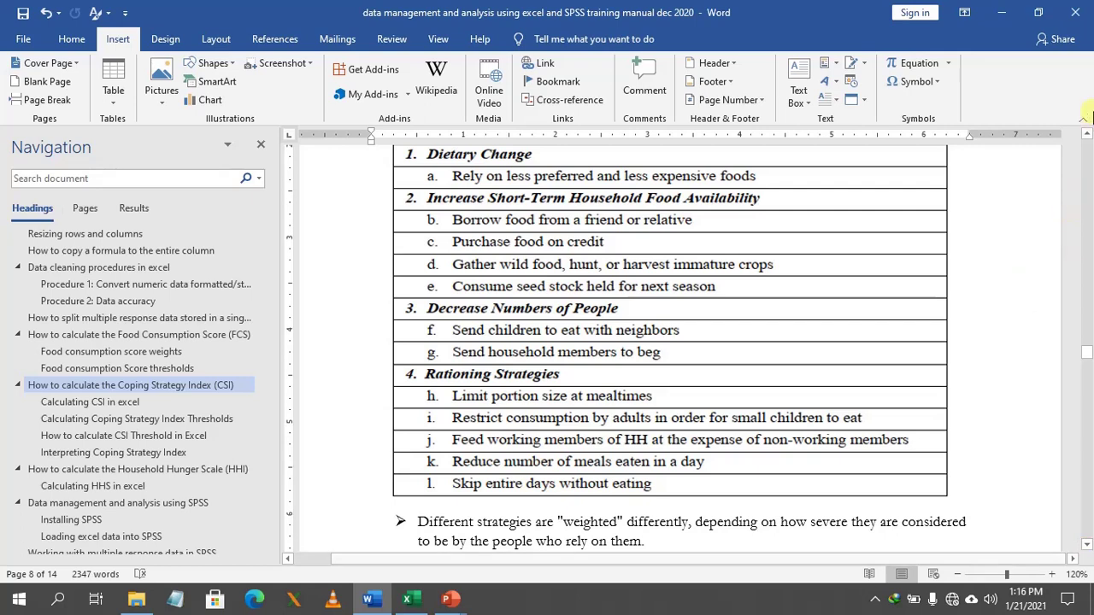
drag(1087, 136, 1088, 136)
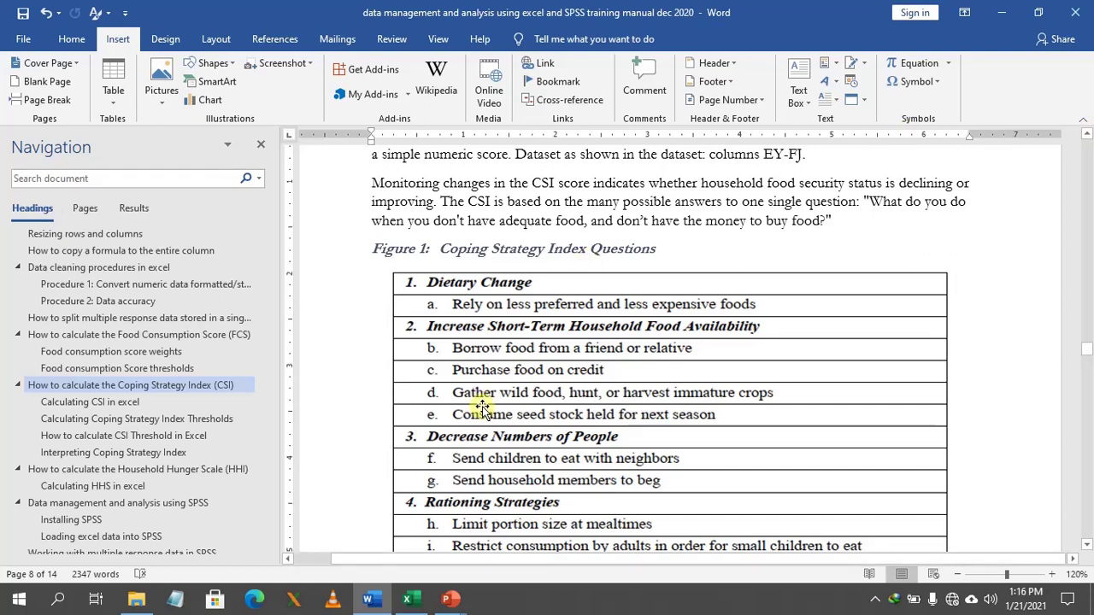
click(1088, 547)
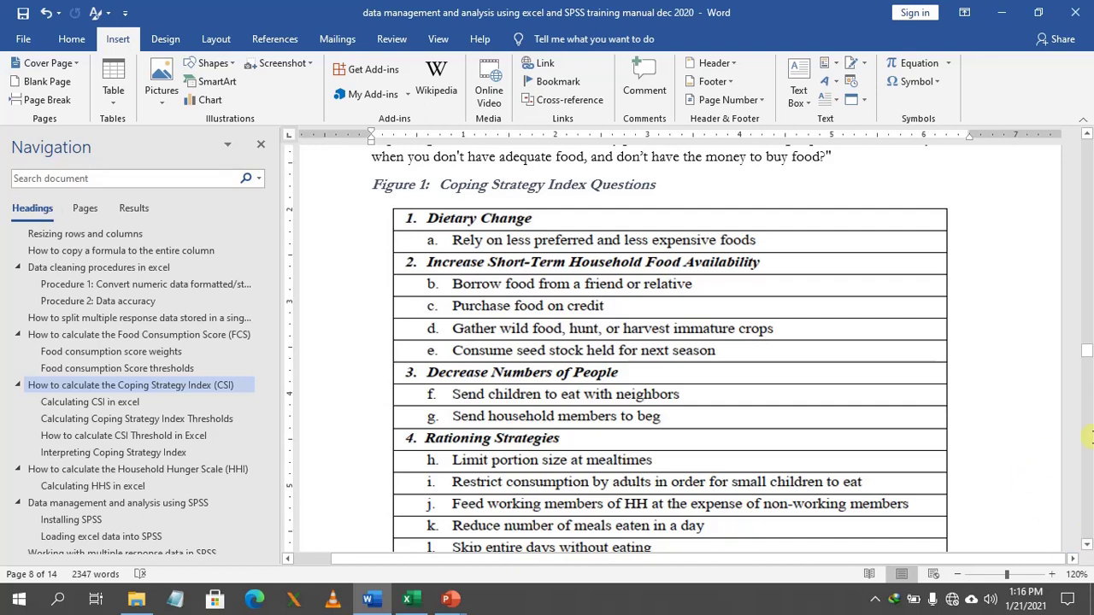
click(1088, 137)
drag(1088, 137, 1088, 138)
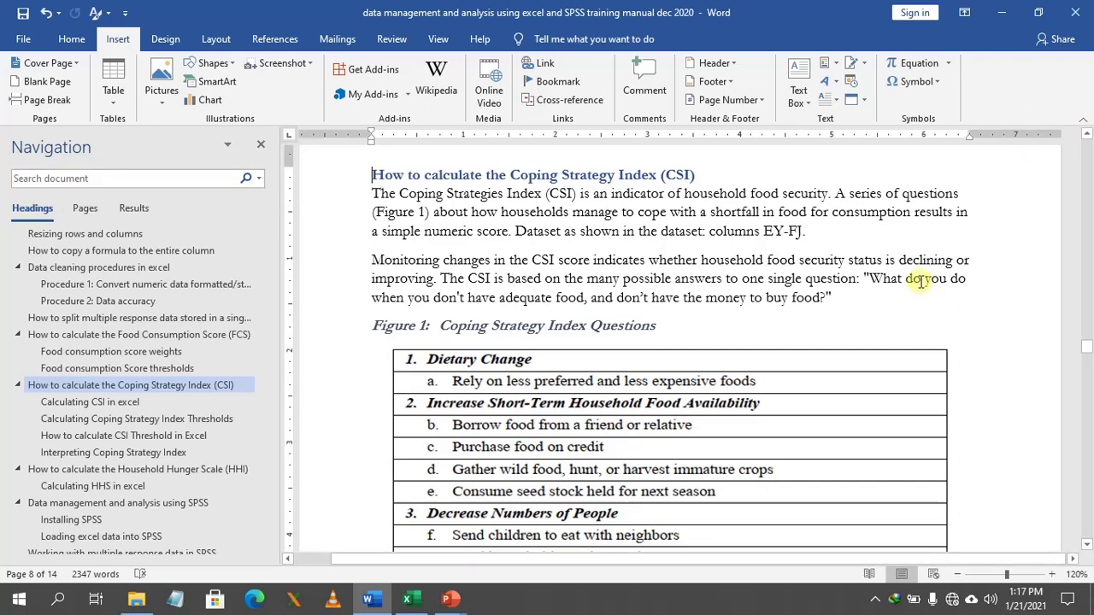
Bold the quoted question "What do you do when you don't have adequate food..."
drag(872, 279, 945, 298)
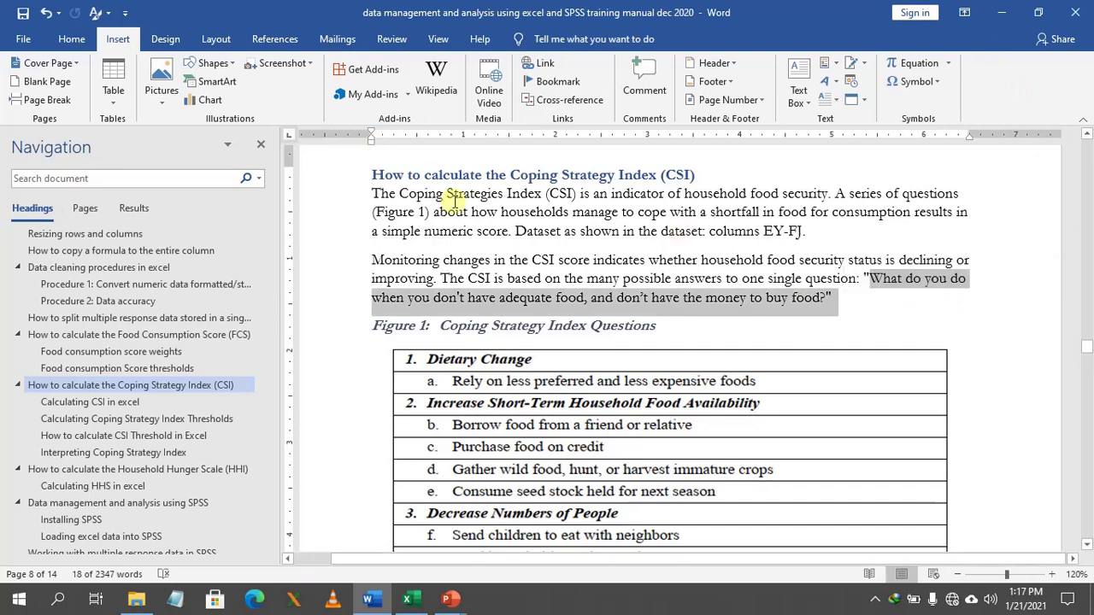
key(ctrl+b)
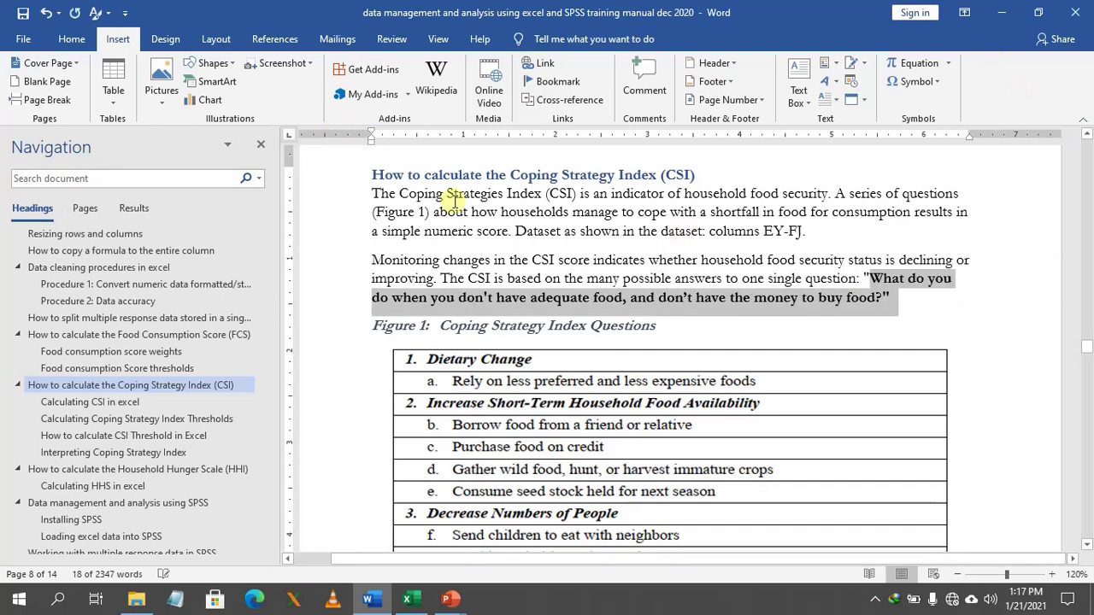
click(864, 319)
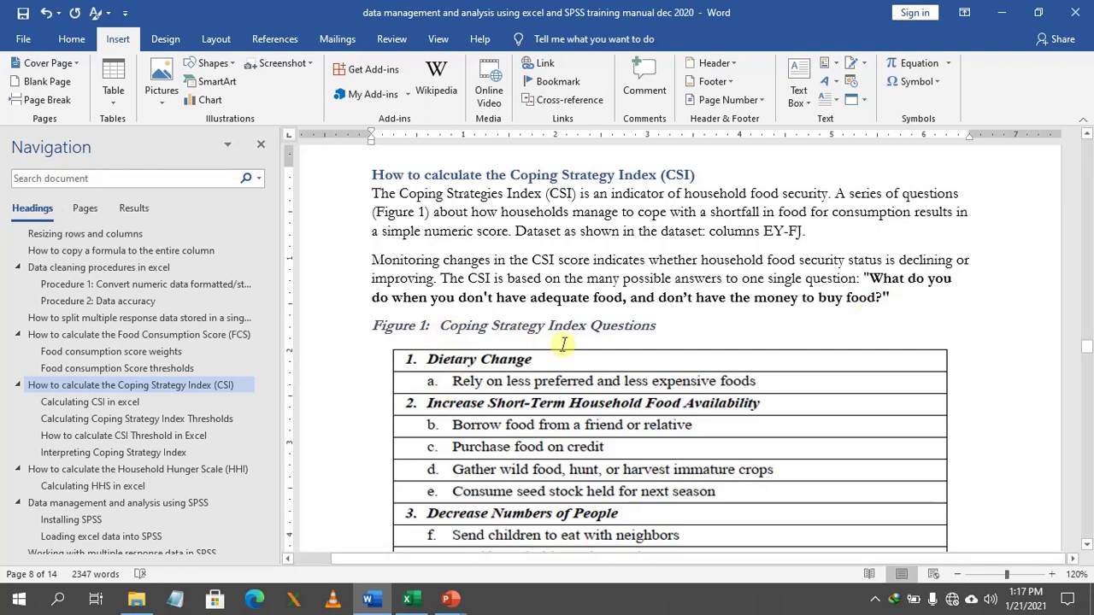
click(1087, 547)
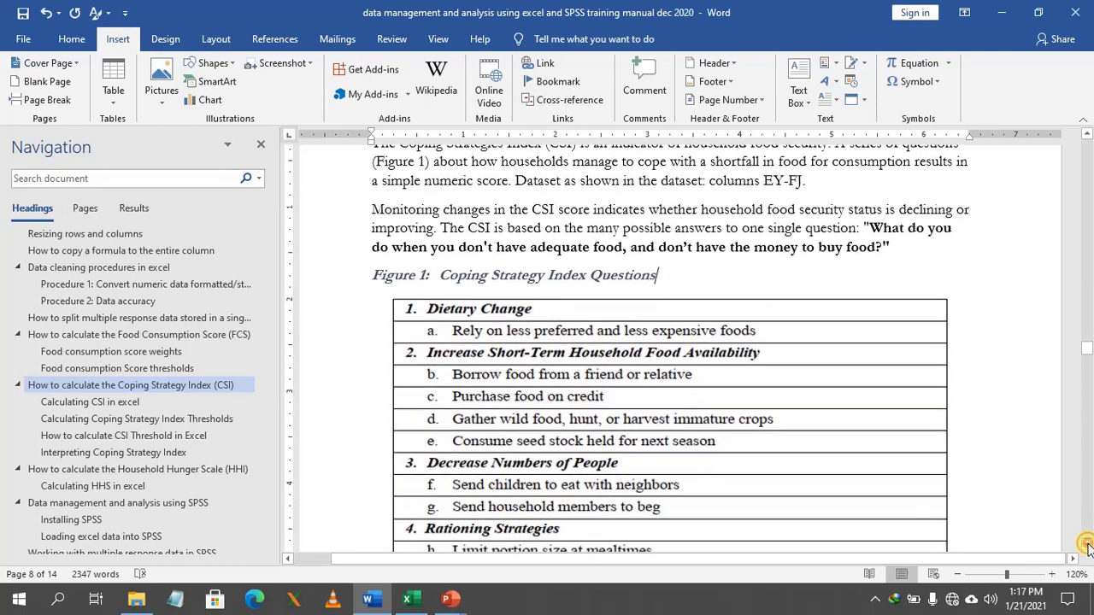
Scroll past rationing items h–l to reveal the severity-weighting bullet notes
drag(1087, 547, 1087, 548)
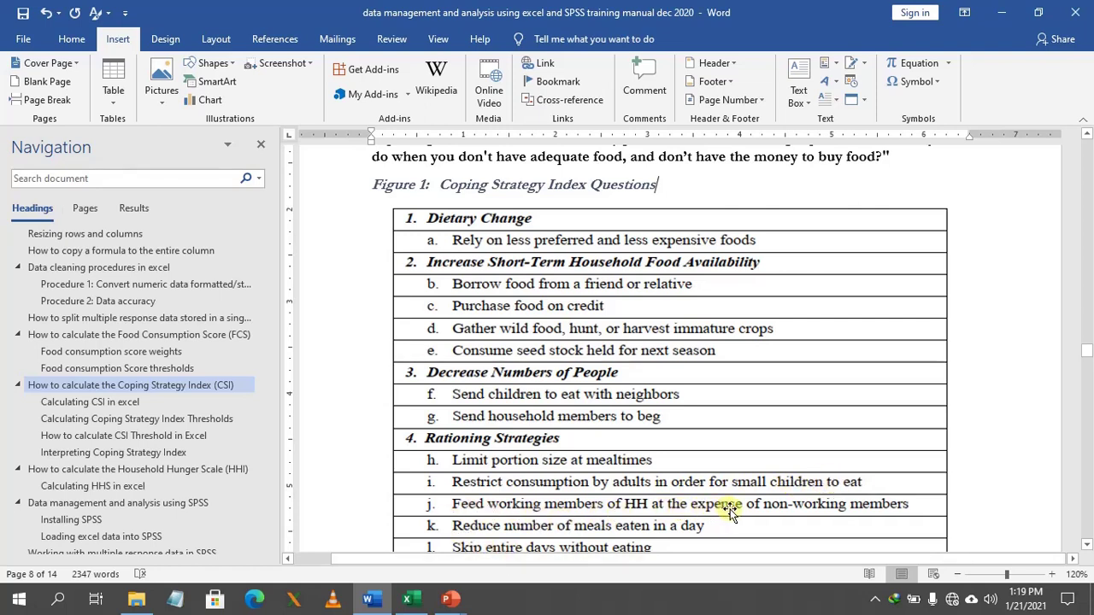
click(1087, 544)
click(1087, 545)
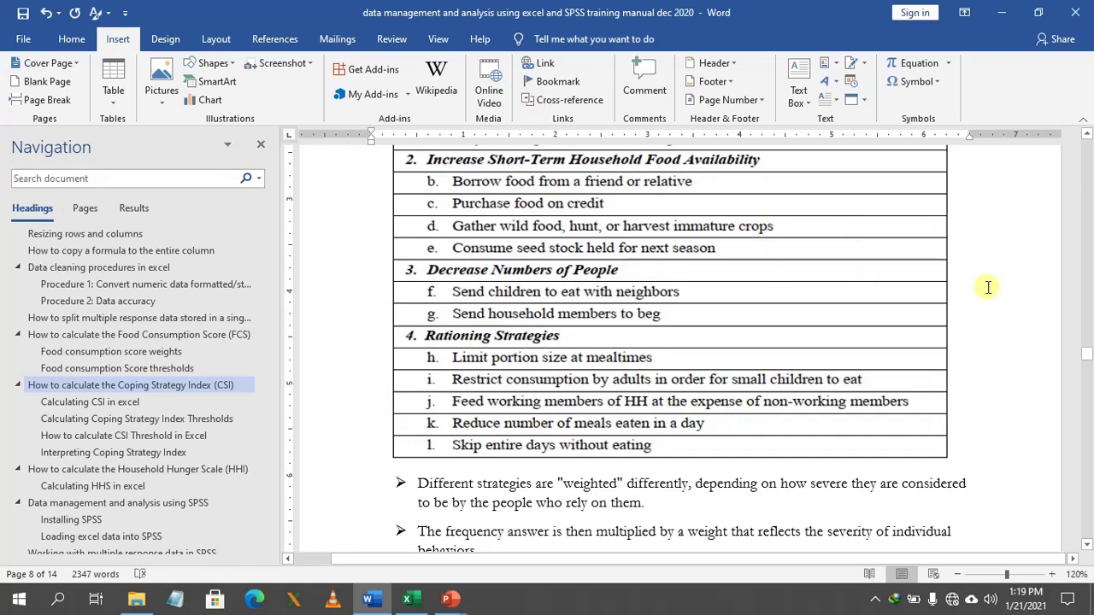
Page down to Figure 2, then scroll back up to the weighting bullet list above it
click(1086, 545)
click(1086, 544)
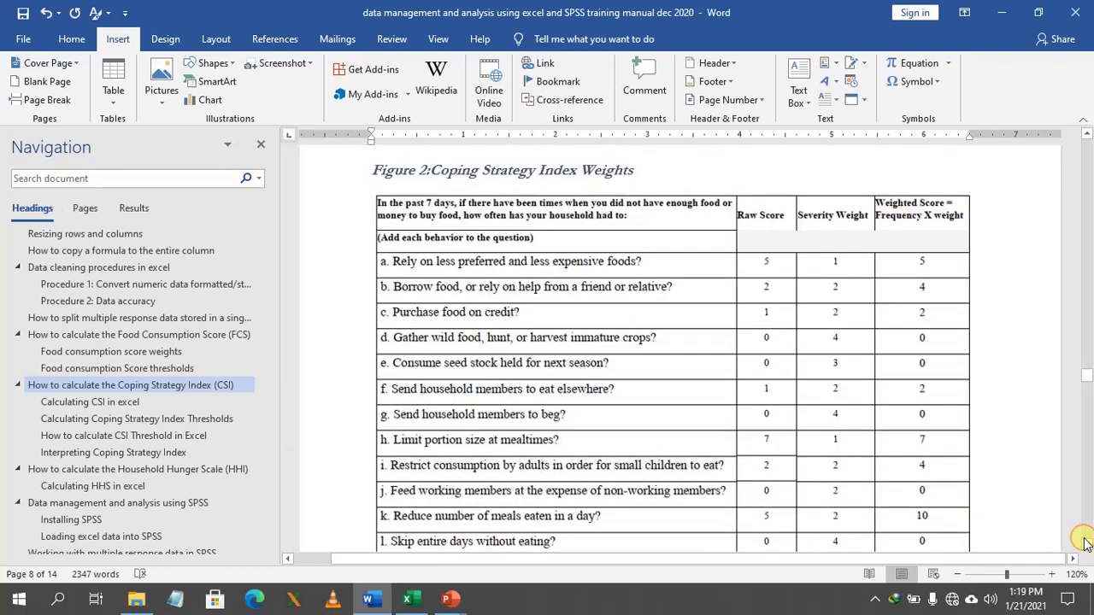
click(1087, 134)
click(1086, 134)
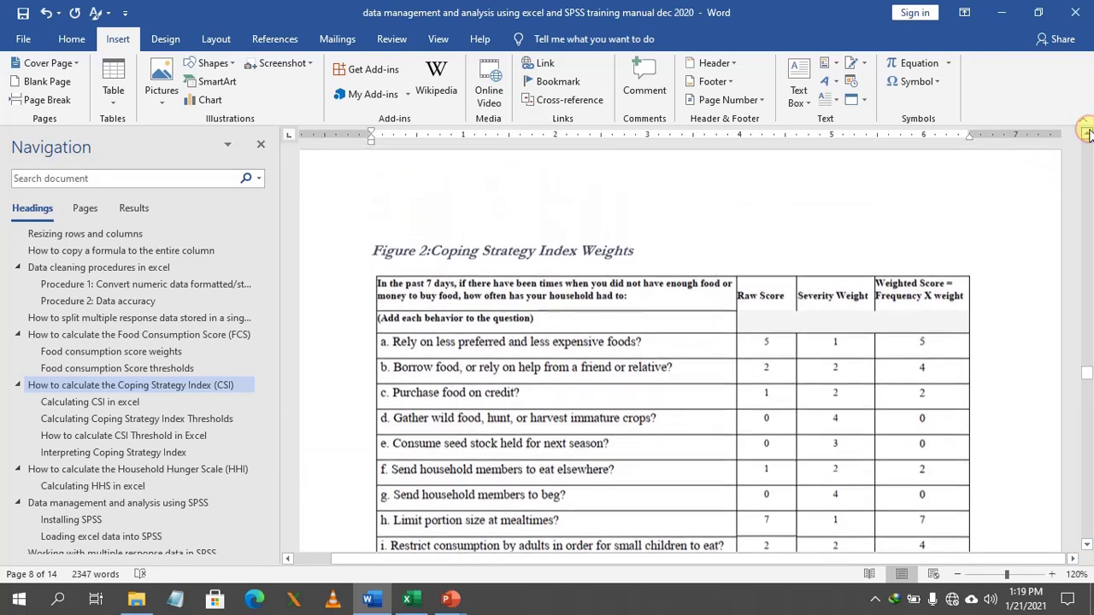
drag(1086, 134, 1087, 133)
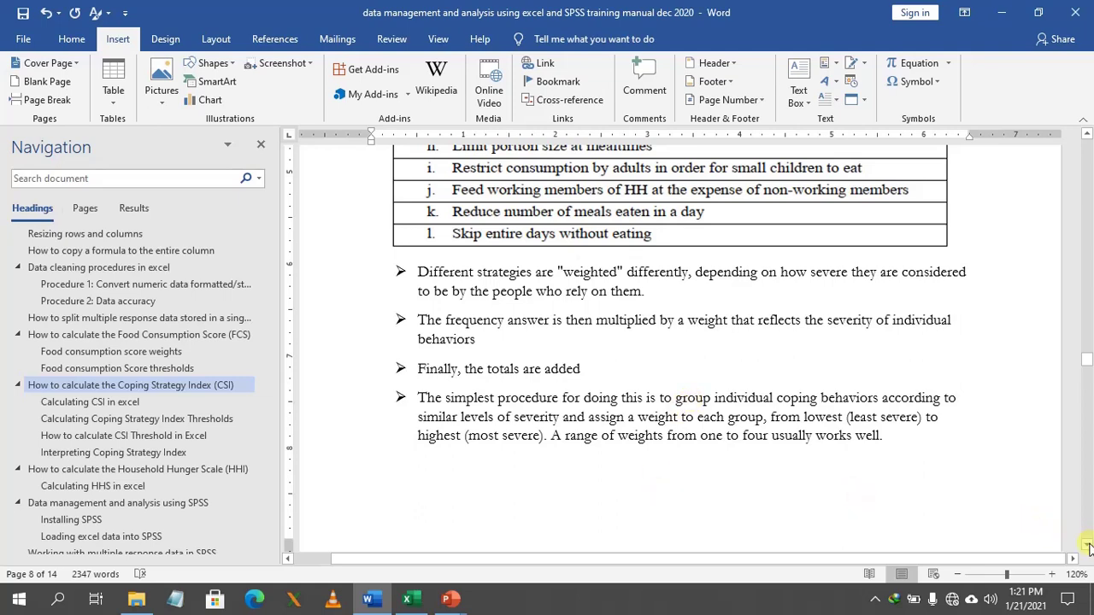
Scroll the Figure 2 weights table down to item k, reducing meals eaten (weight 10)
drag(1087, 547, 1087, 547)
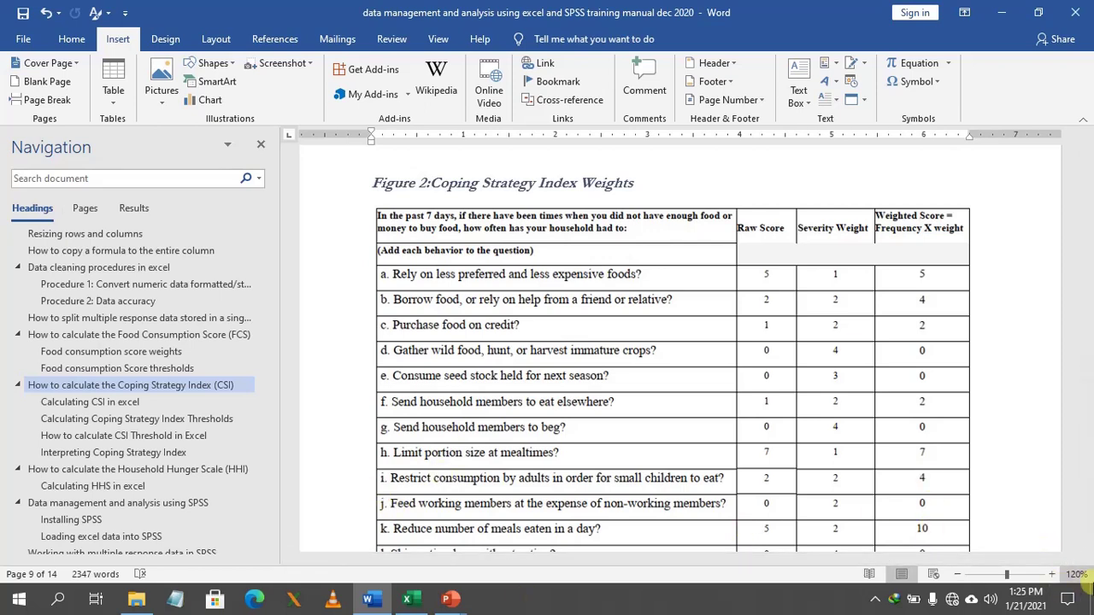
Scroll past item l to the 'Calculating CSI in excel' heading and its Weighted CSI step 1
click(1087, 545)
click(1087, 545)
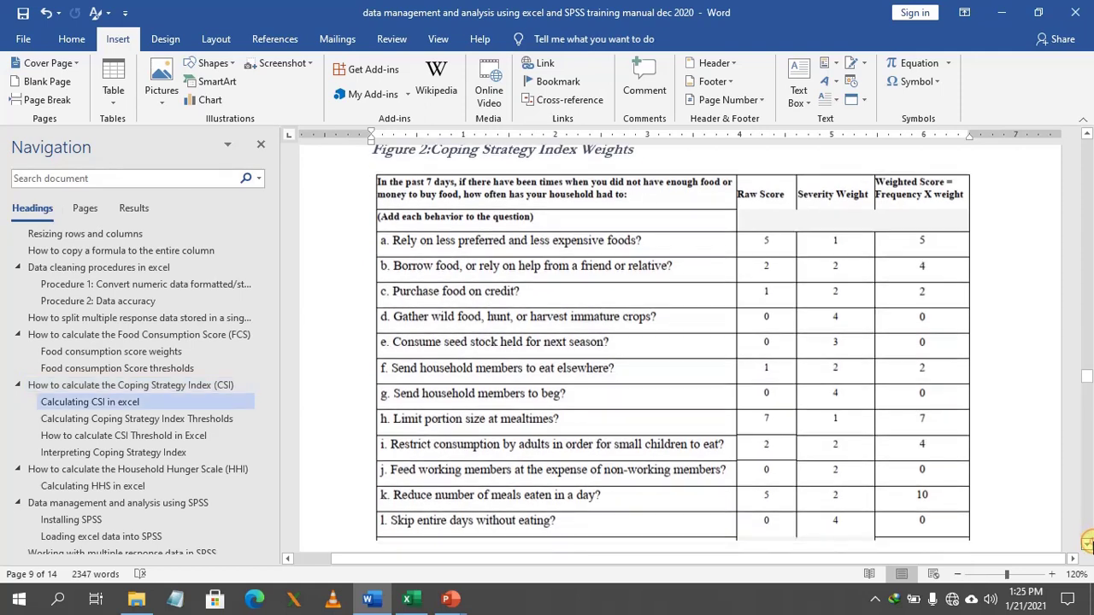
click(1087, 544)
click(1087, 544)
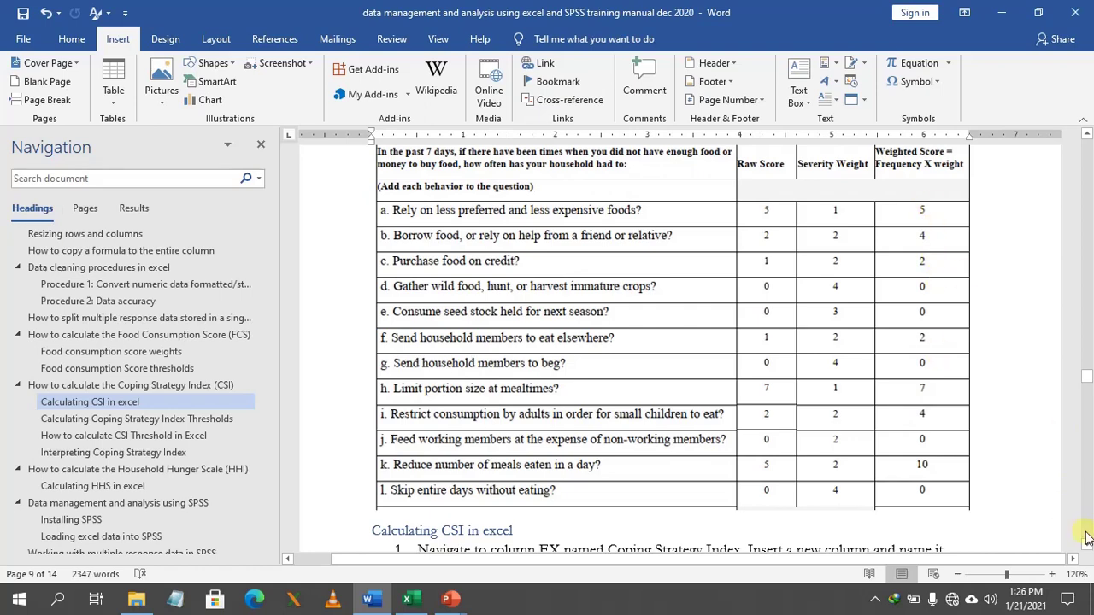
scroll(1079, 513, down, 2)
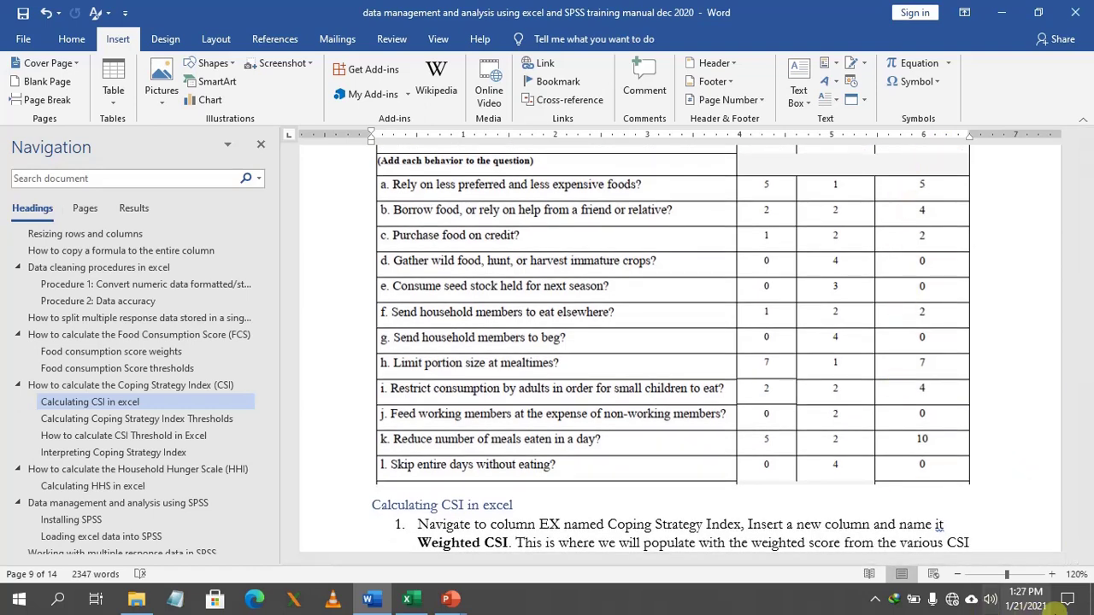
Read the SUM formula steps, then jump to the 'How to calculate CSI Threshold in Excel' section
click(1088, 544)
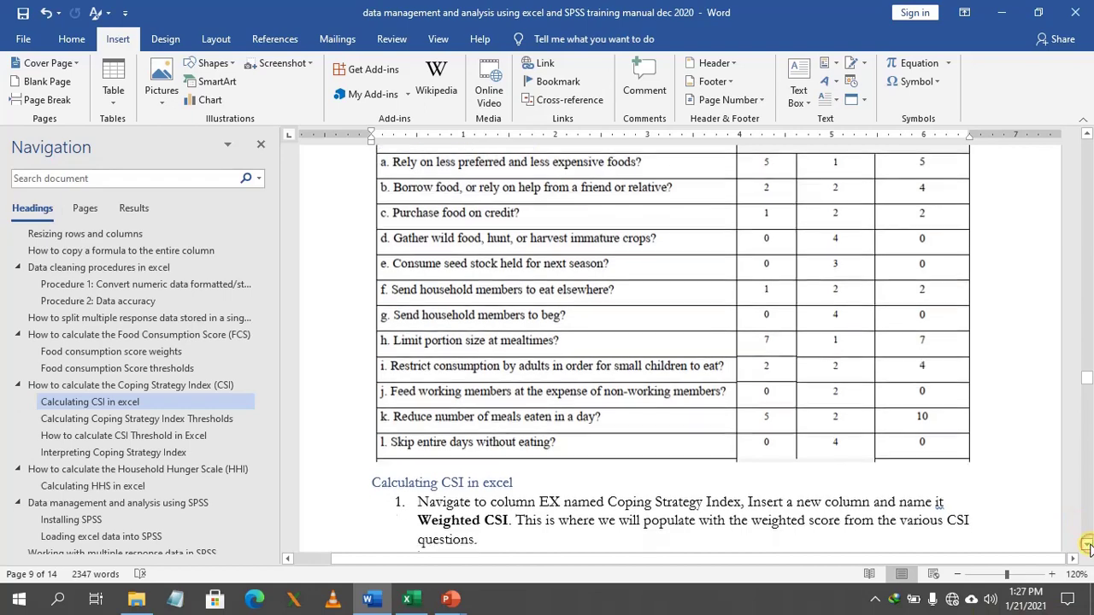
click(1088, 544)
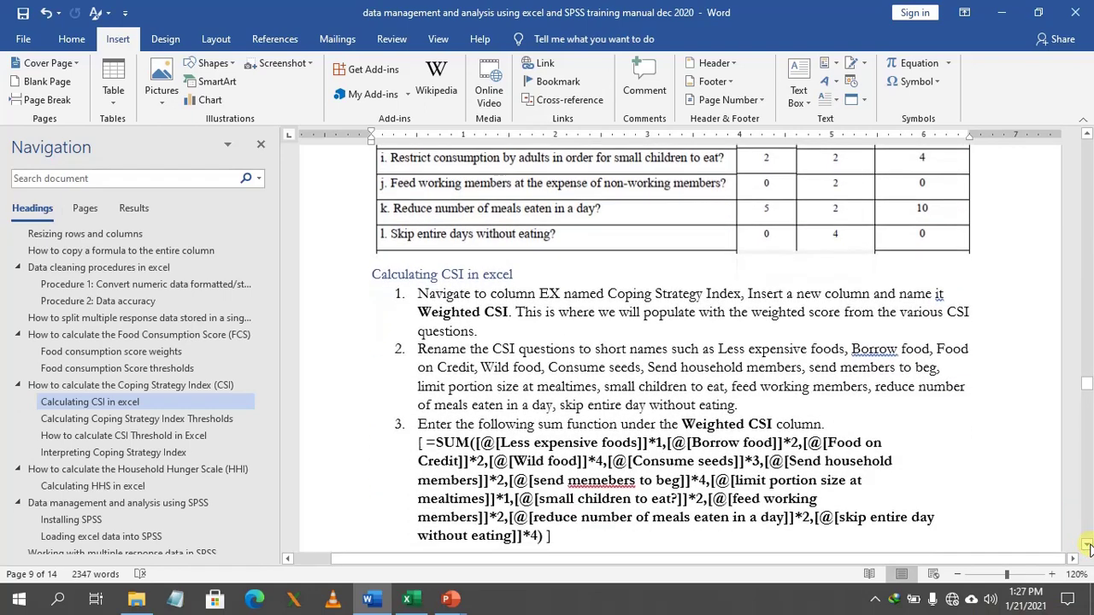
click(114, 437)
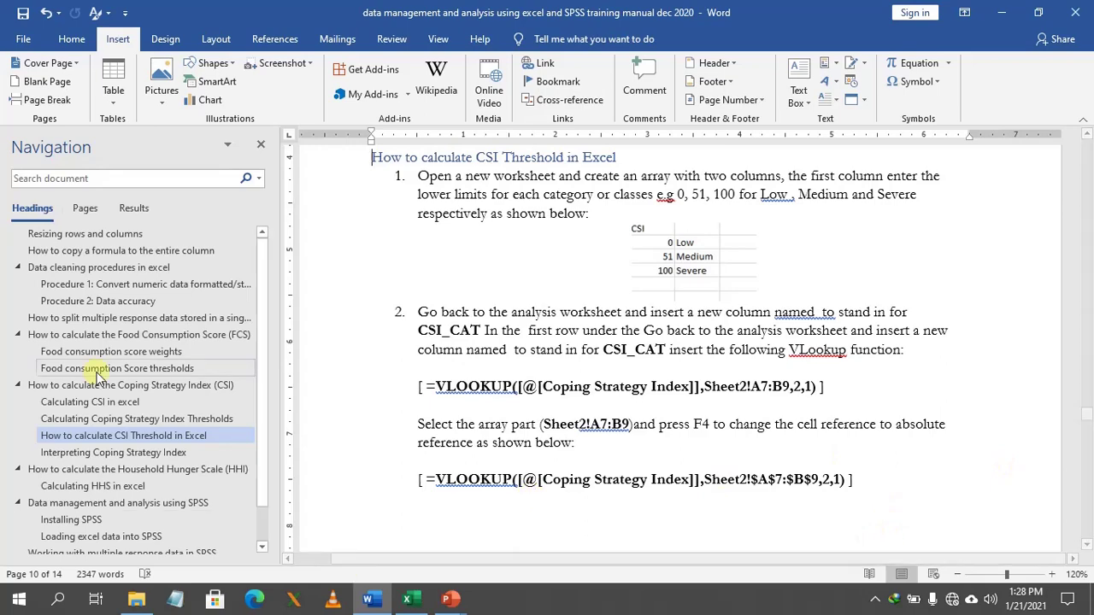
Switch from the Word manual to the FSL Endline Aweil workbook in Excel
click(407, 598)
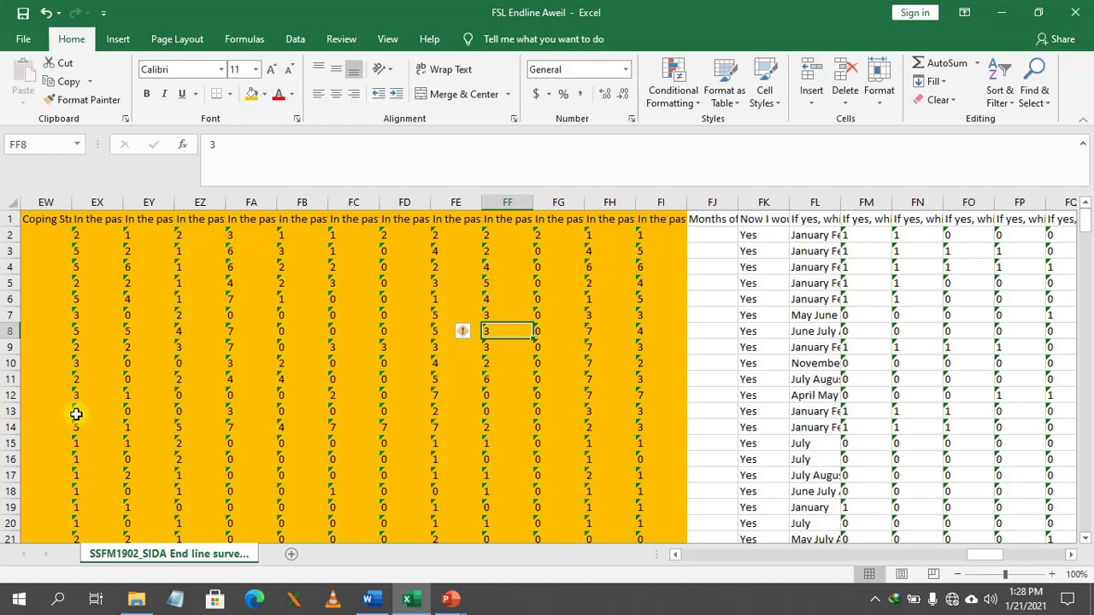
Copy the whole survey sheet into Notepad as plain text, select it all, and return to Excel
key(ctrl+a)
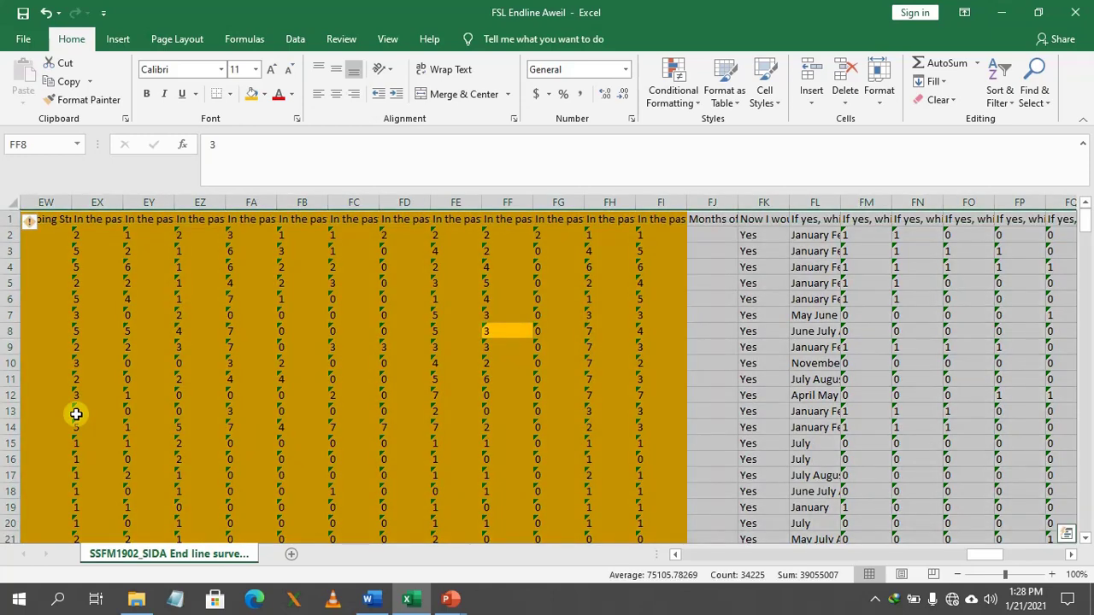
key(ctrl+c)
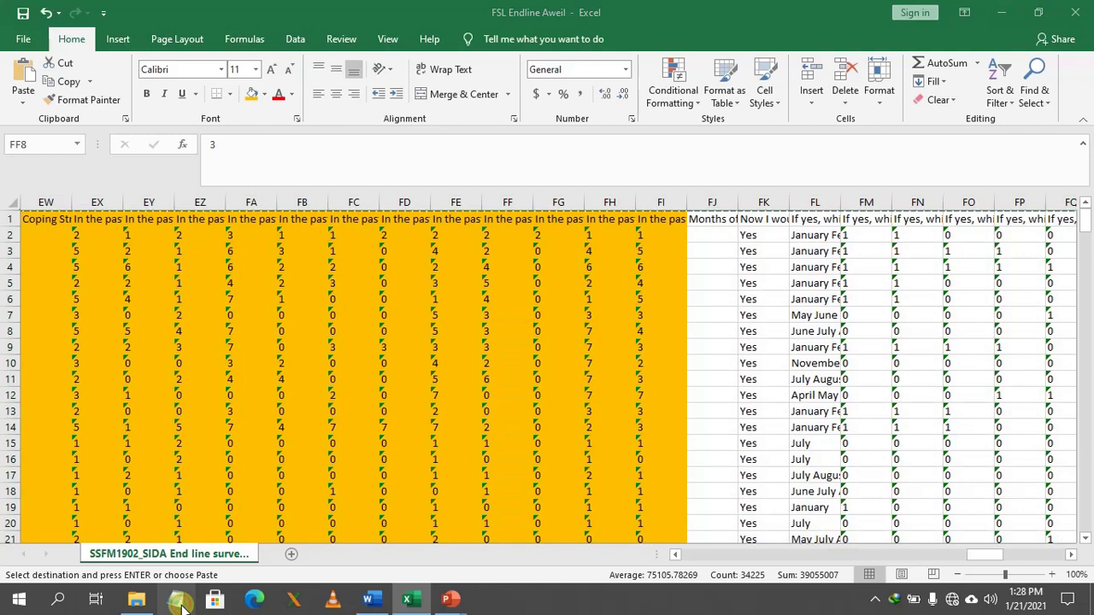
click(177, 601)
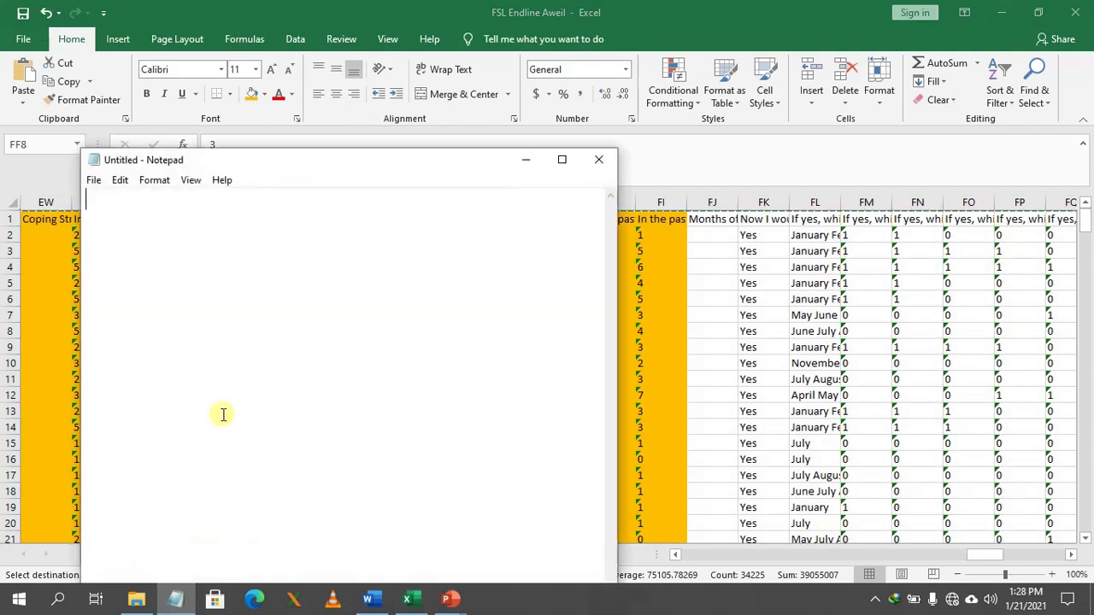
key(ctrl+v)
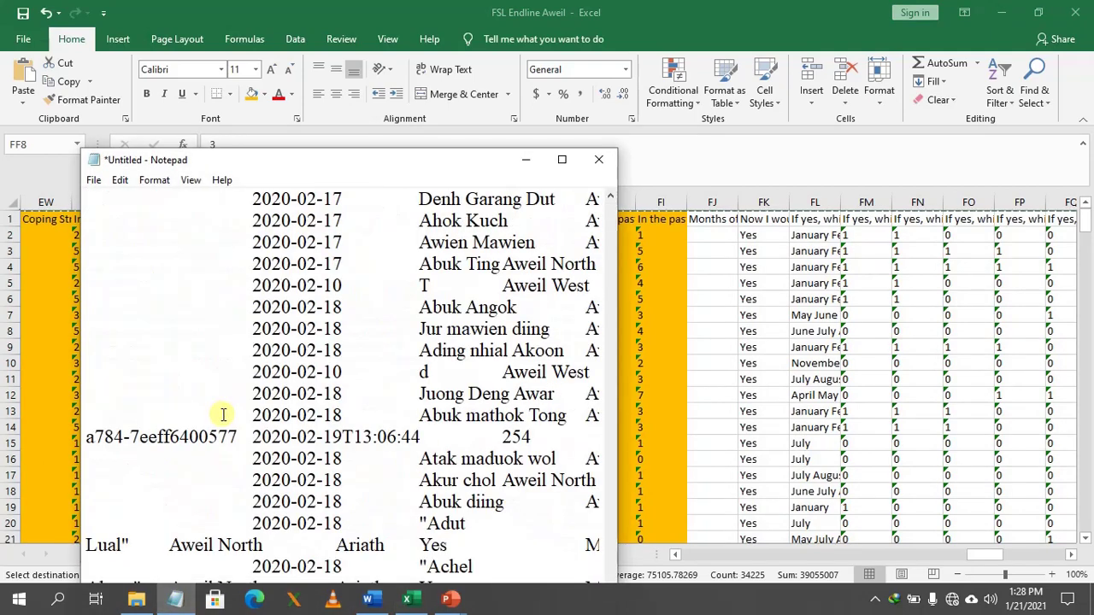
key(ctrl+a)
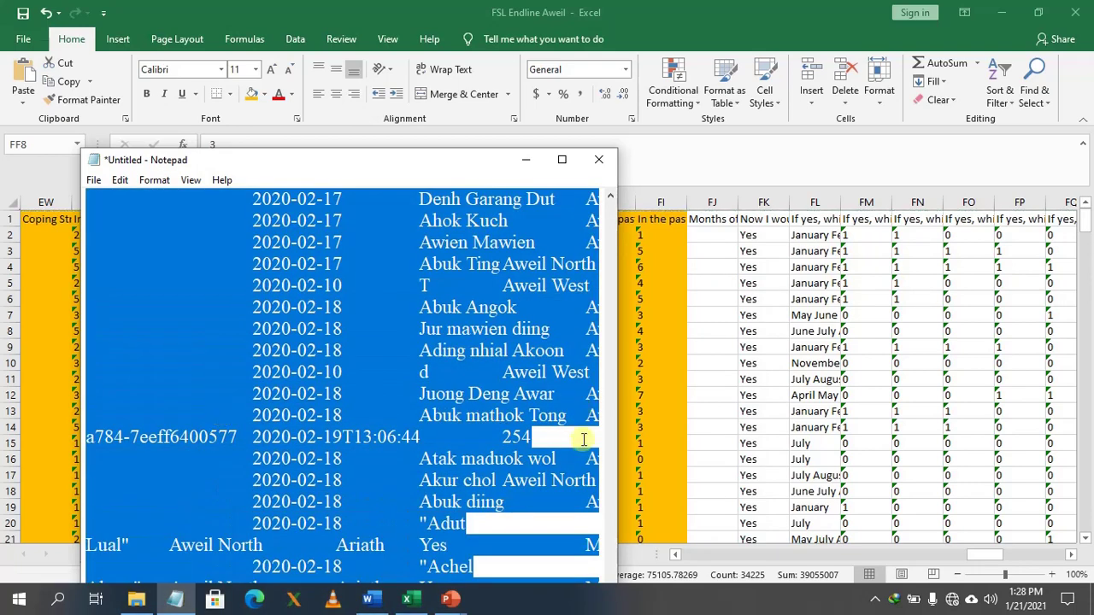
click(716, 507)
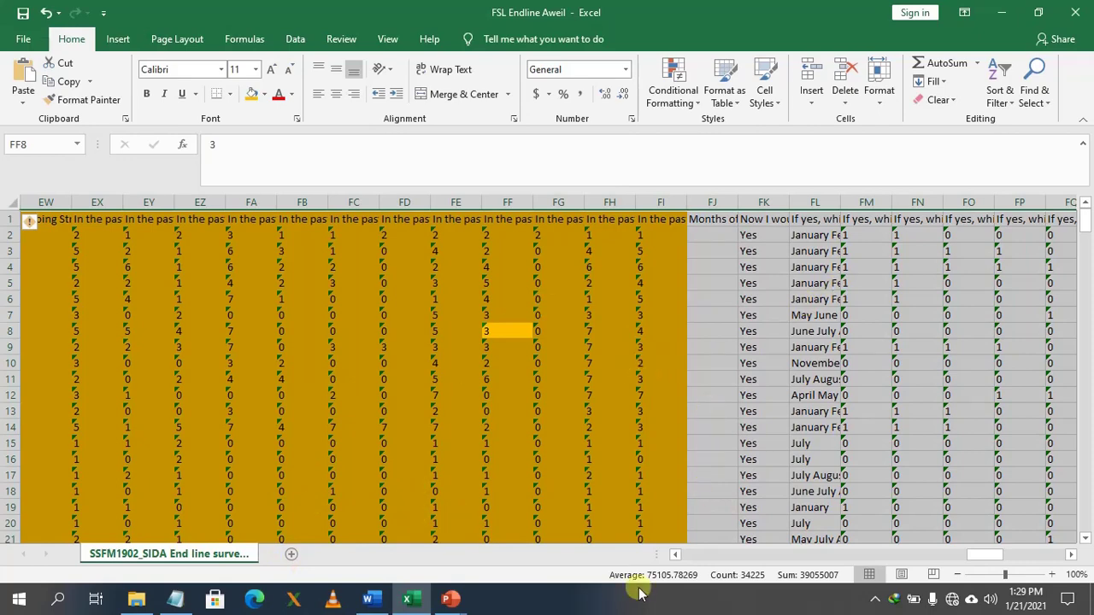
Add a new worksheet and name it csi
click(289, 554)
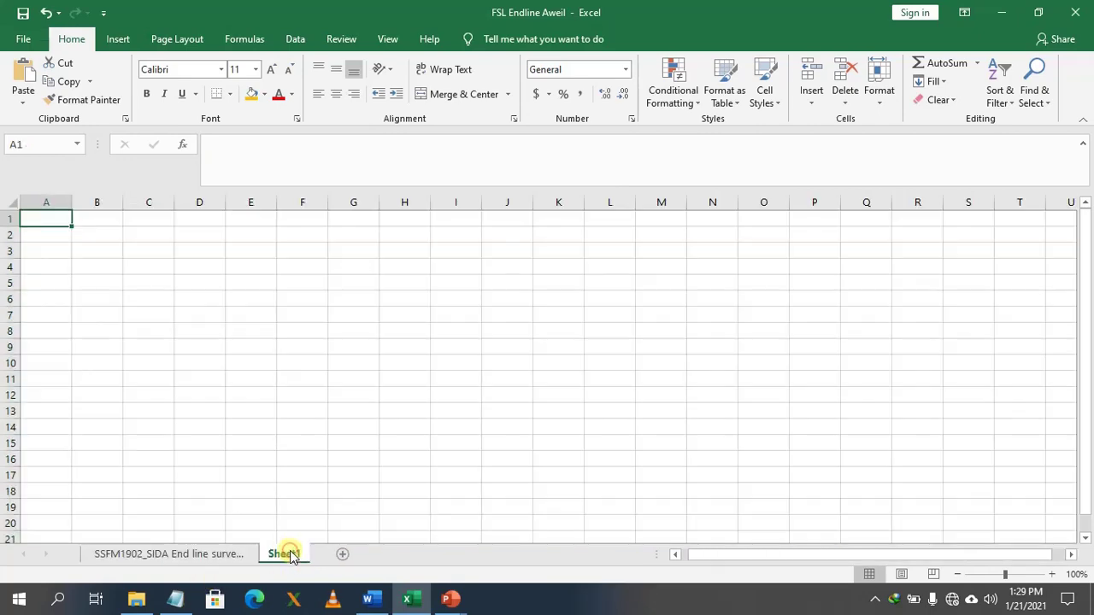
right_click(291, 554)
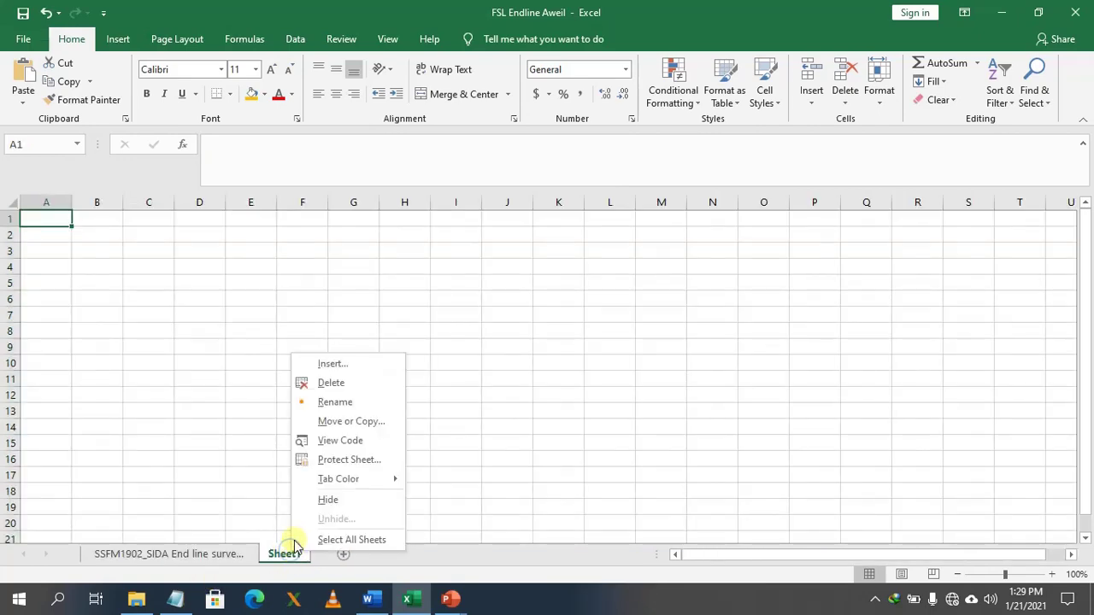
click(329, 402)
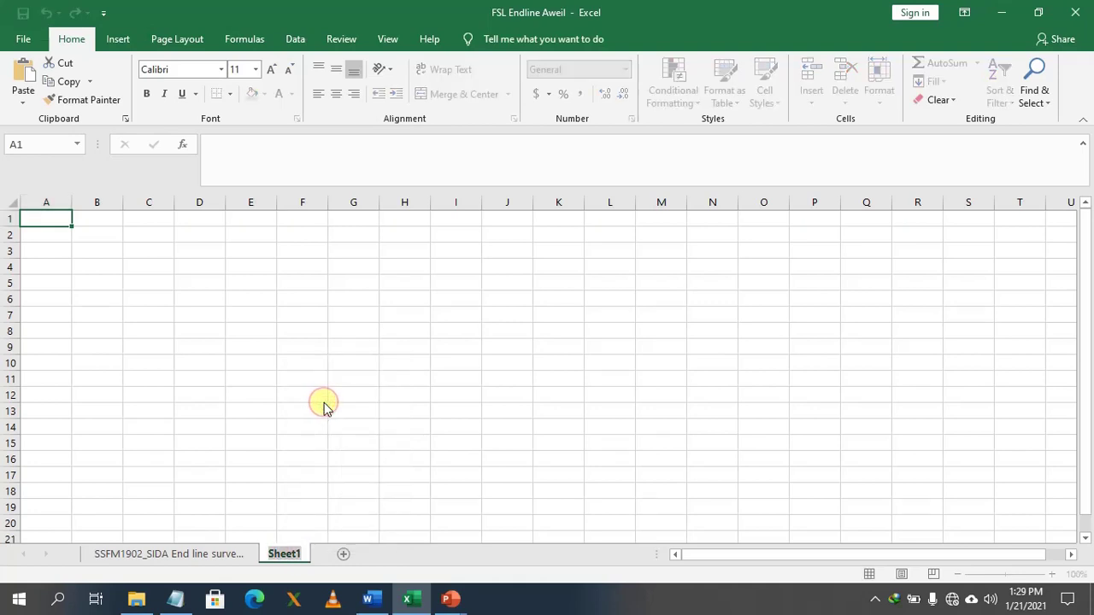
text(dr)
key(BackSpace)
key(BackSpace)
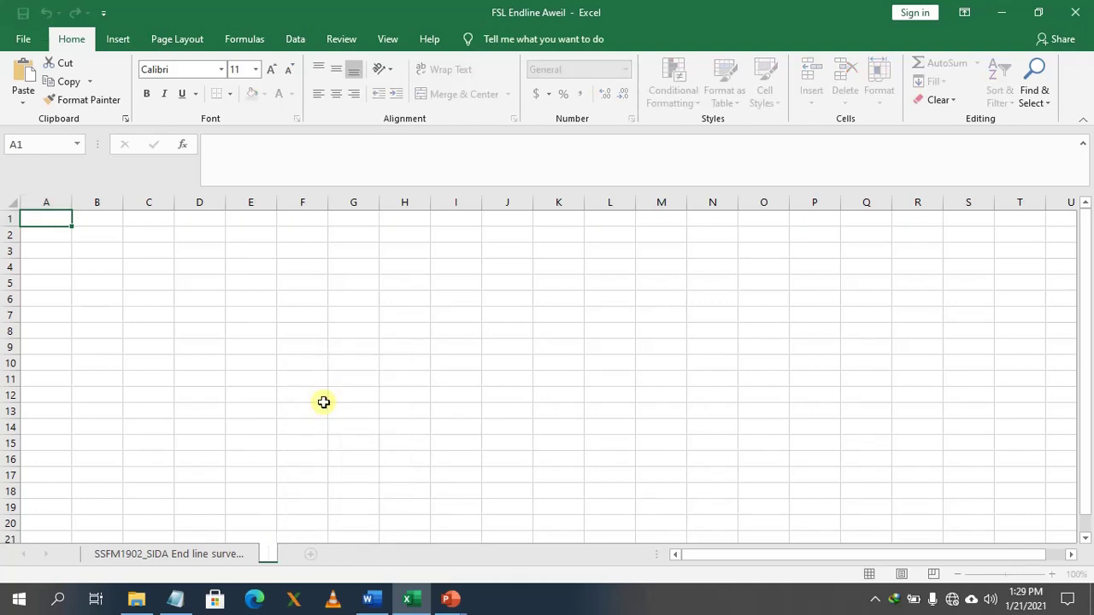
text(csi)
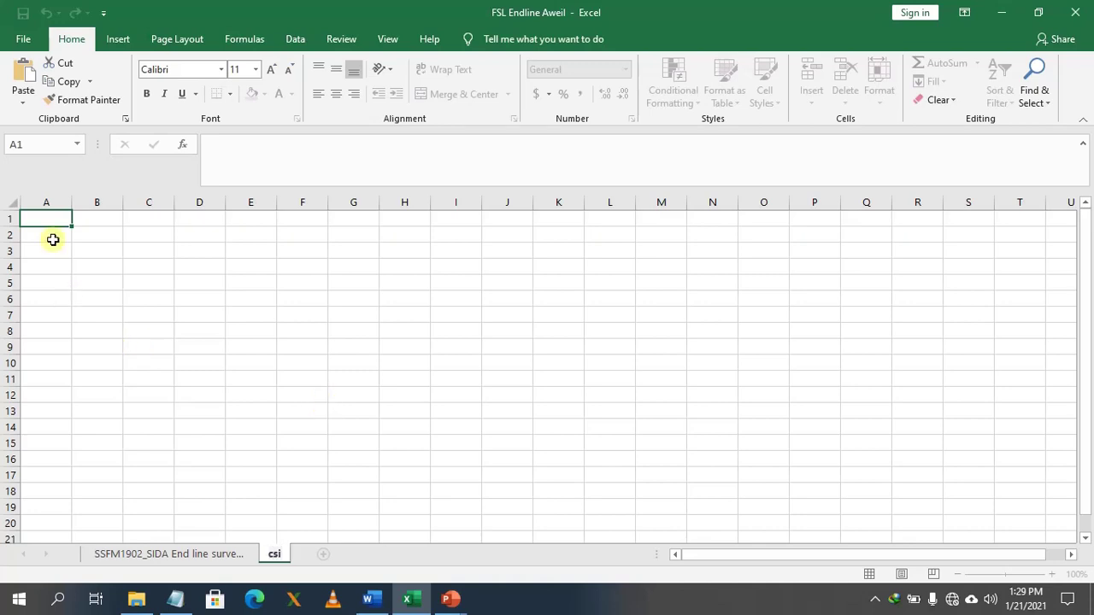
Check the paste choices, then go back to the plain-text data in Notepad
click(21, 104)
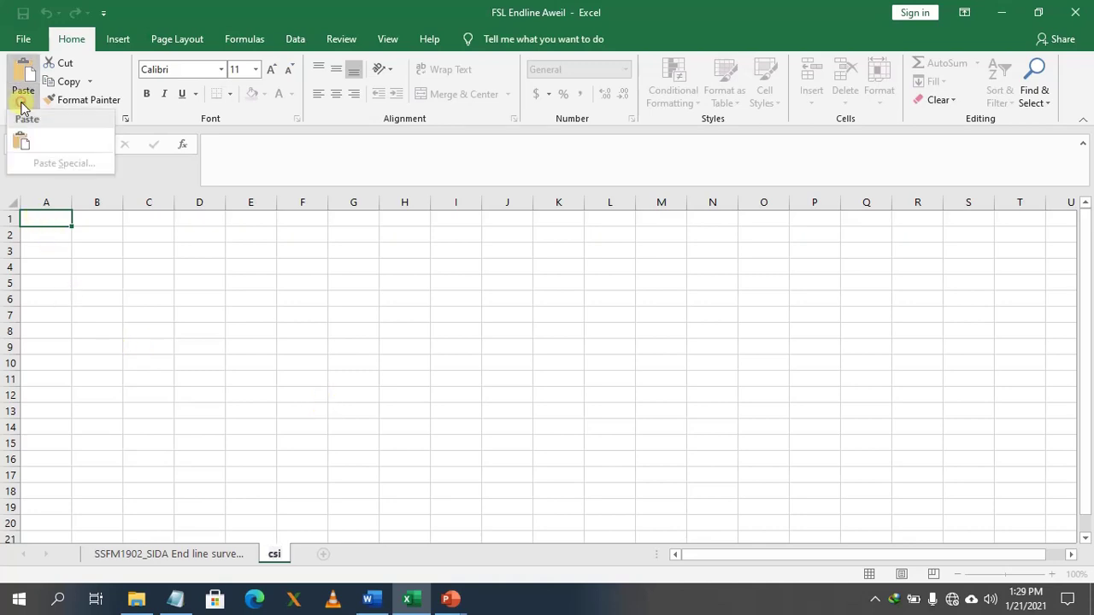
click(21, 145)
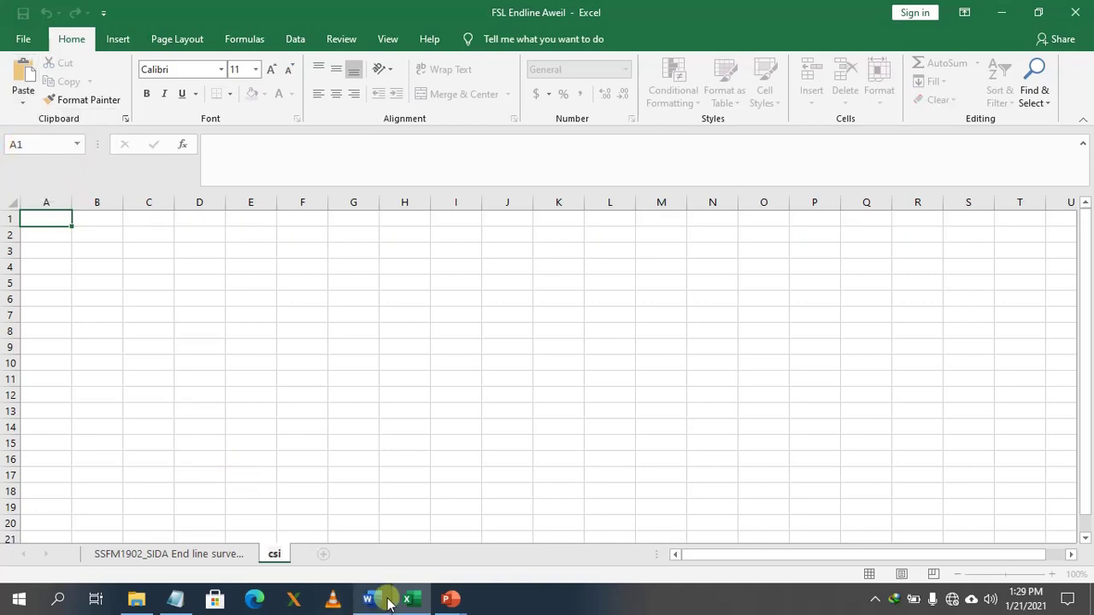
click(175, 599)
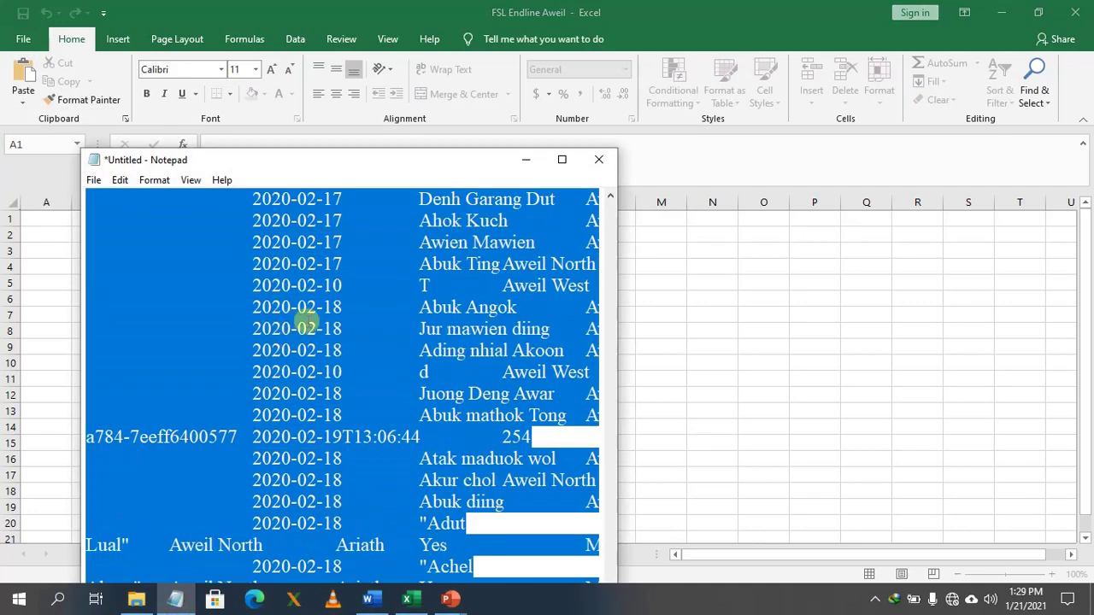
Copy the Notepad text and paste it into the csi sheet at cell A1
right_click(306, 323)
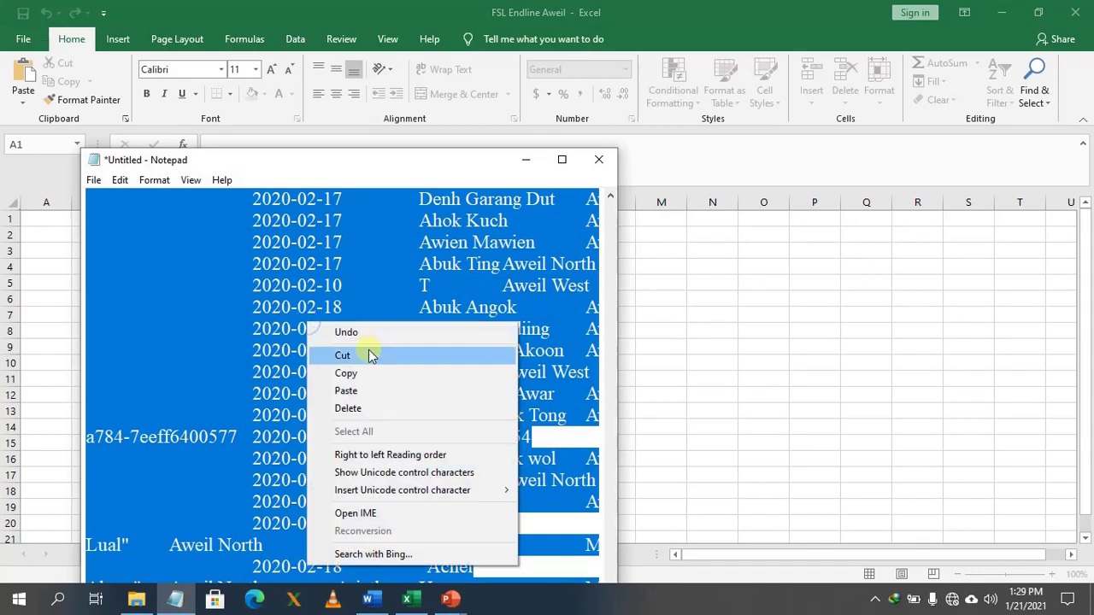
click(353, 370)
click(408, 599)
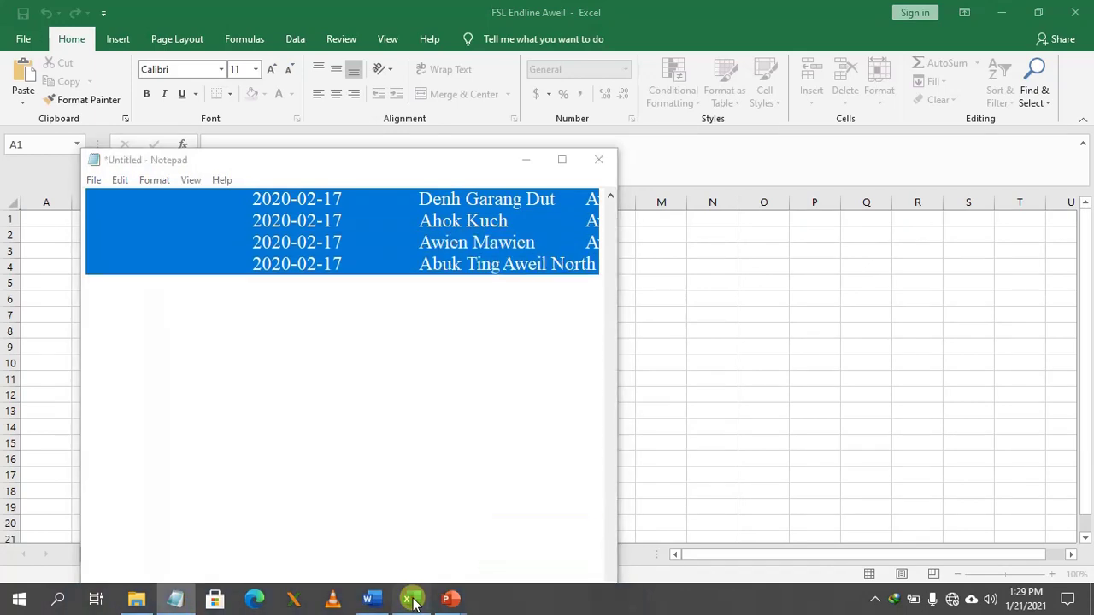
click(61, 233)
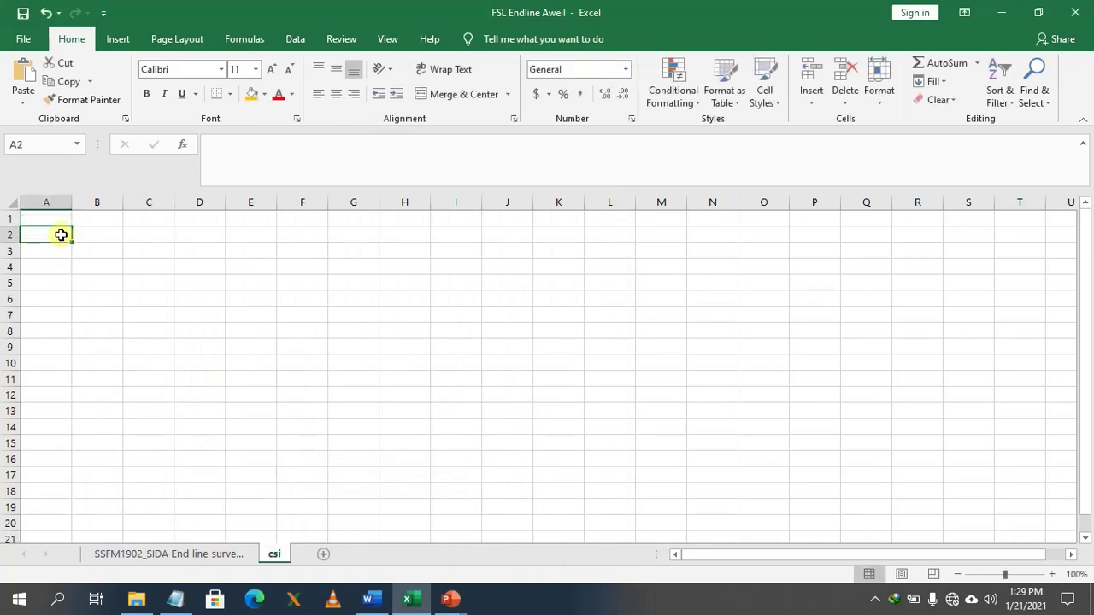
click(50, 216)
key(ctrl+v)
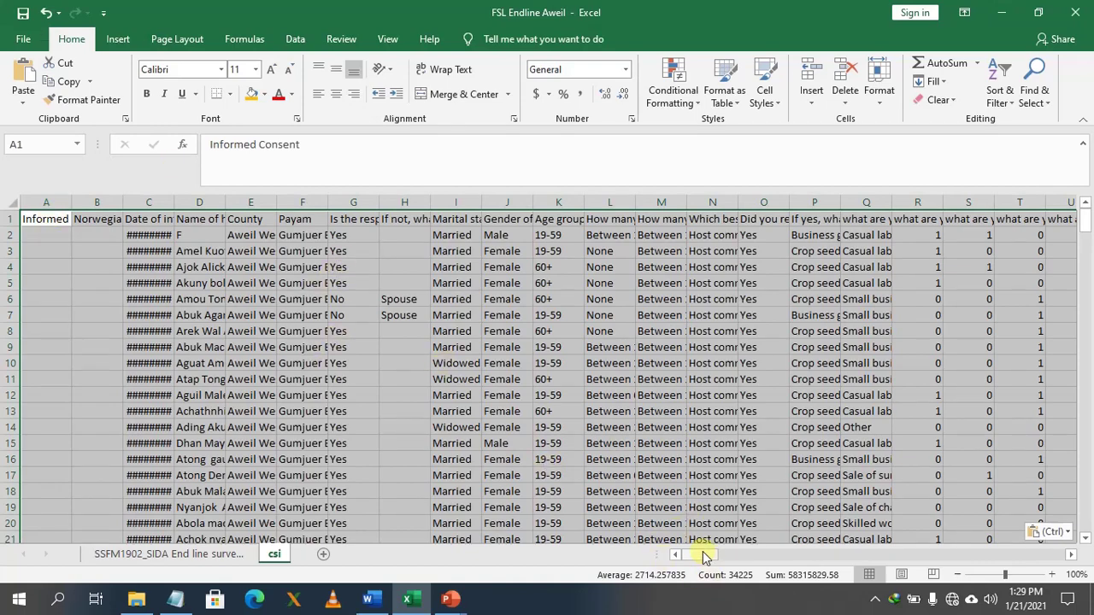
drag(701, 554, 973, 559)
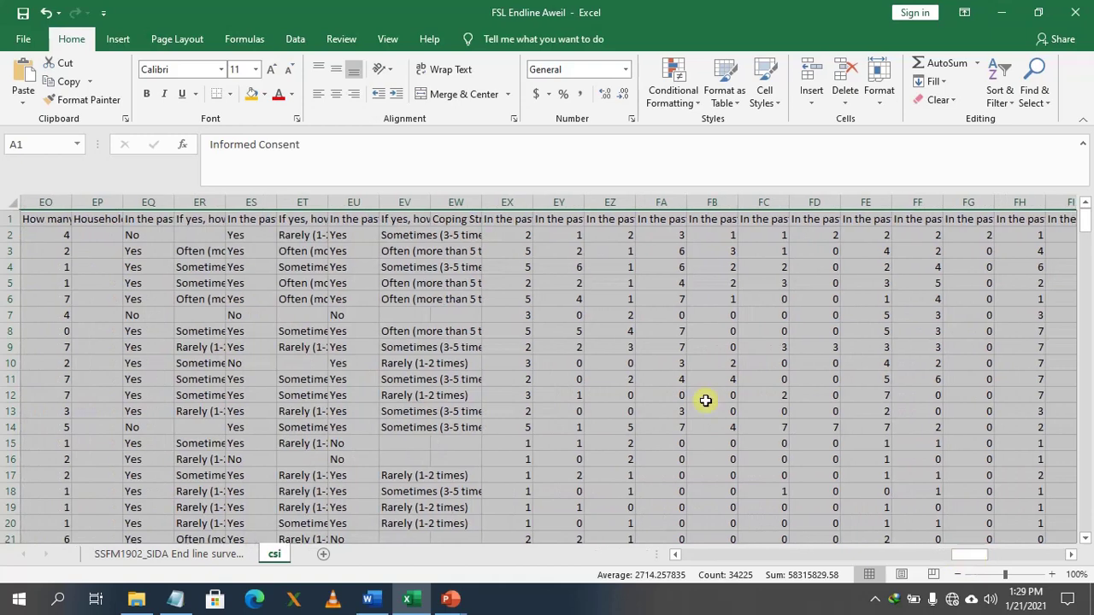
Autofit column EV so its full header text shows
double_click(424, 202)
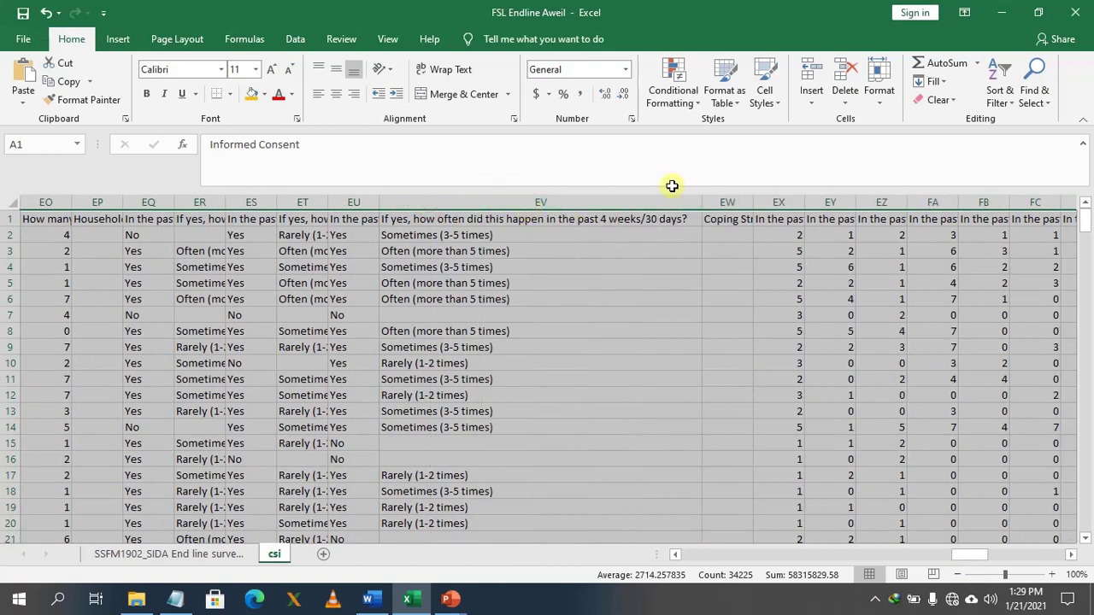
click(732, 219)
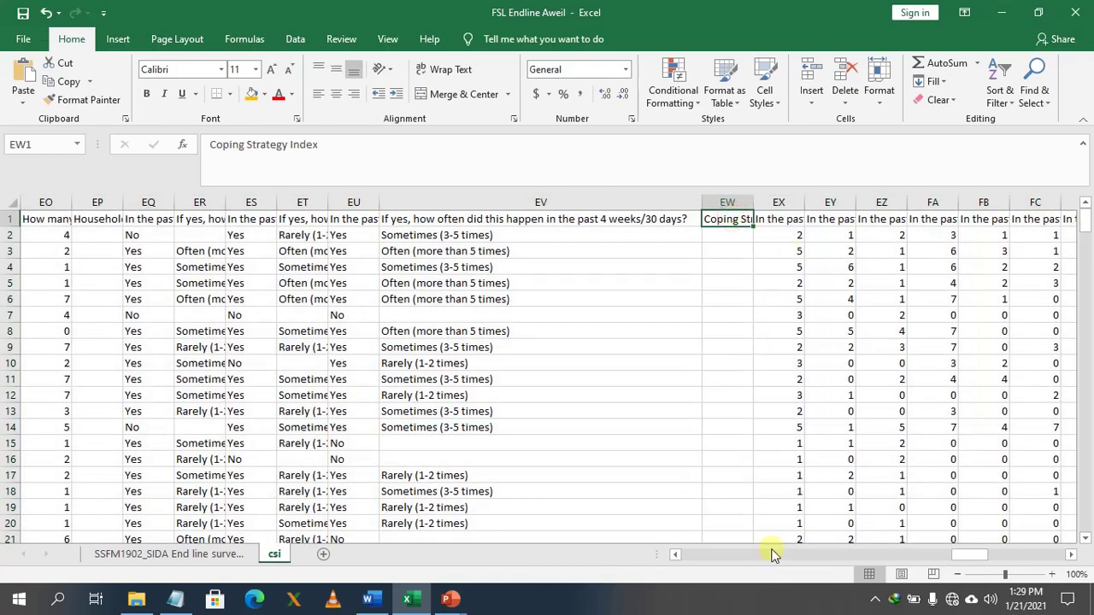
drag(961, 556, 980, 556)
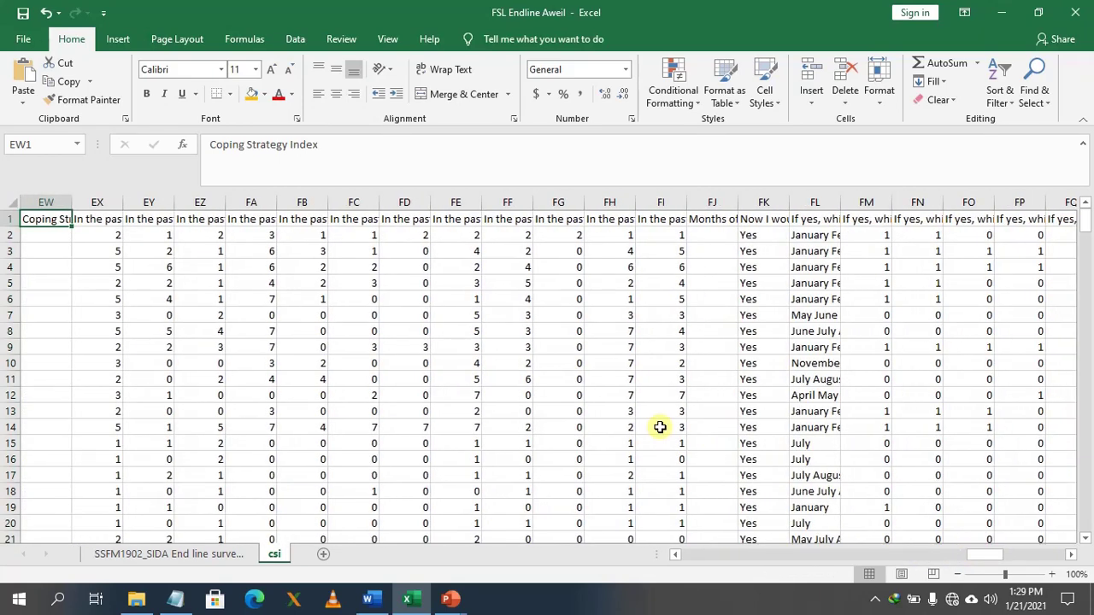
Fill columns EW through FI with orange-yellow shading
click(47, 201)
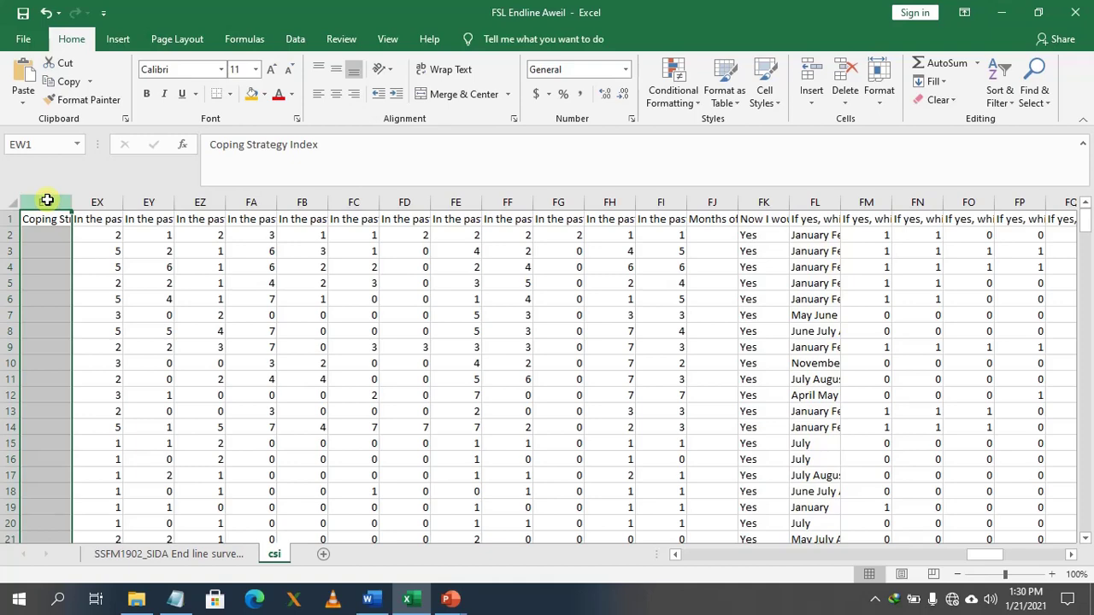
shift+click(675, 201)
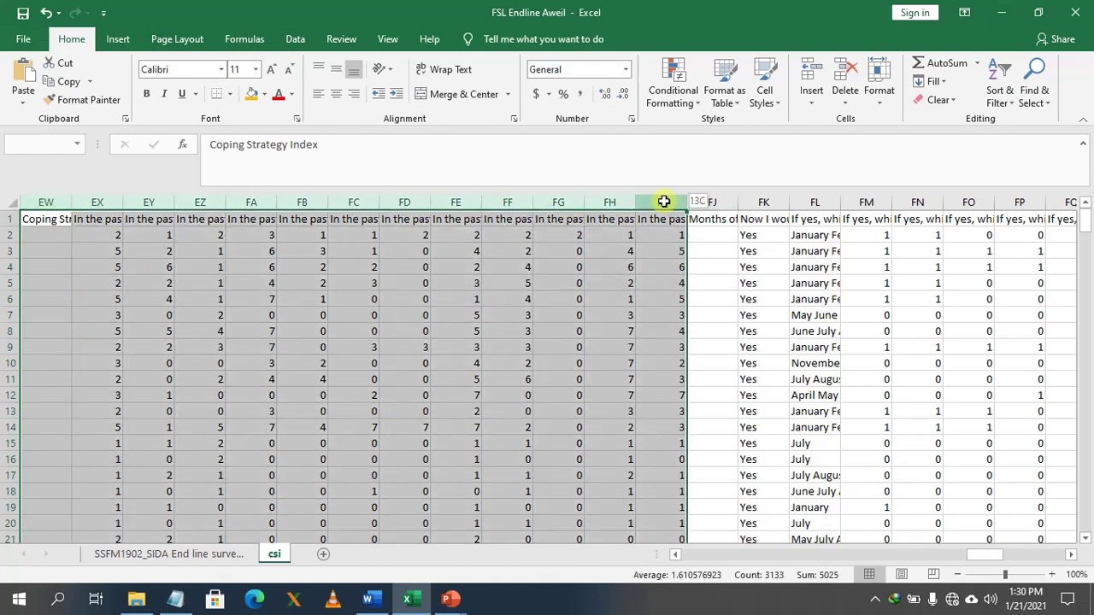
click(248, 94)
click(500, 414)
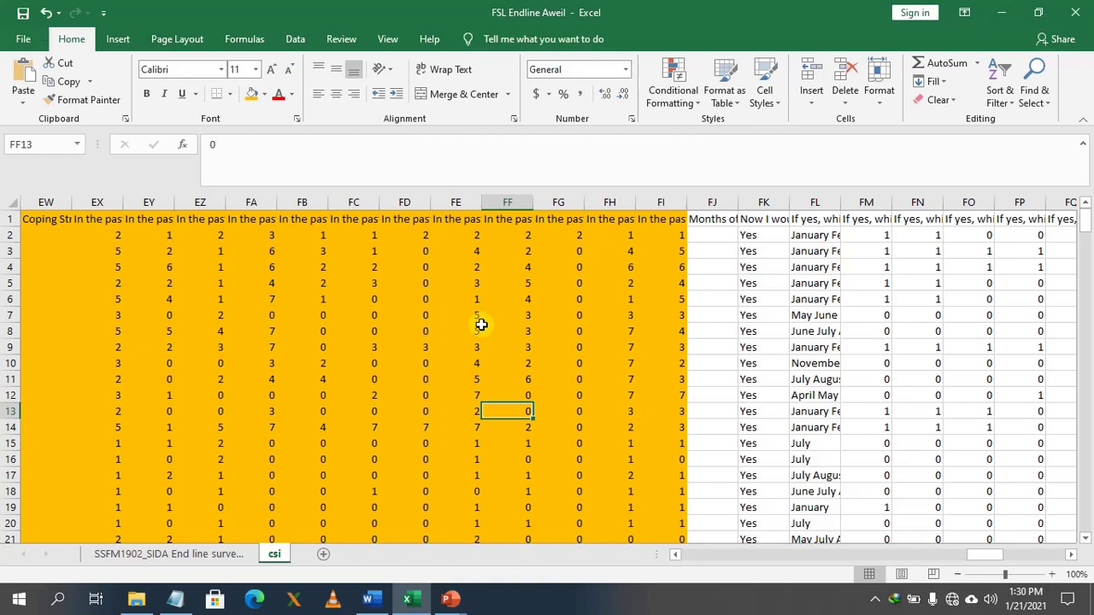
click(877, 601)
click(874, 567)
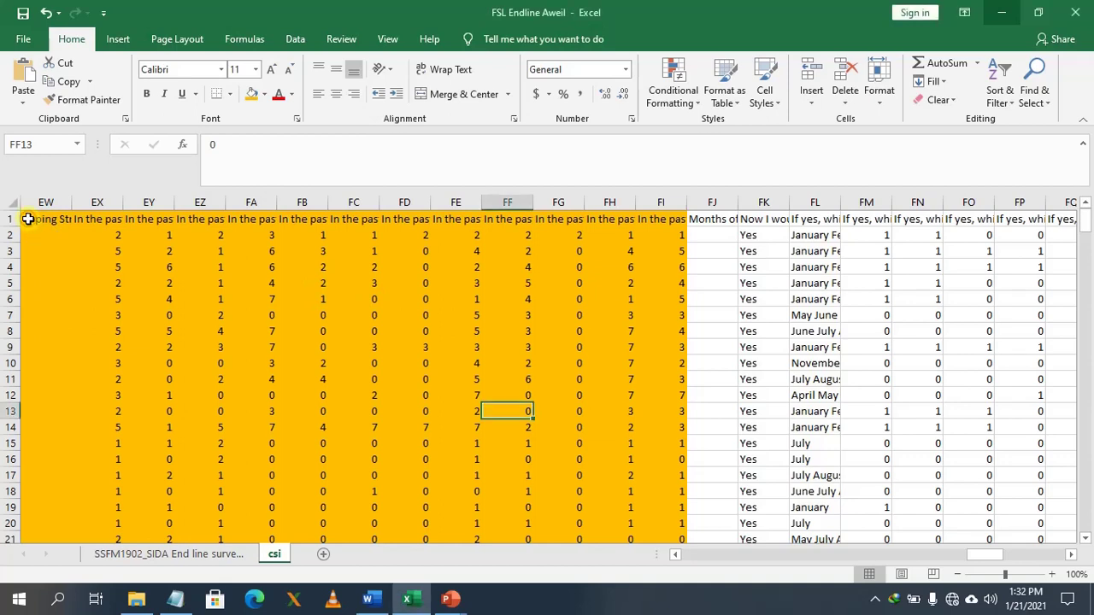
Copy headers EW1–FI1 and paste them transposed into A1–A13 of new Sheet2, autofitting column A
drag(28, 219, 674, 219)
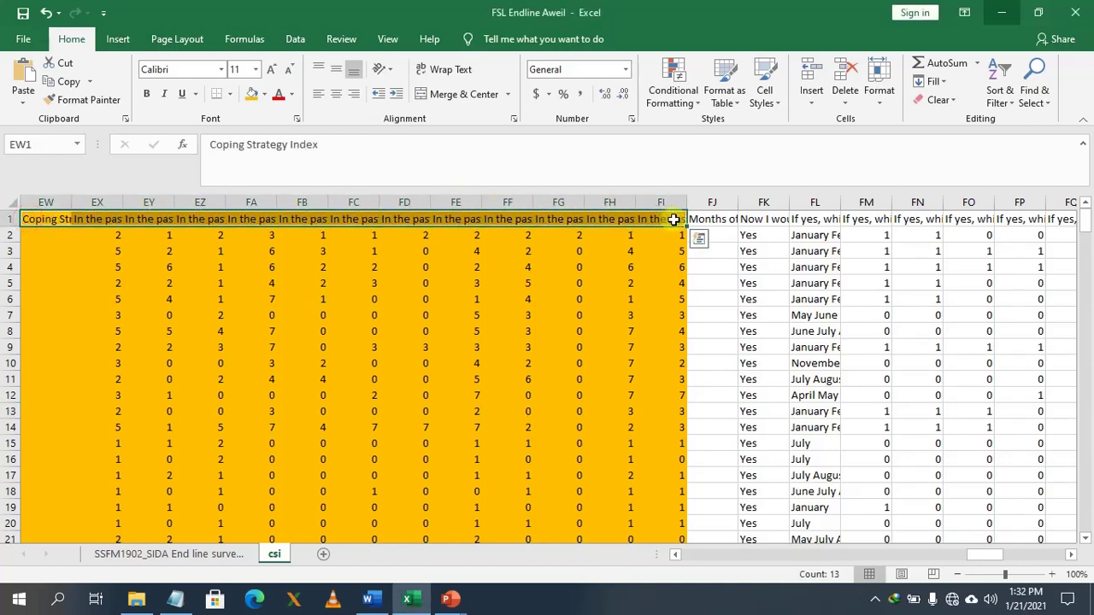
key(ctrl+c)
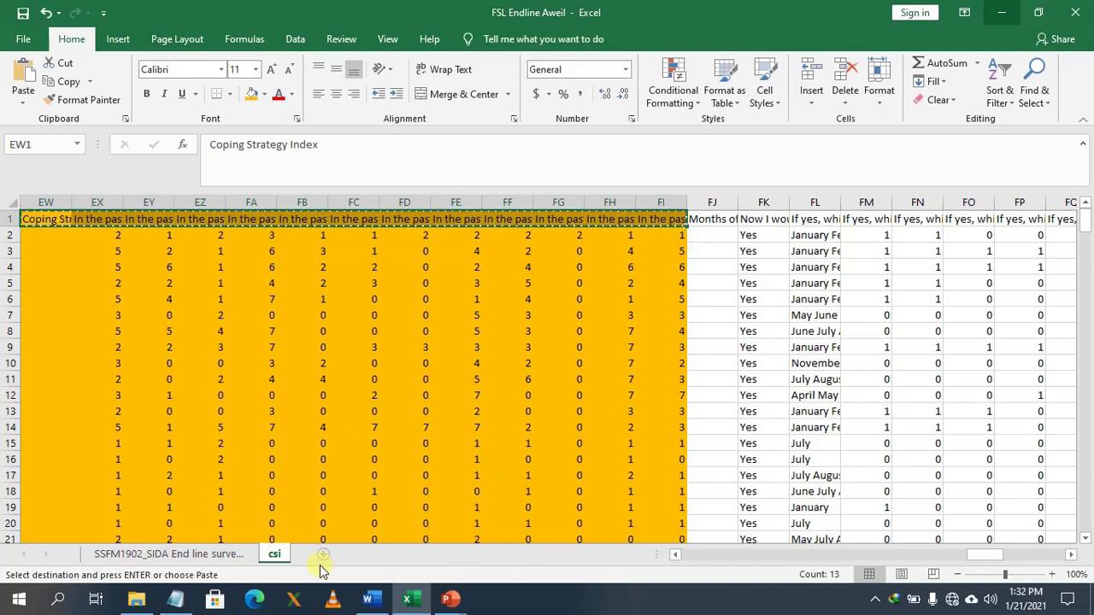
click(323, 555)
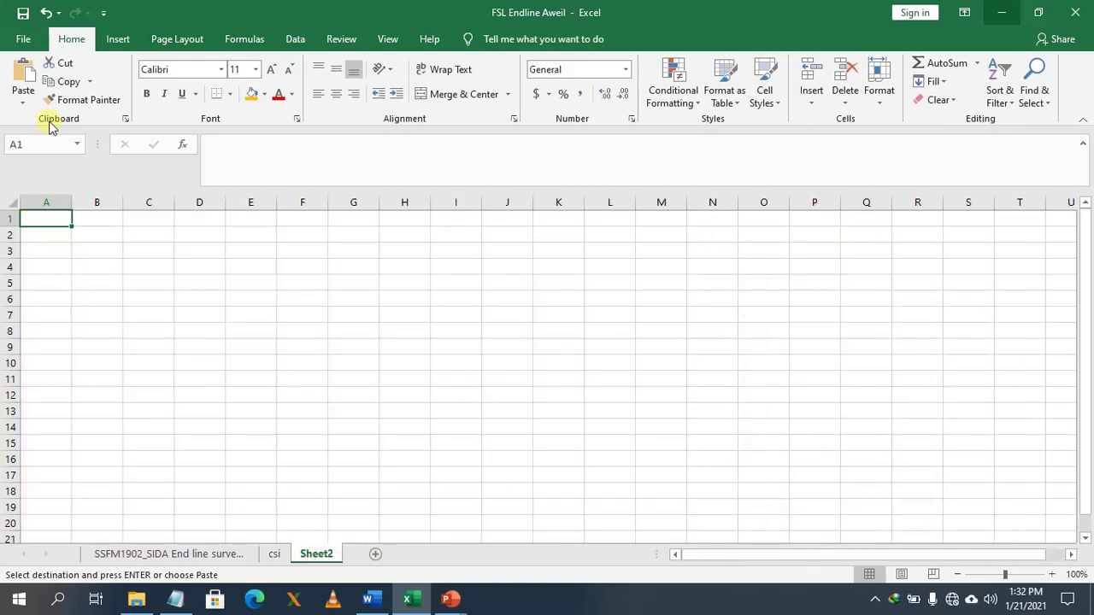
click(23, 101)
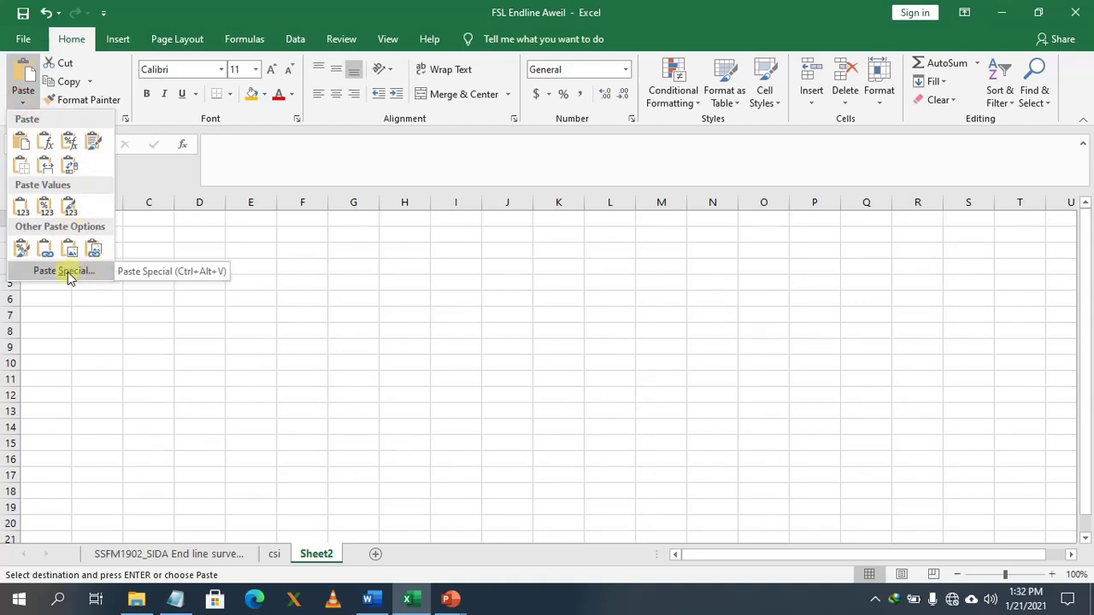
click(69, 169)
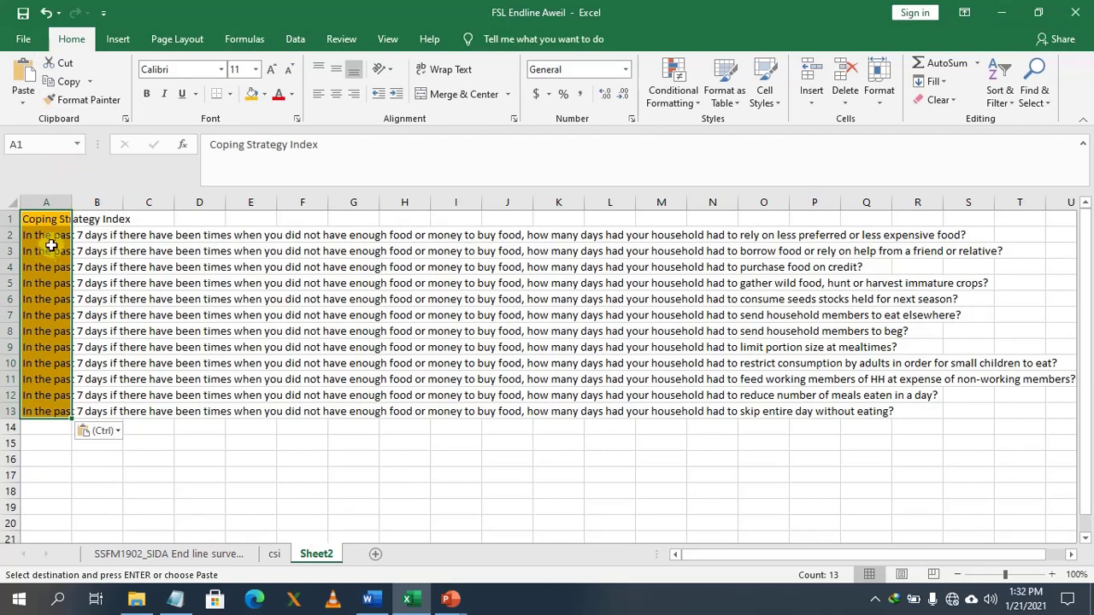
double_click(72, 203)
click(316, 520)
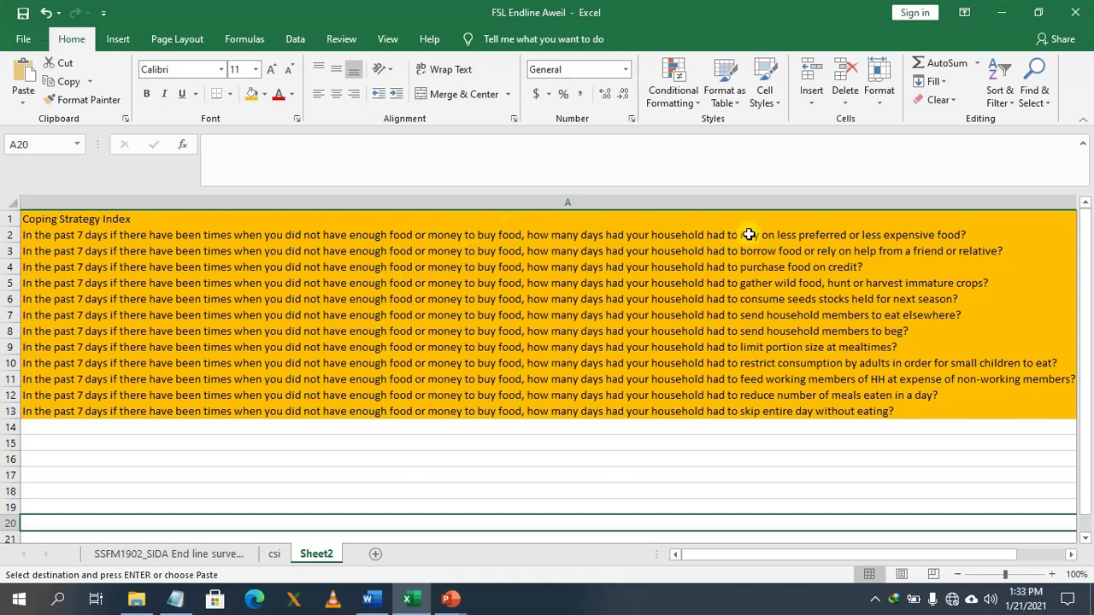
On the csi sheet, copy the EX1 header's question prefix ending 'had to' from the formula bar
click(274, 556)
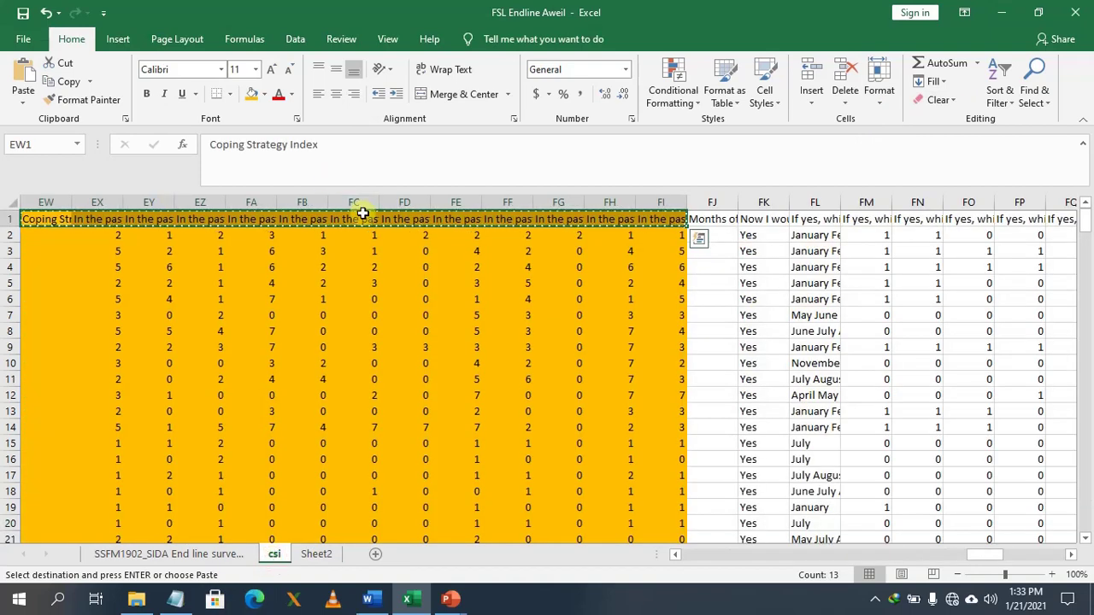
key(Escape)
click(77, 220)
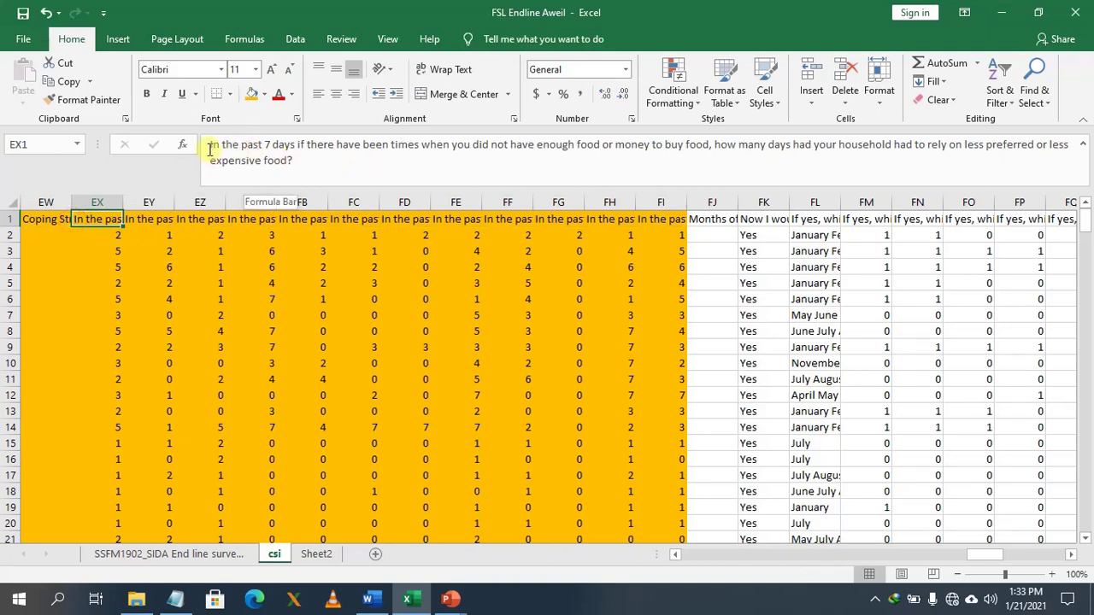
drag(210, 147, 914, 145)
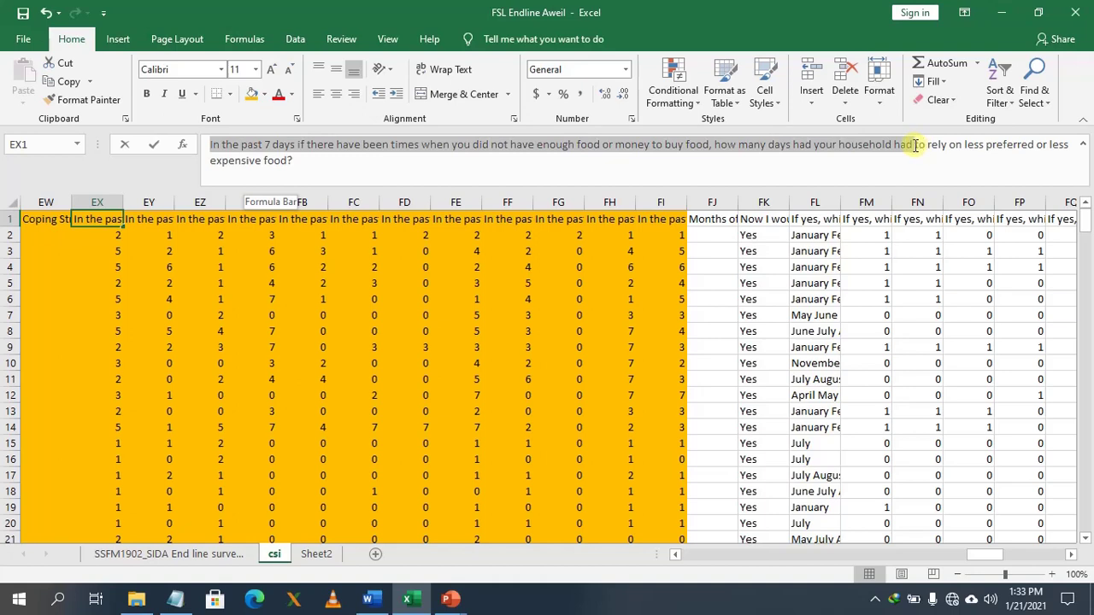
drag(916, 145, 926, 145)
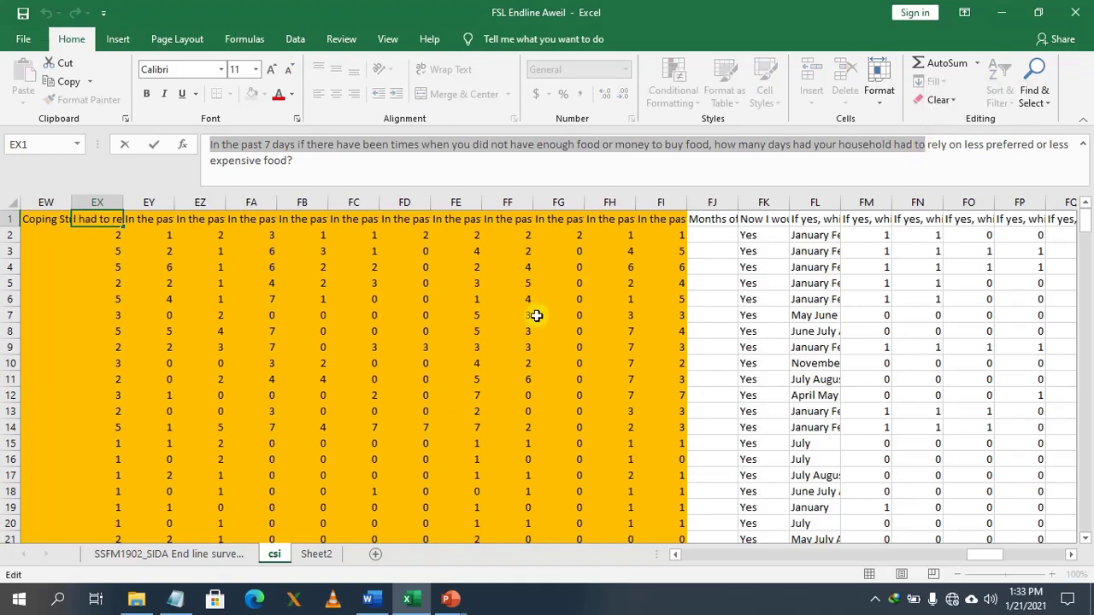
key(ctrl+c)
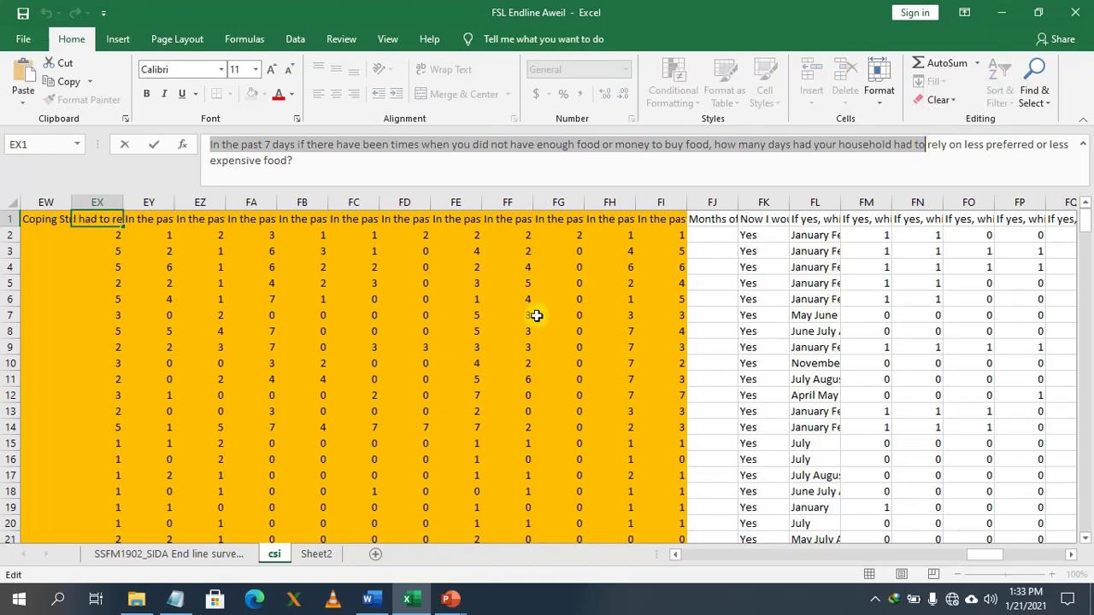
Check that the EY1 and EZ1 headers share that prefix, then bring up Find and Replace
click(154, 221)
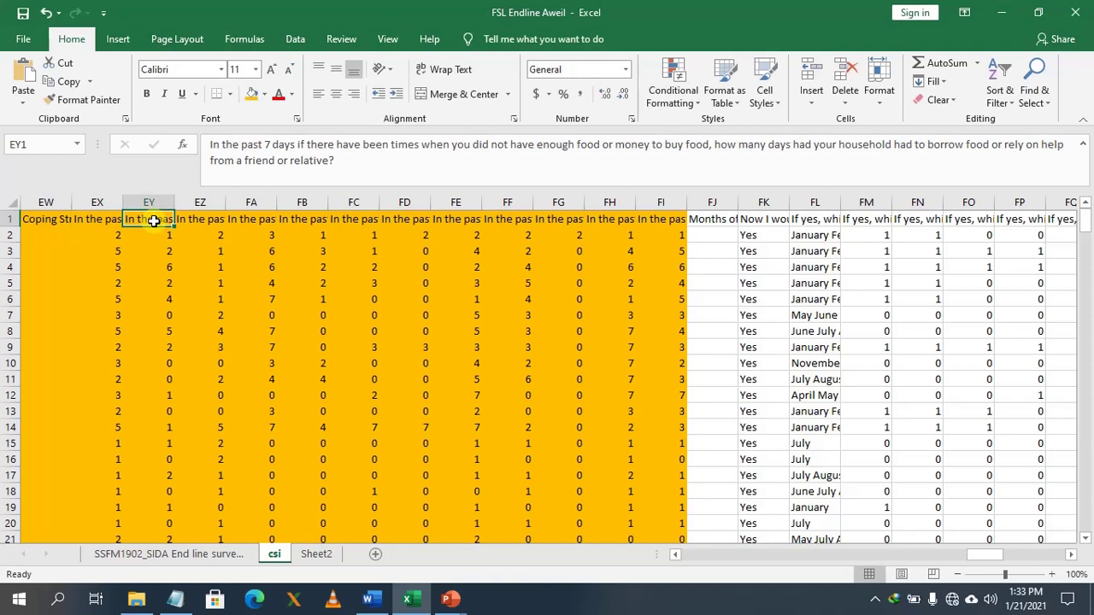
click(181, 219)
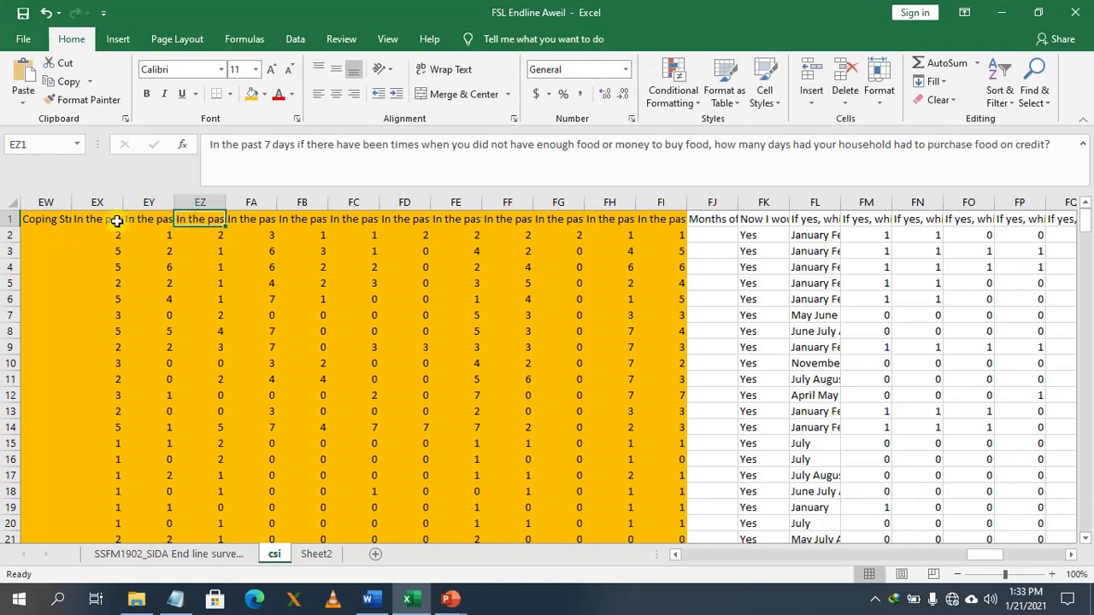
key(ctrl+f)
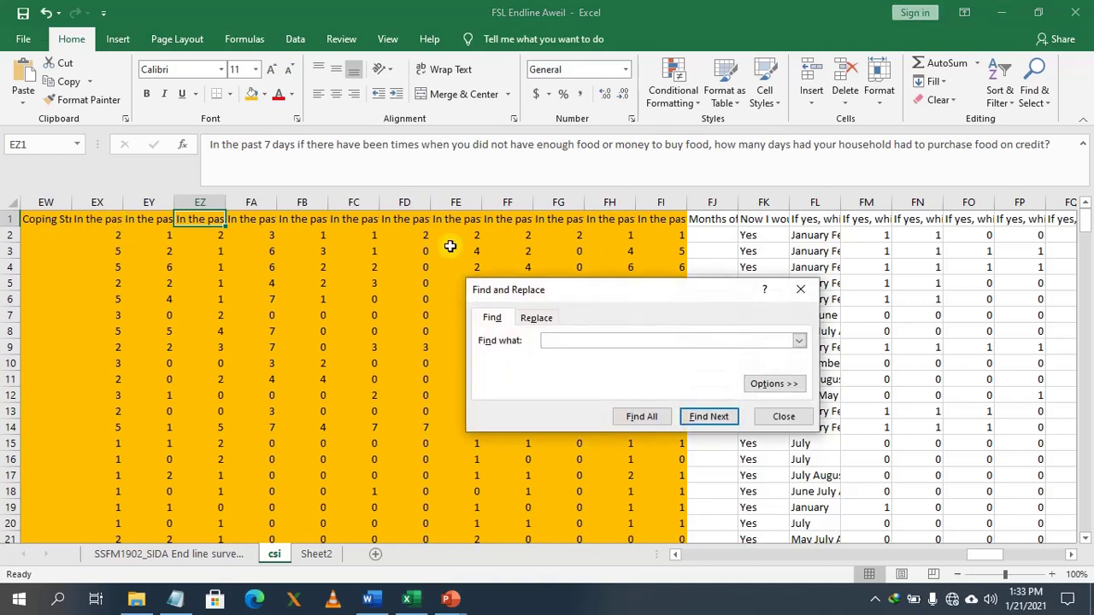
Replace the shared question prefix with nothing in the selected headers of columns EW–FI
click(537, 318)
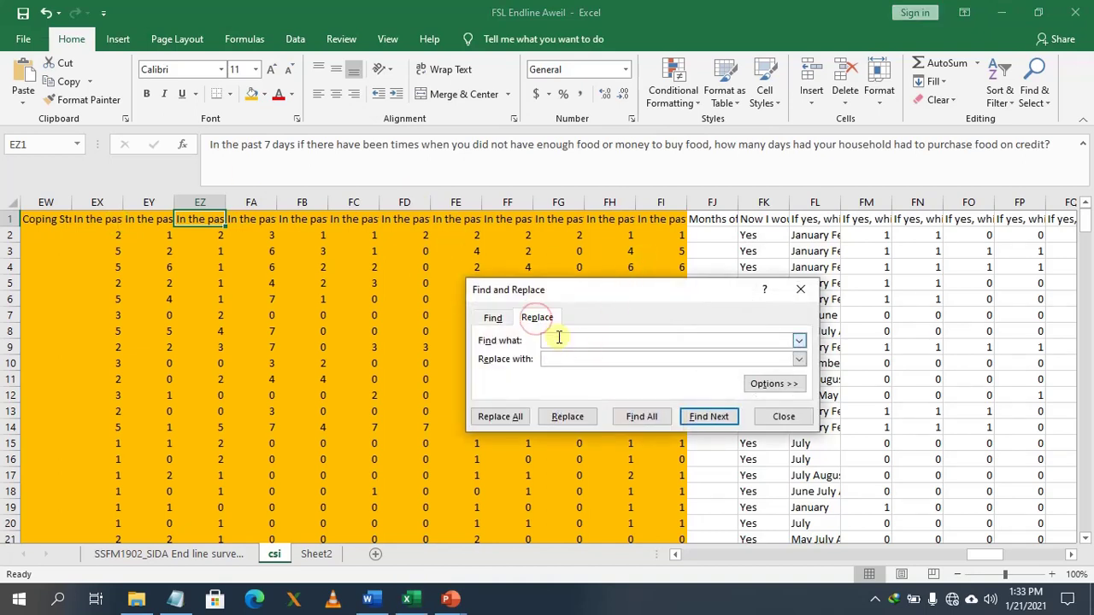
key(ctrl+v)
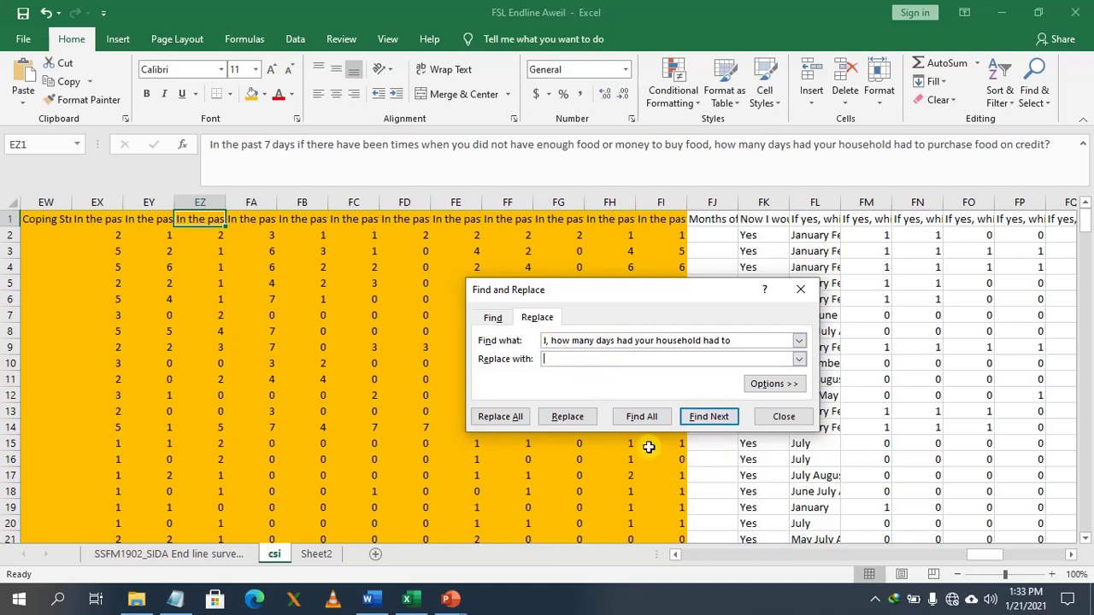
click(802, 289)
click(45, 203)
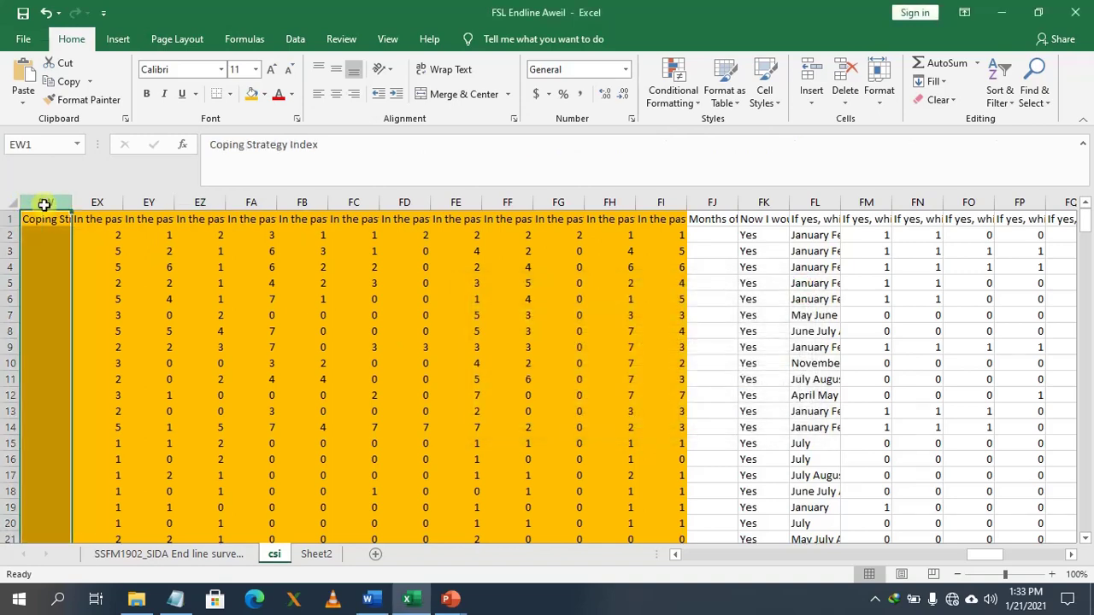
shift+click(661, 205)
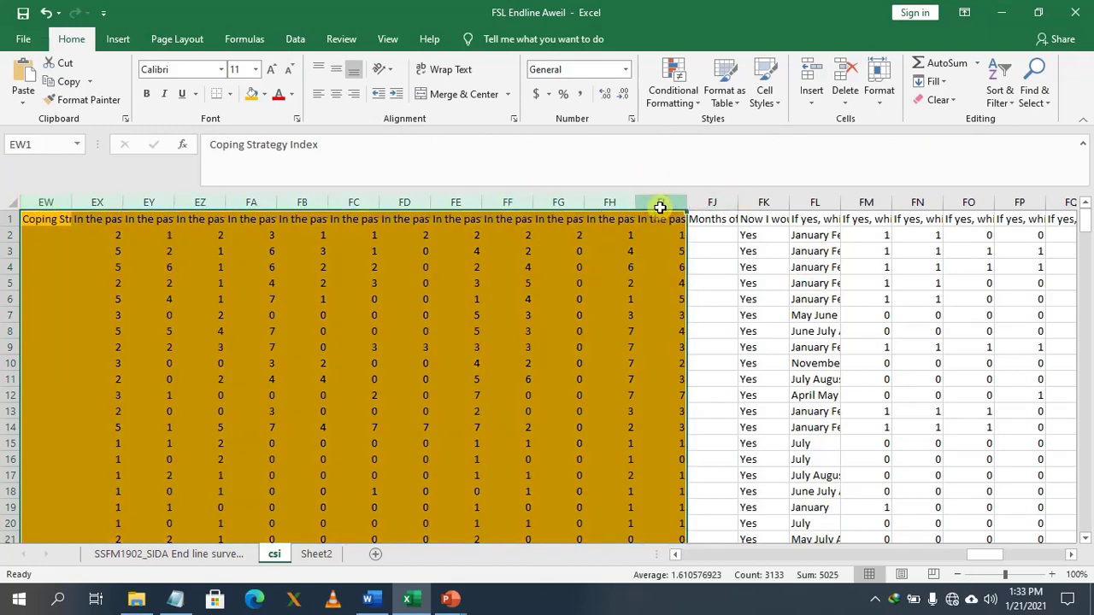
key(ctrl+f)
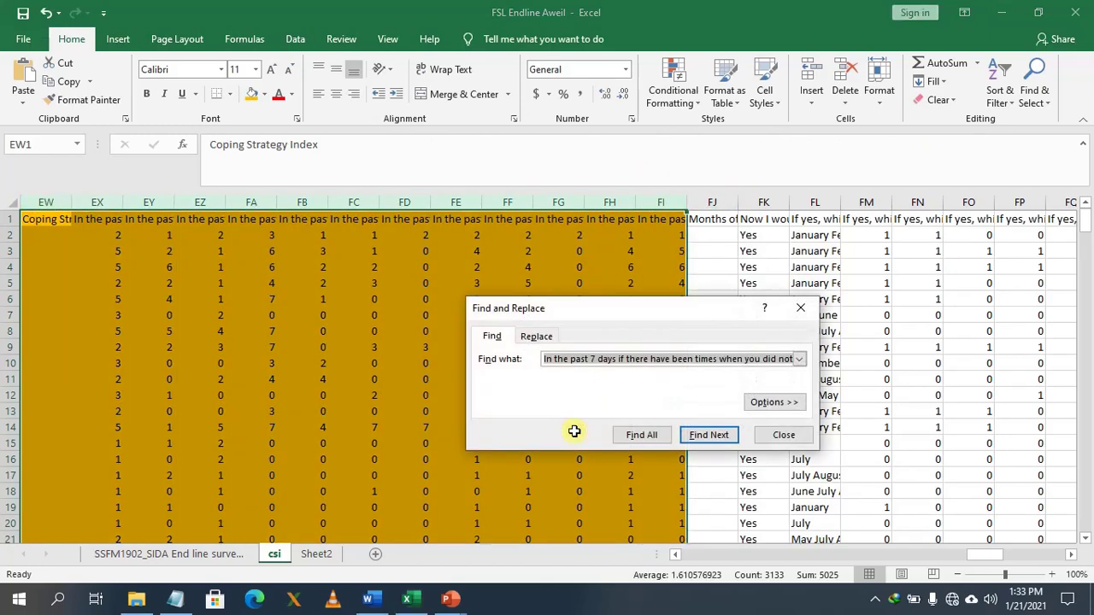
click(538, 339)
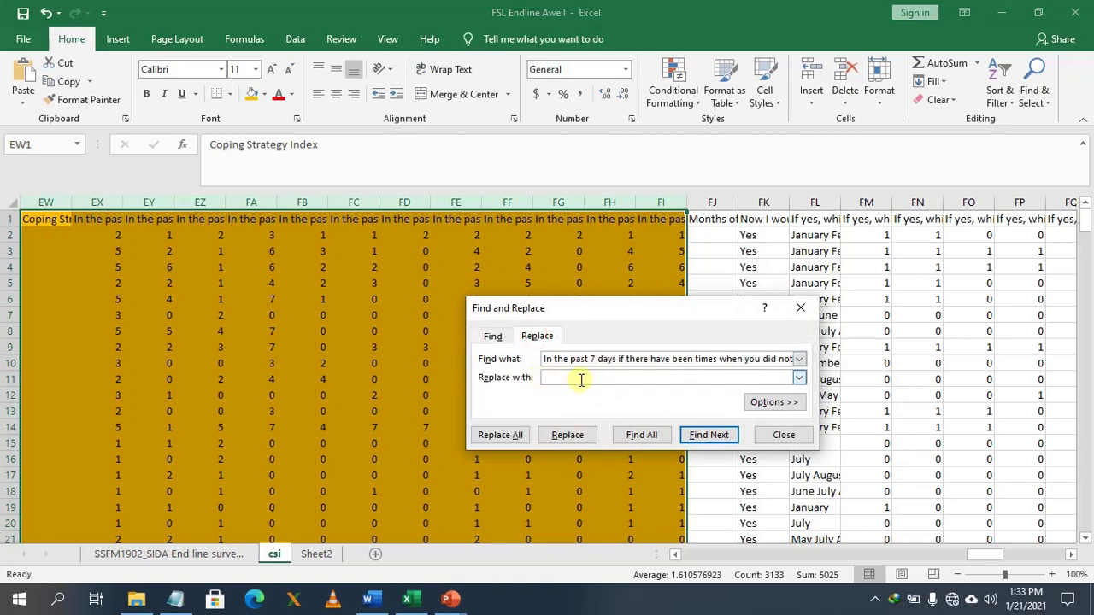
click(516, 437)
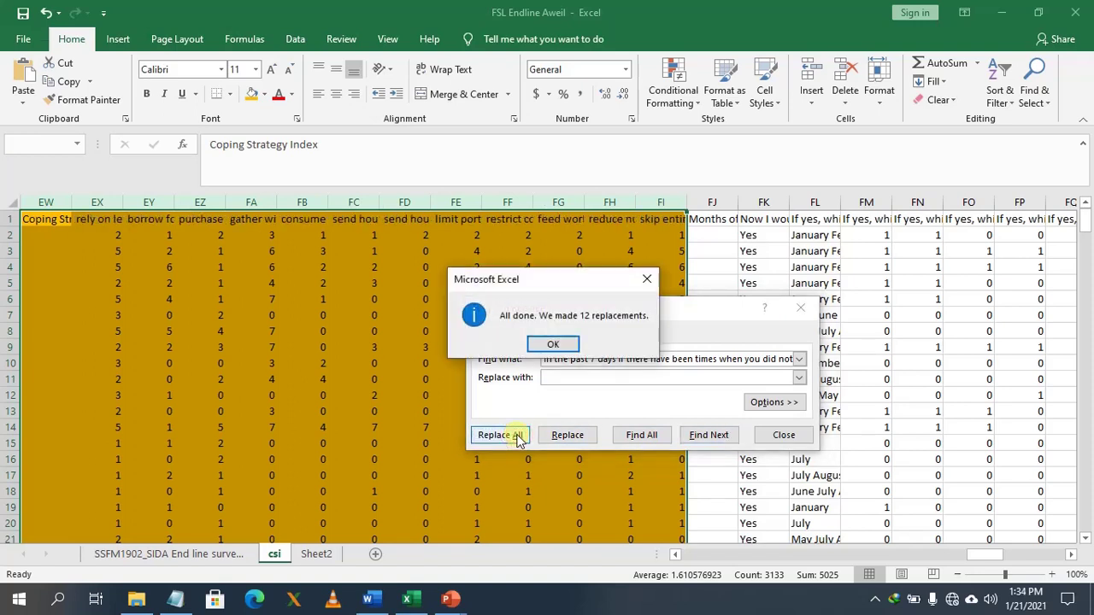
click(551, 343)
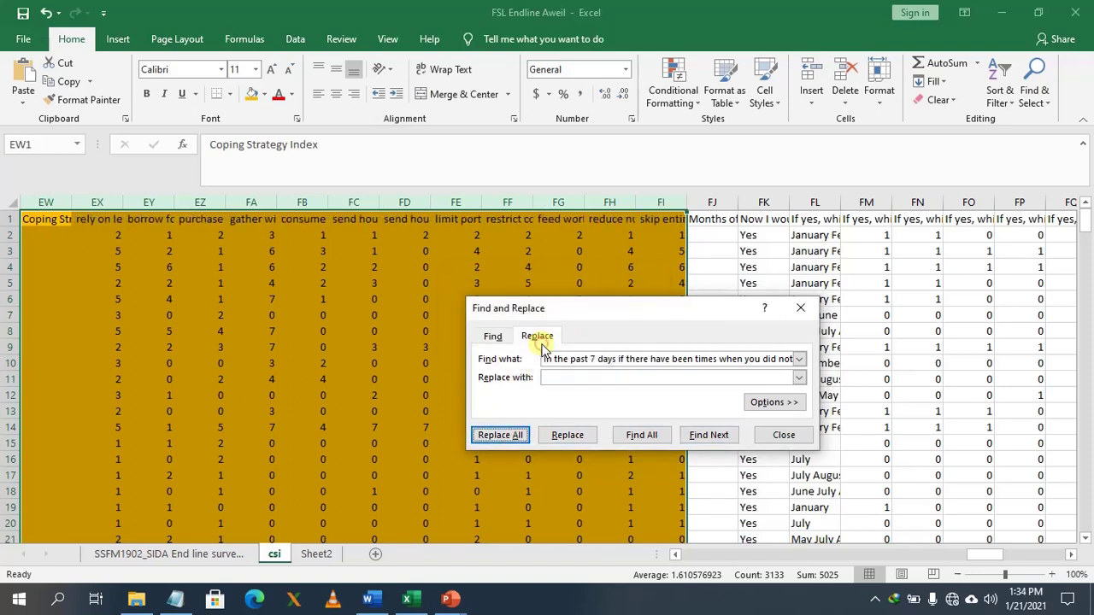
click(788, 434)
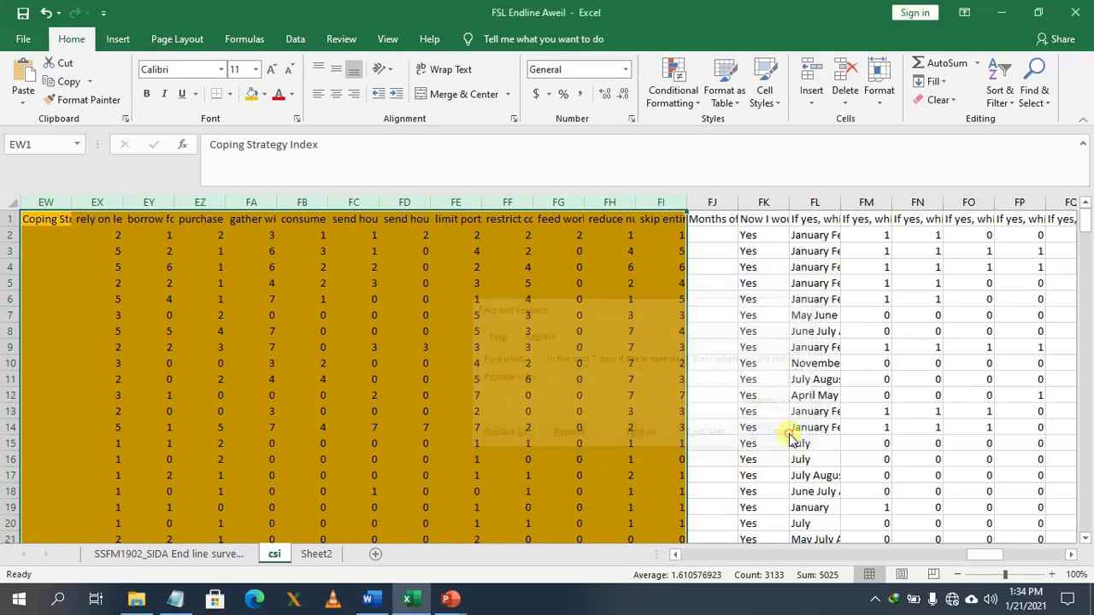
Review and edit the shortened EX1 header text in the formula bar
click(80, 217)
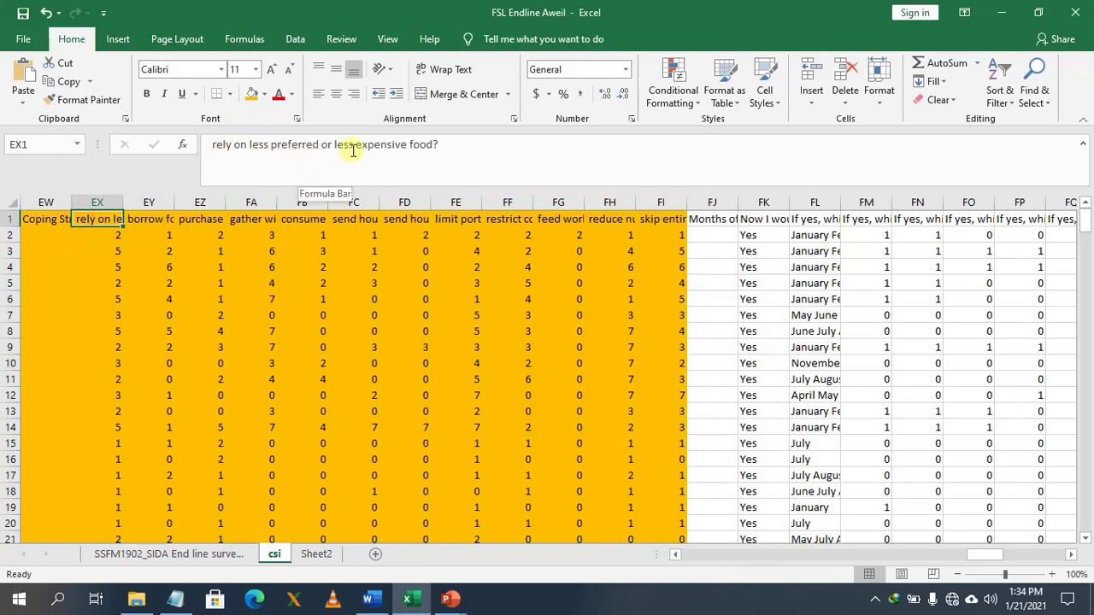
click(439, 144)
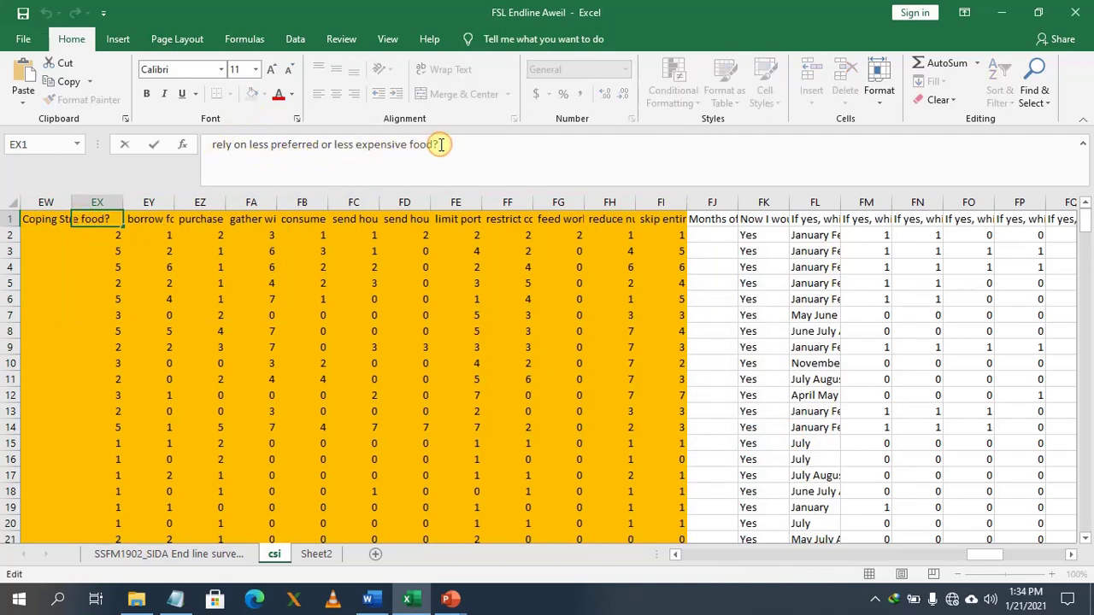
click(150, 222)
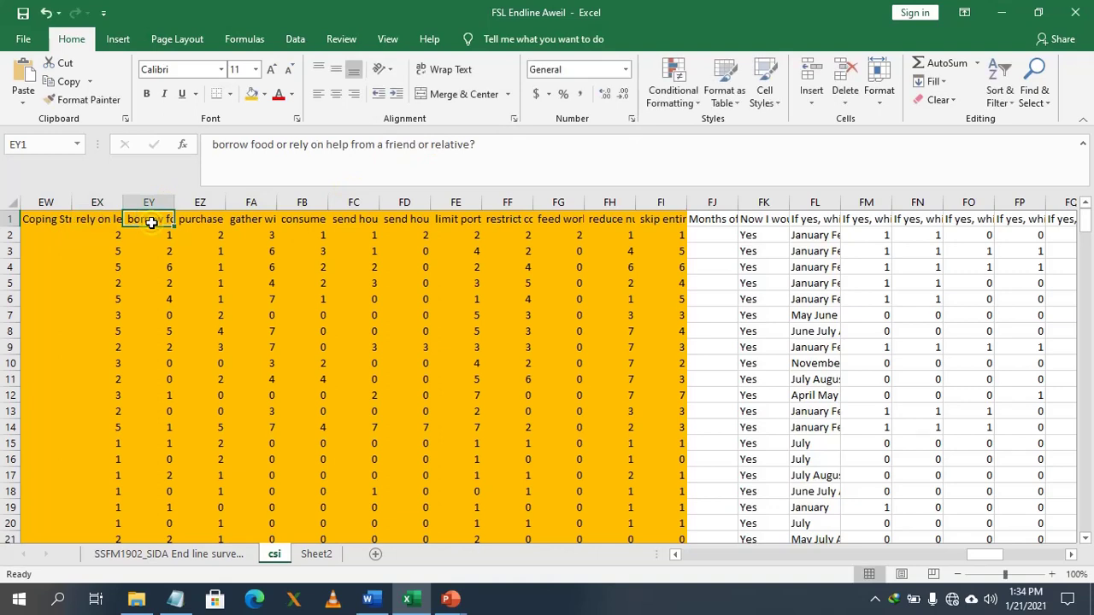
click(98, 219)
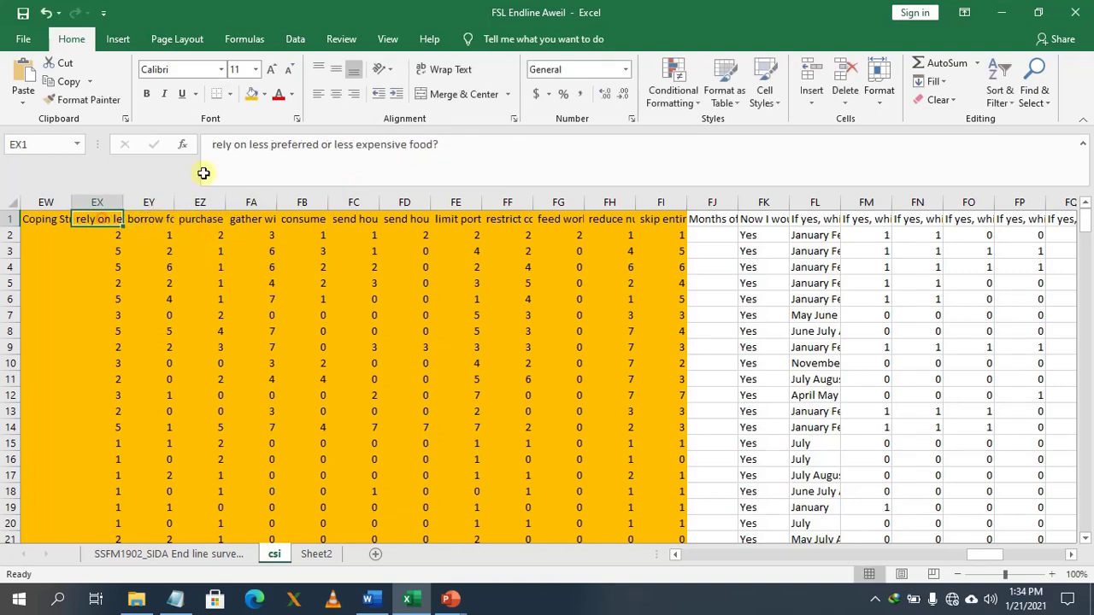
click(434, 145)
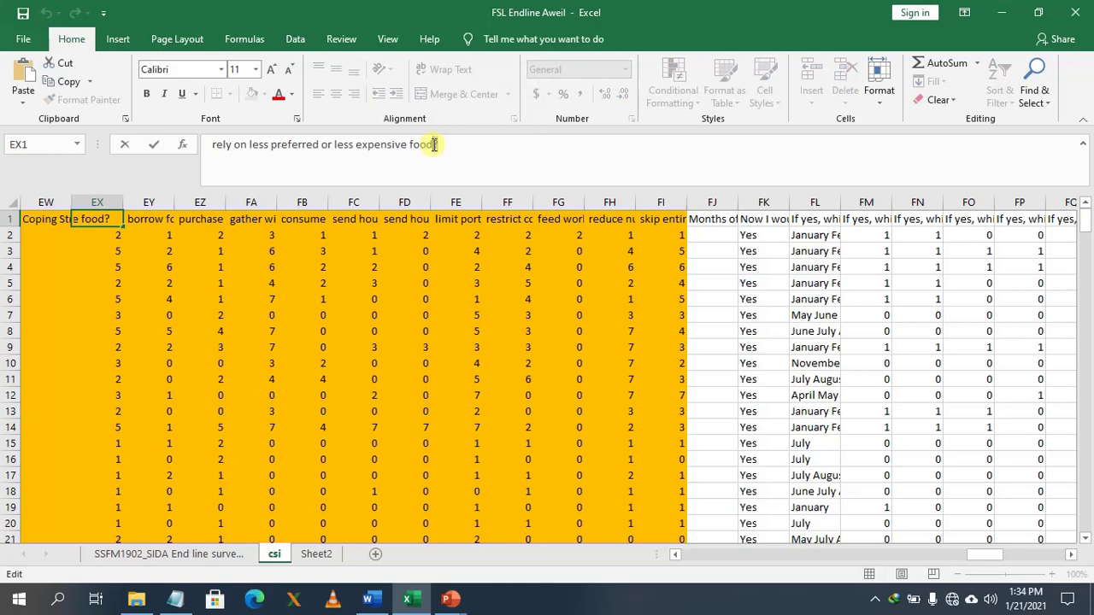
Replace '?' with nothing across the sheet, making 170195 replacements that empty the cells
key(ctrl+f)
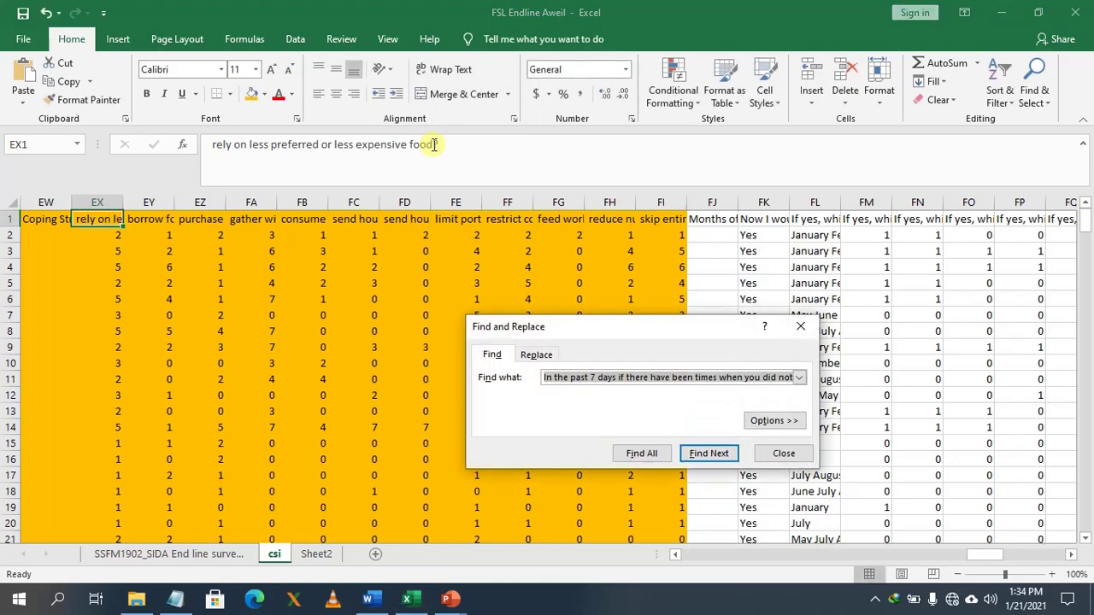
click(530, 354)
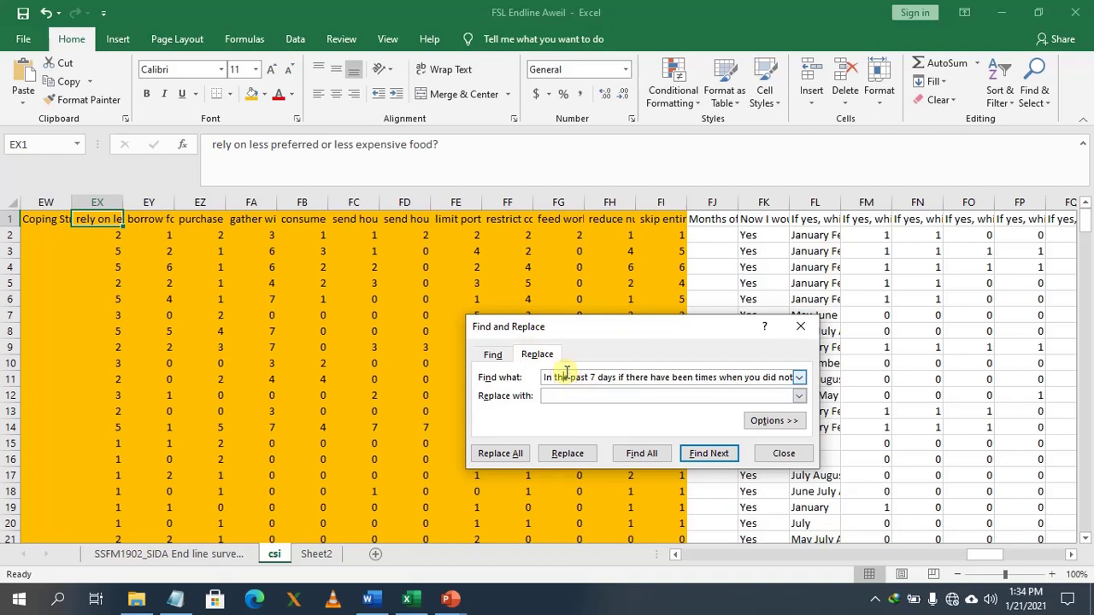
click(490, 354)
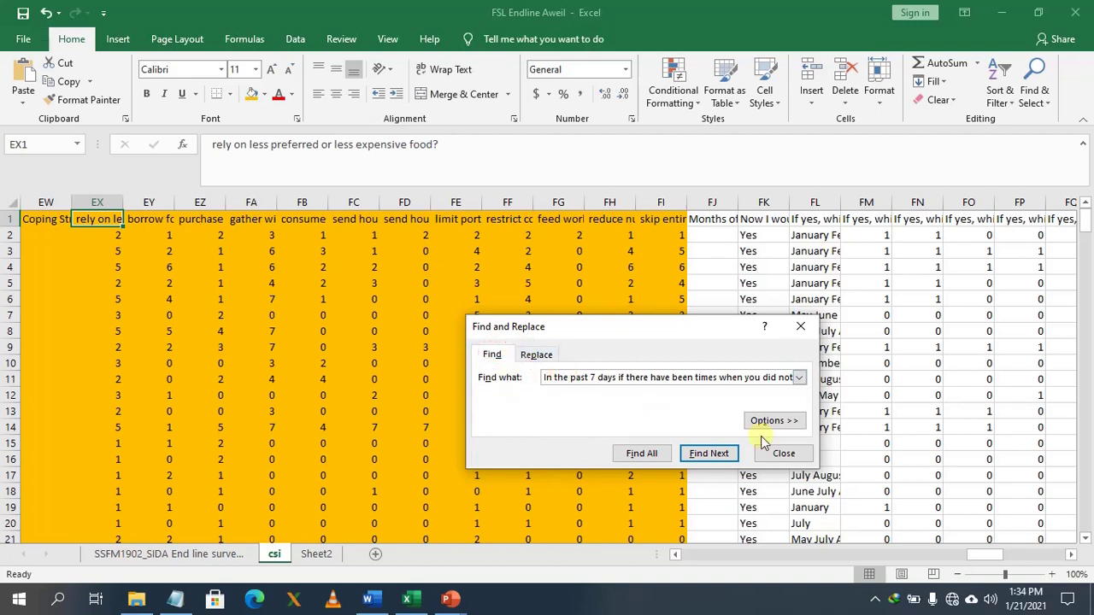
click(782, 453)
key(ctrl+f)
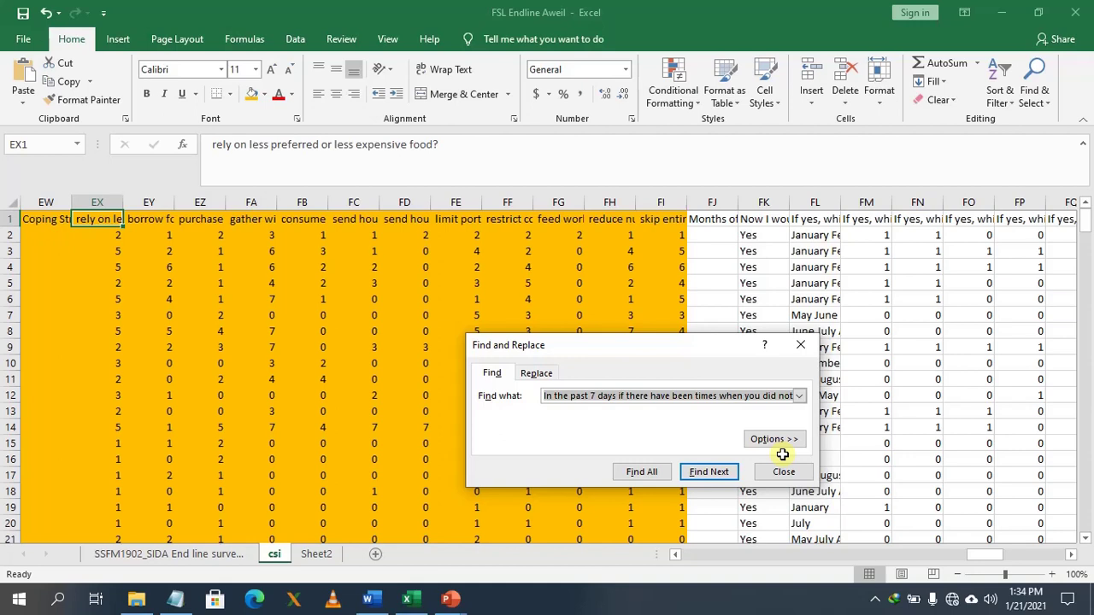
text(?)
click(537, 374)
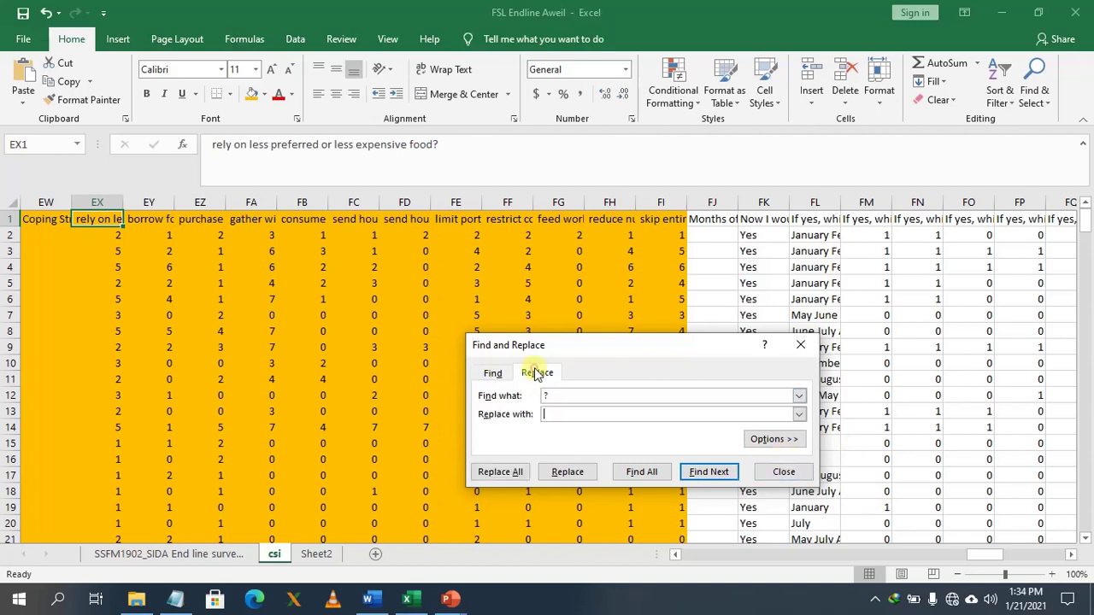
click(501, 472)
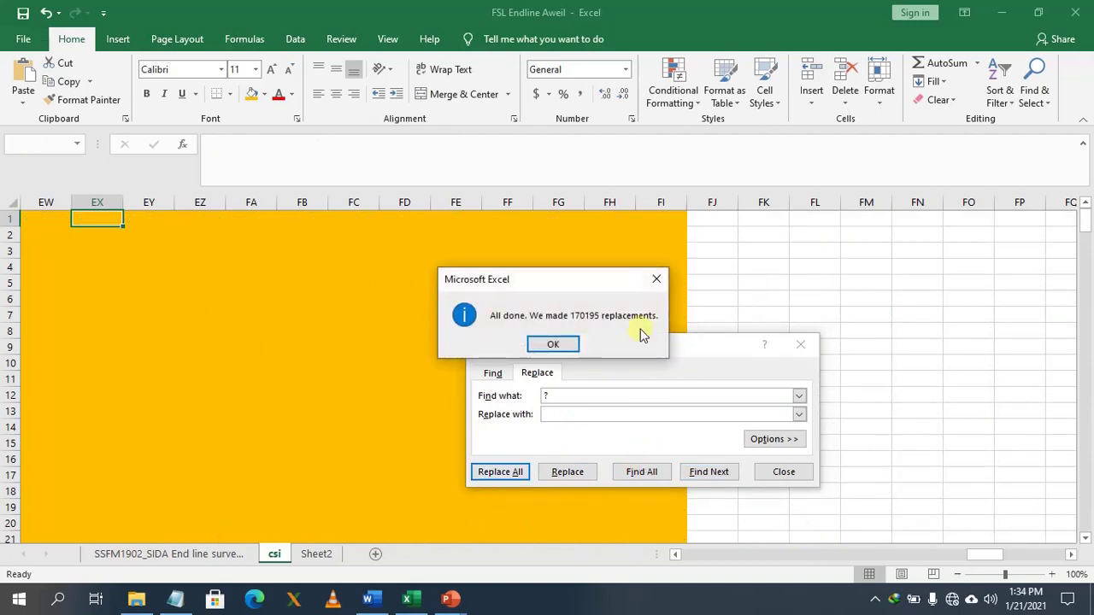
click(655, 282)
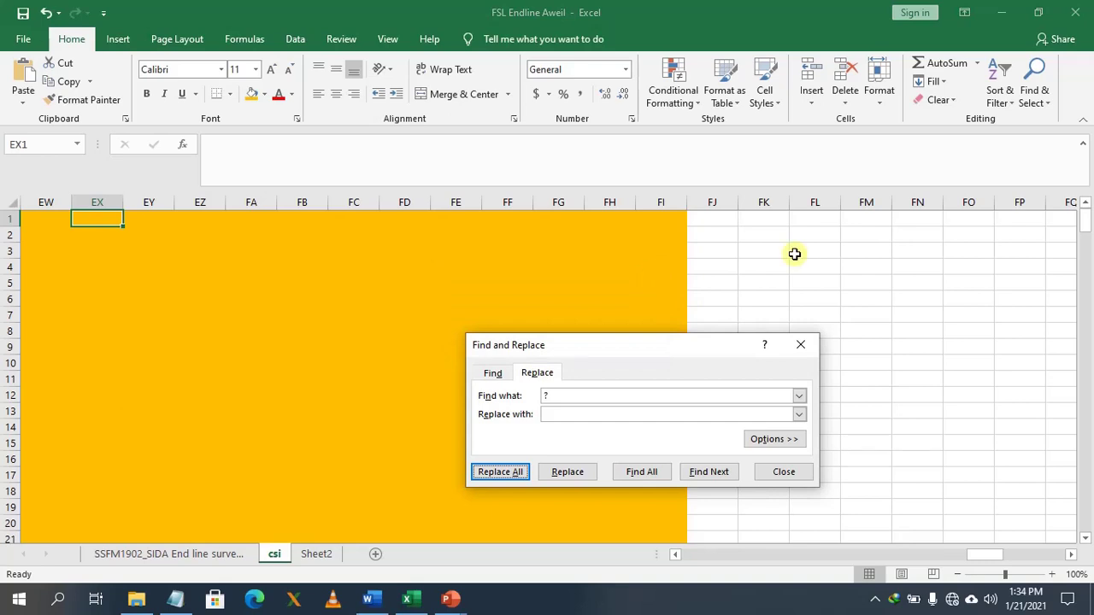
click(801, 346)
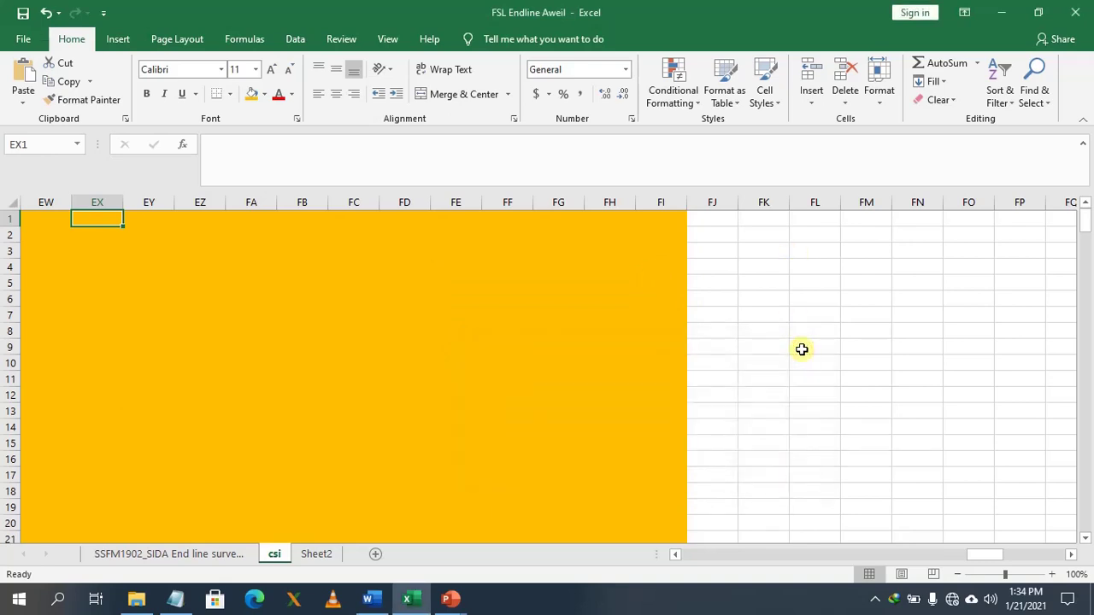
Undo the emptying replacement and select columns EW through FI
key(ctrl+z)
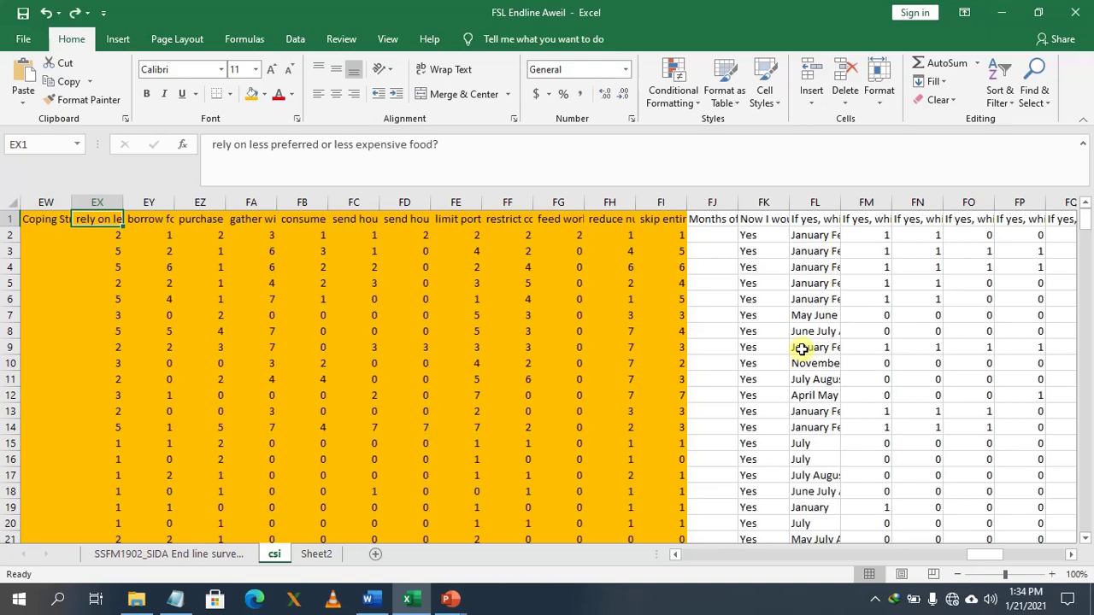
click(53, 202)
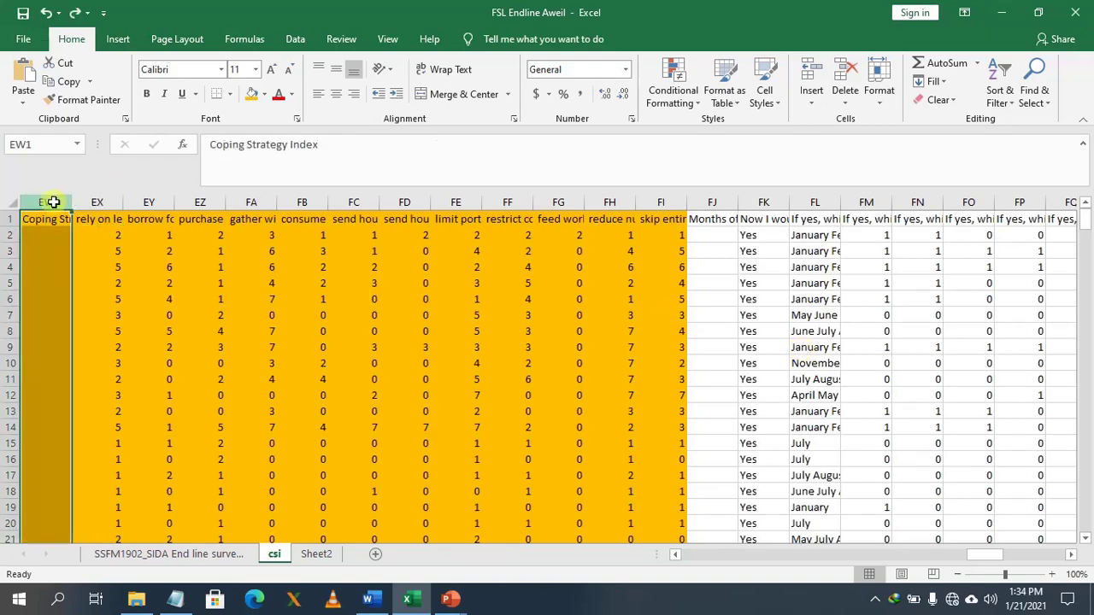
drag(53, 202, 662, 203)
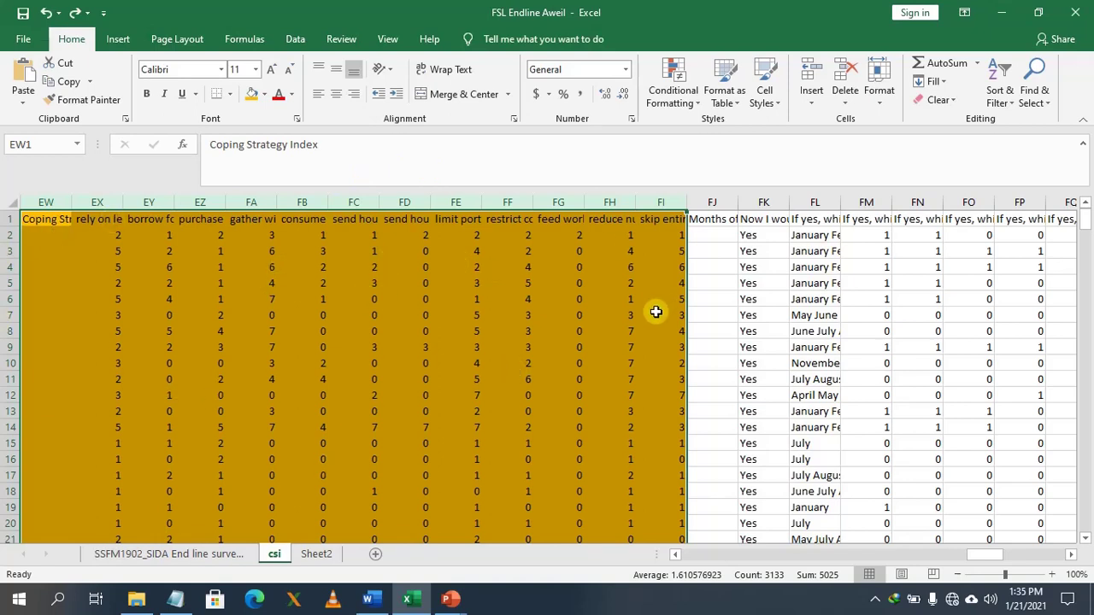
Replace '?' with nothing in columns EW–FI, then undo to bring back the coping data
key(ctrl+f)
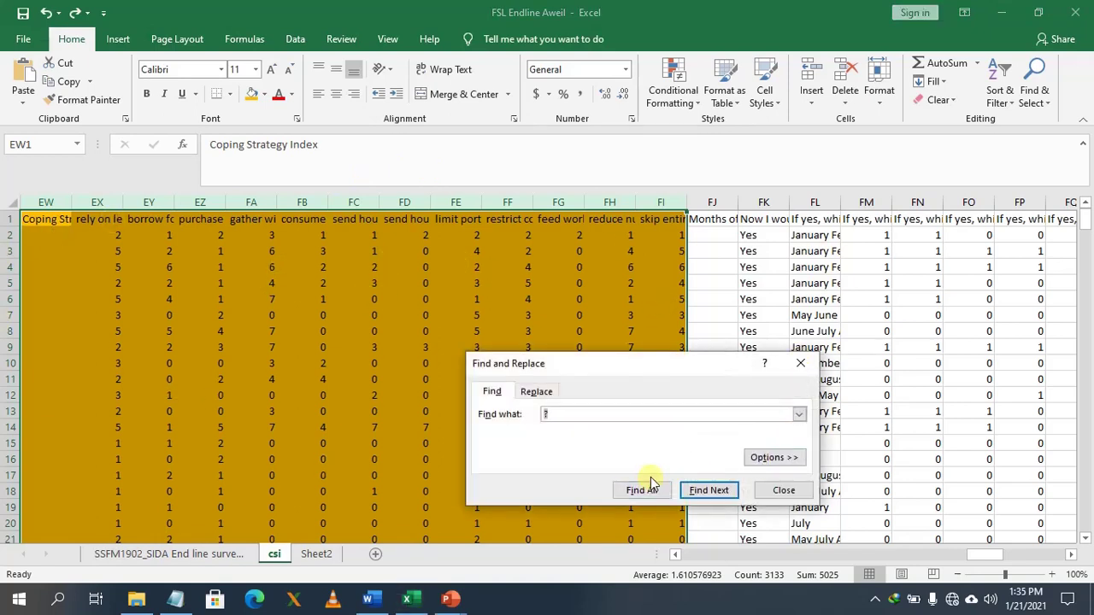
click(547, 390)
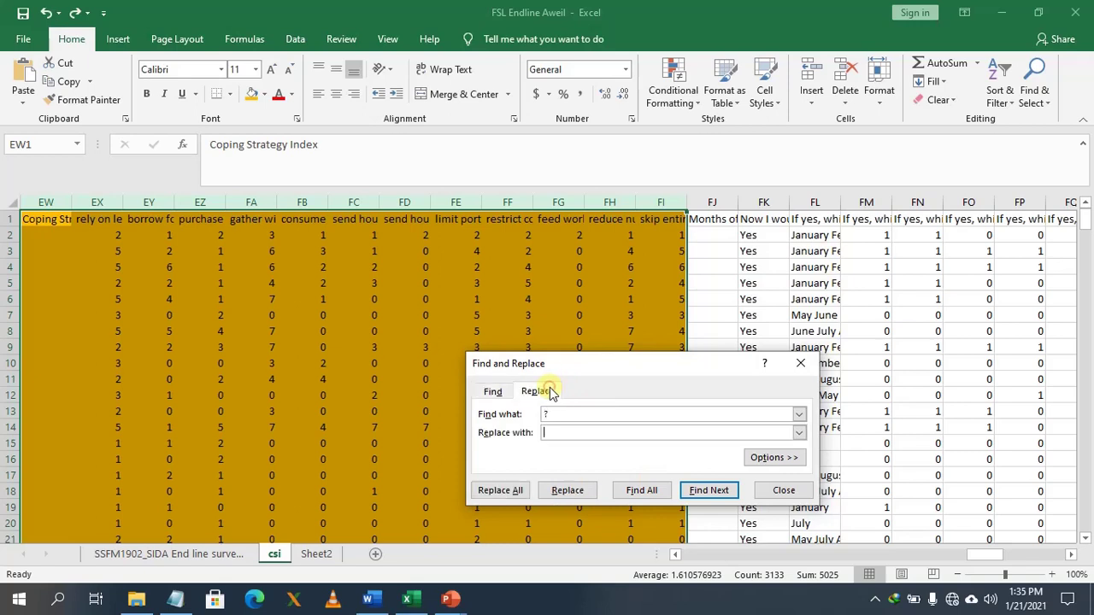
click(503, 491)
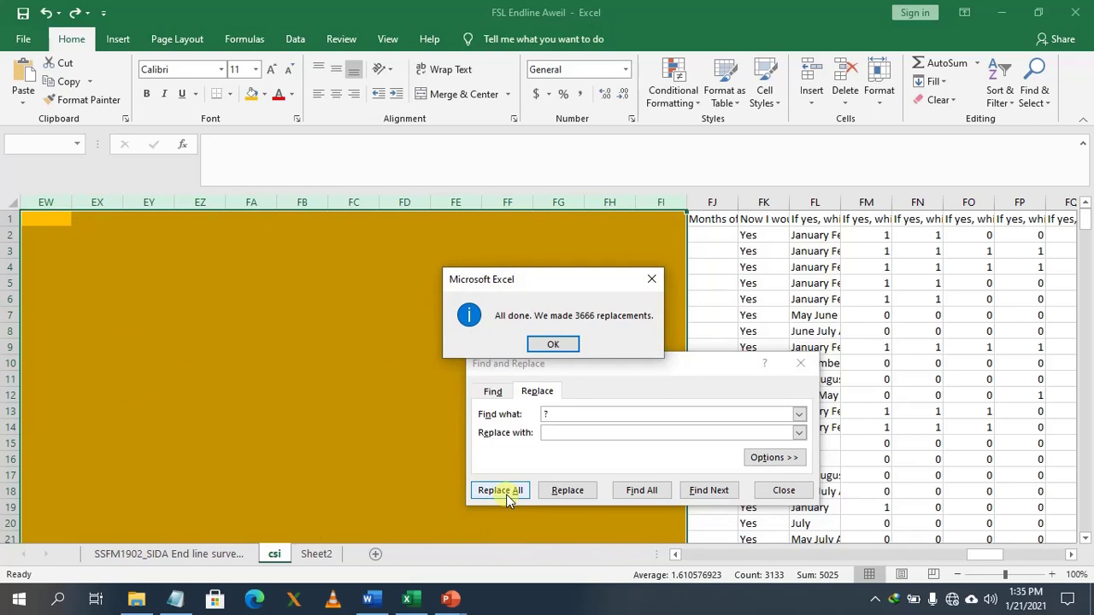
click(650, 282)
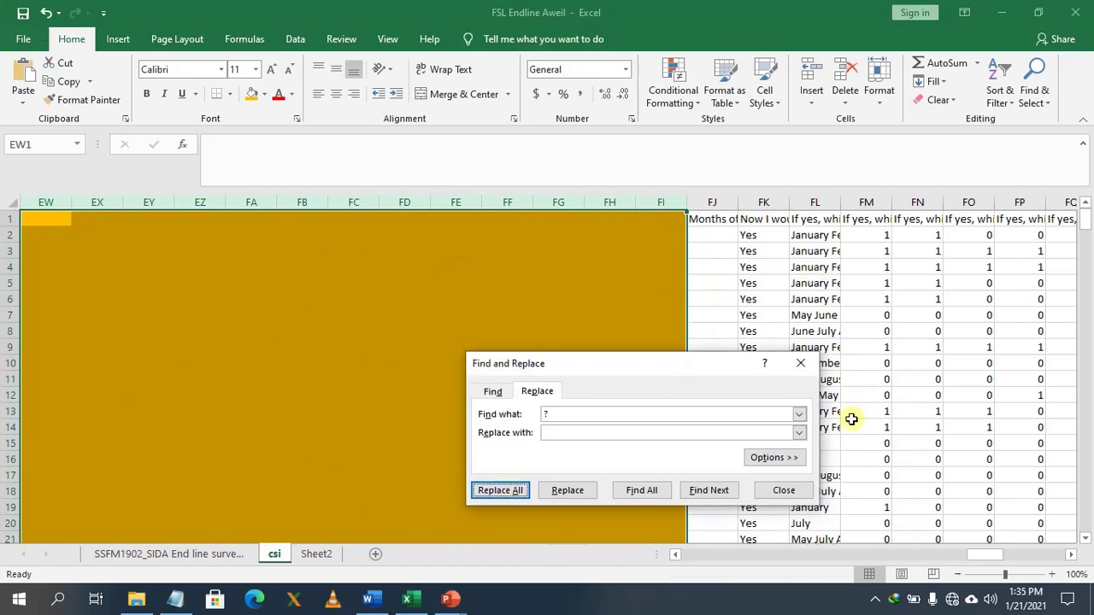
click(800, 363)
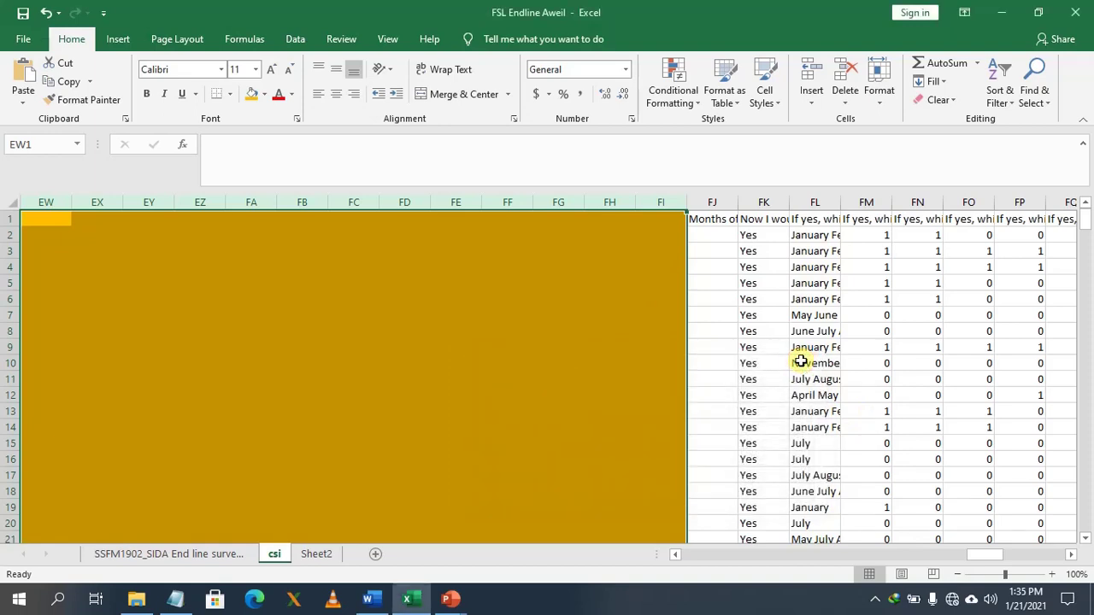
click(319, 233)
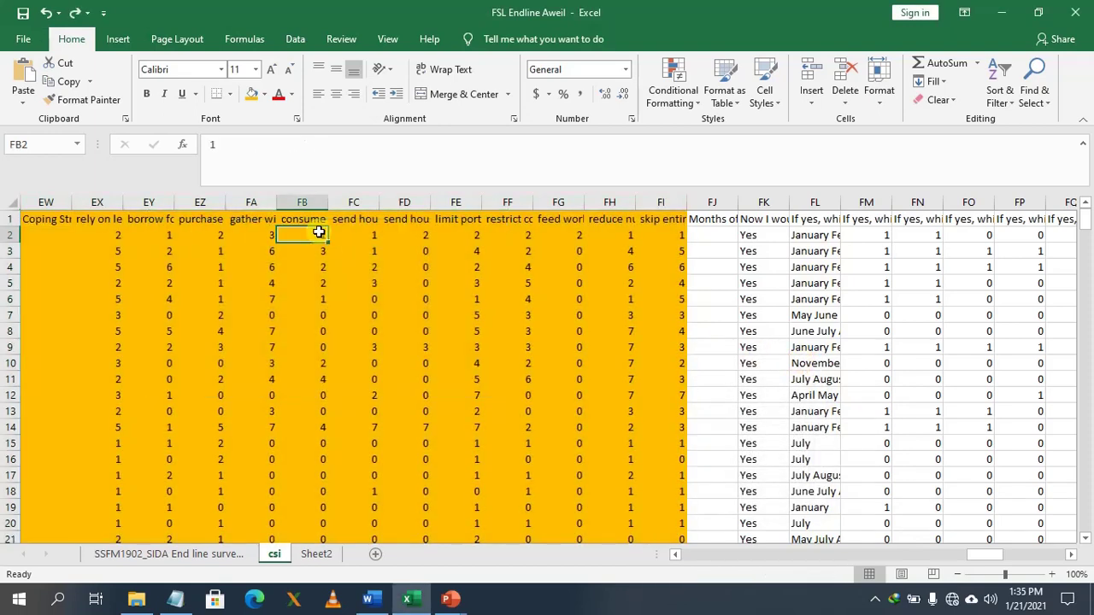
click(136, 220)
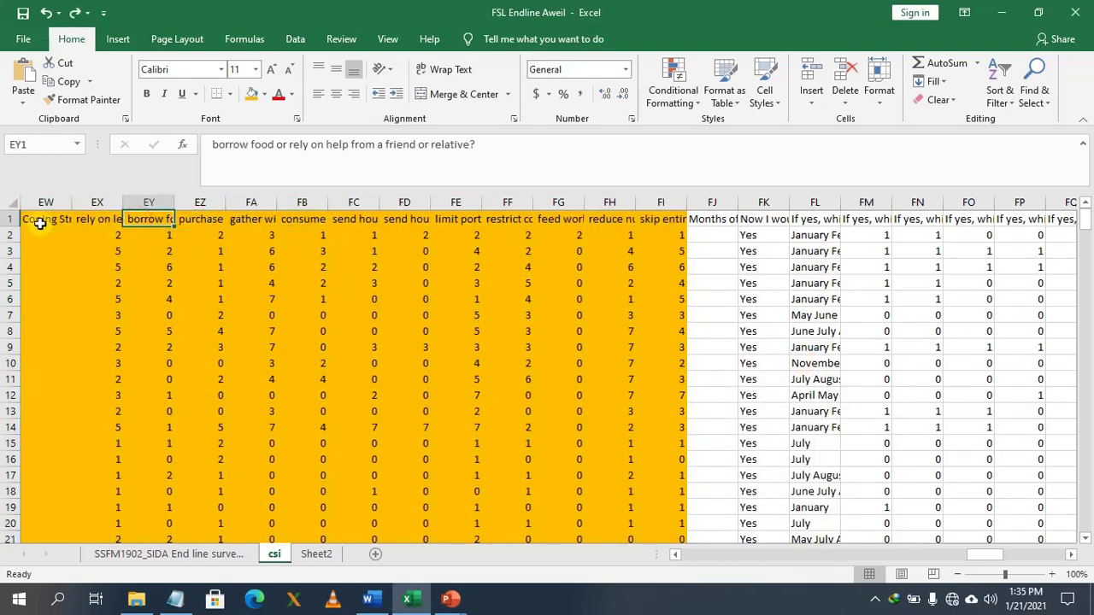
drag(39, 222, 675, 219)
key(ctrl+f)
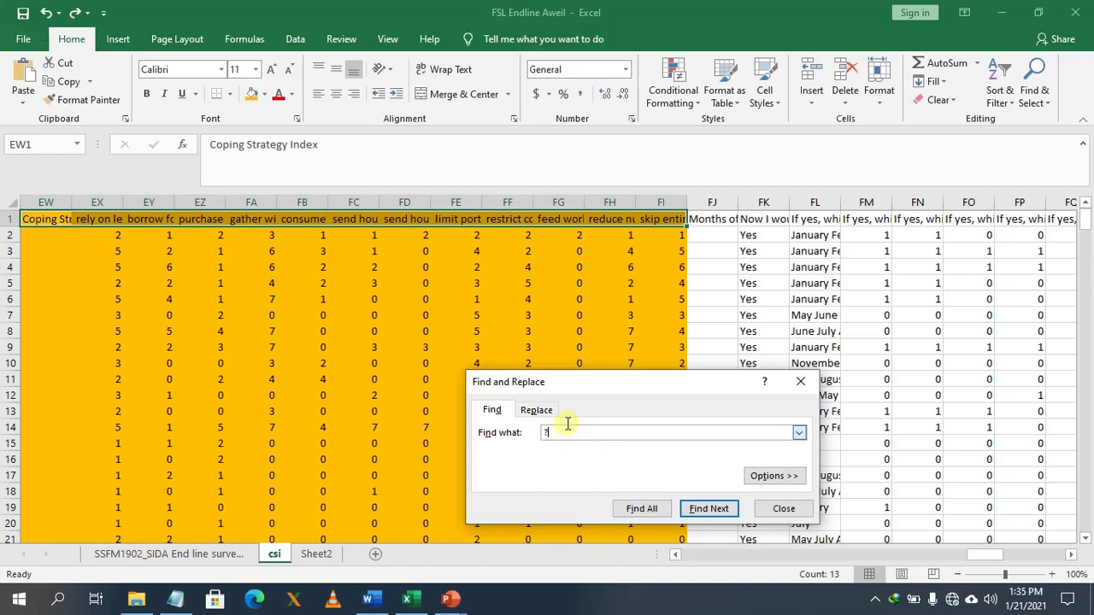
click(536, 410)
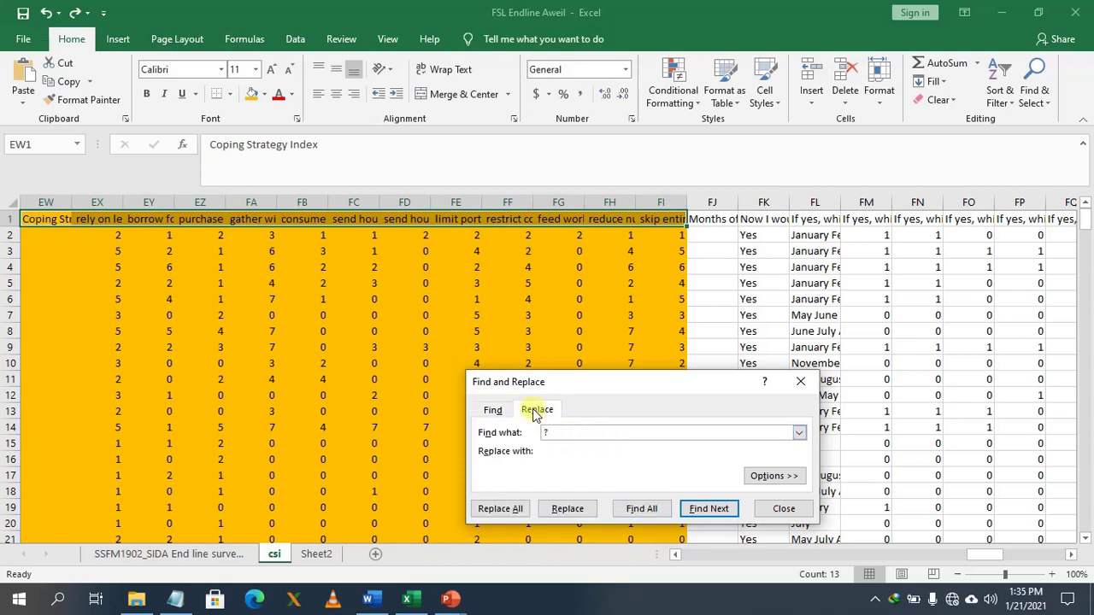
click(500, 510)
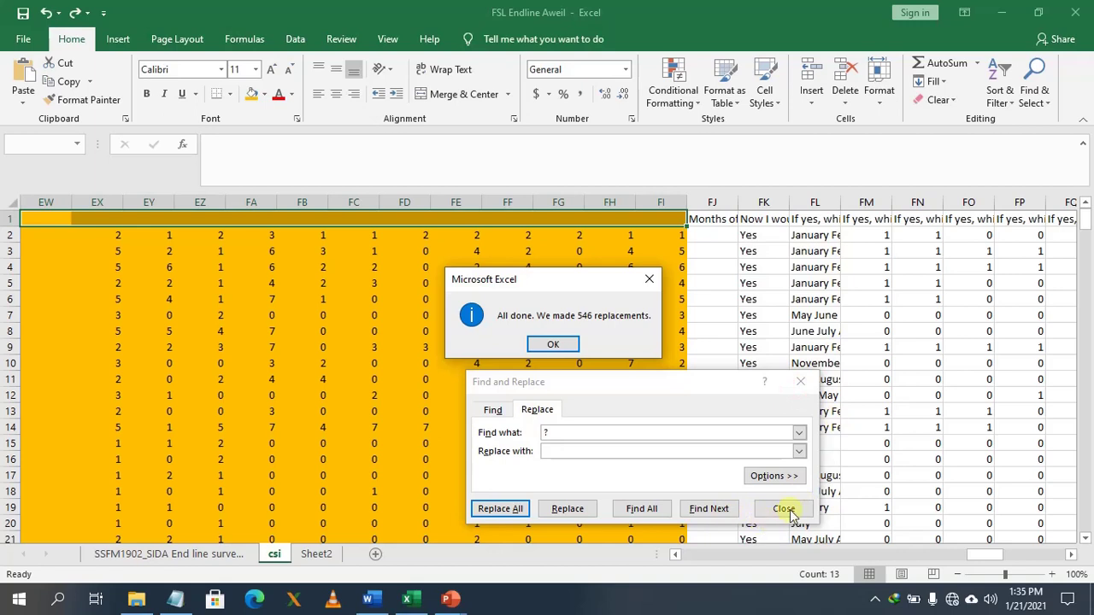
click(560, 344)
click(801, 381)
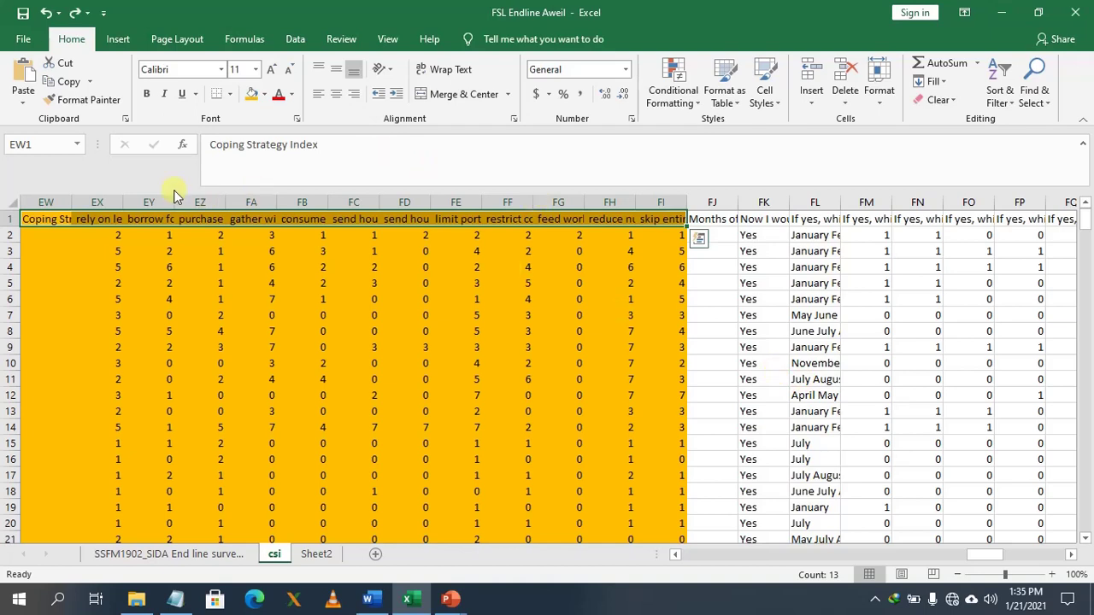
click(87, 222)
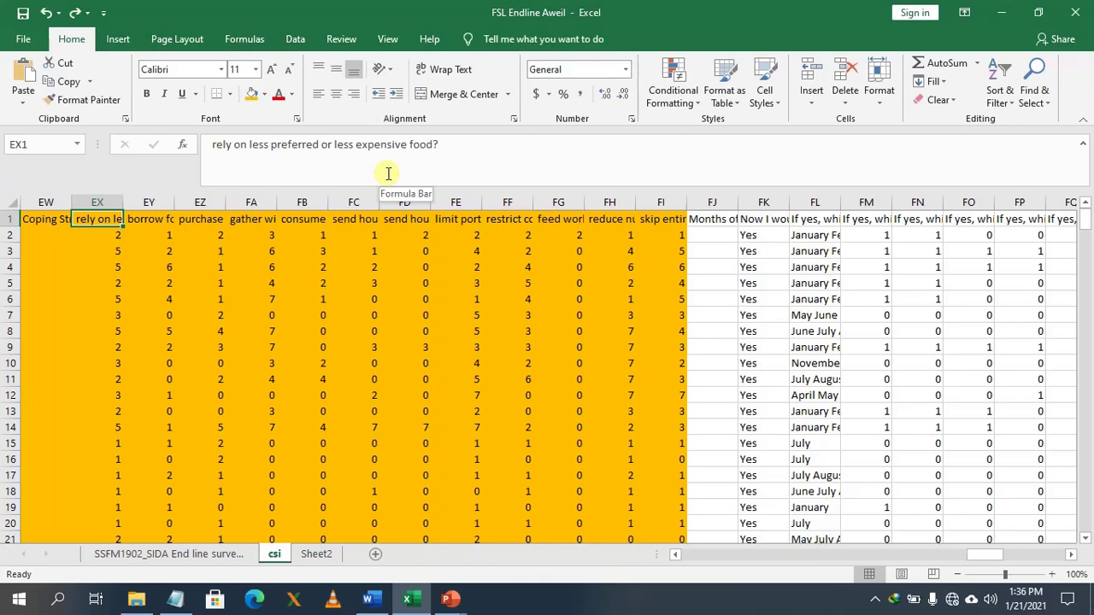
key(ctrl+a)
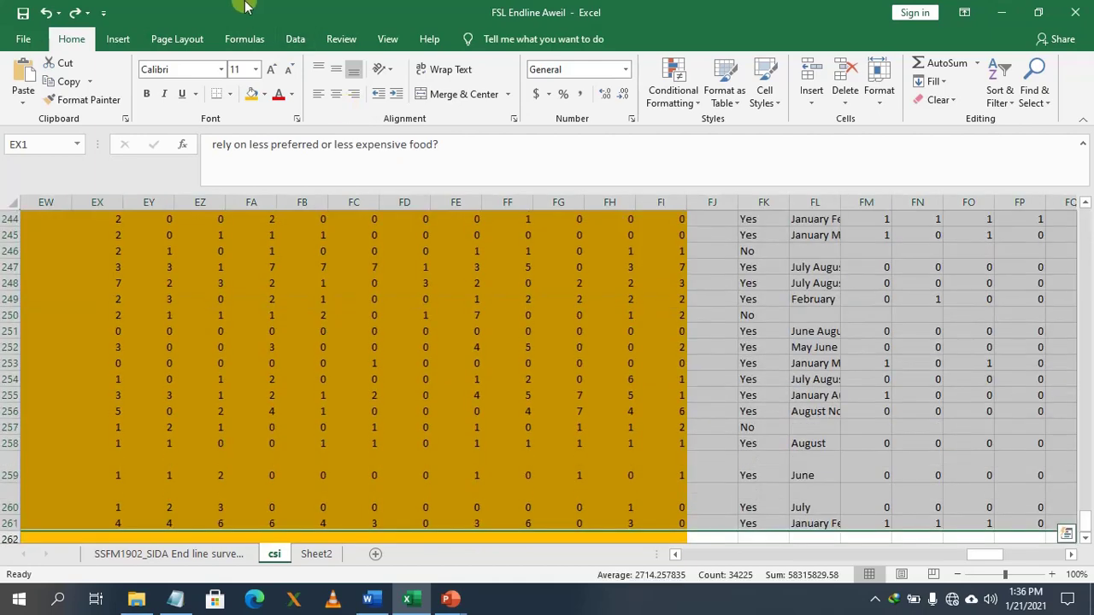
Insert a table over A1:GW261 with headers, accepting truncation of headers over 255 characters
click(118, 38)
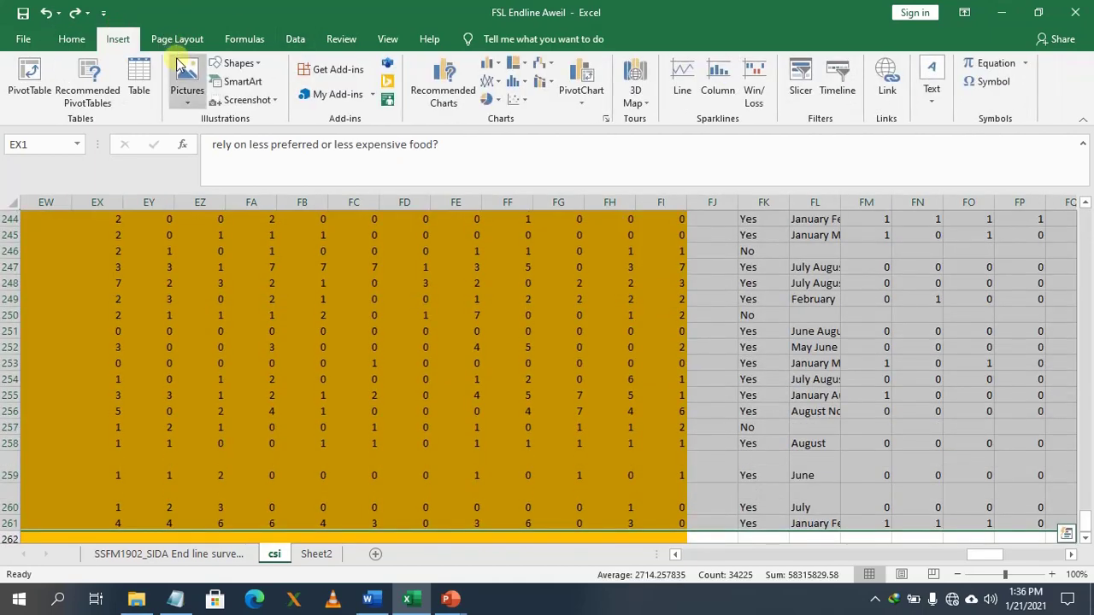
click(141, 93)
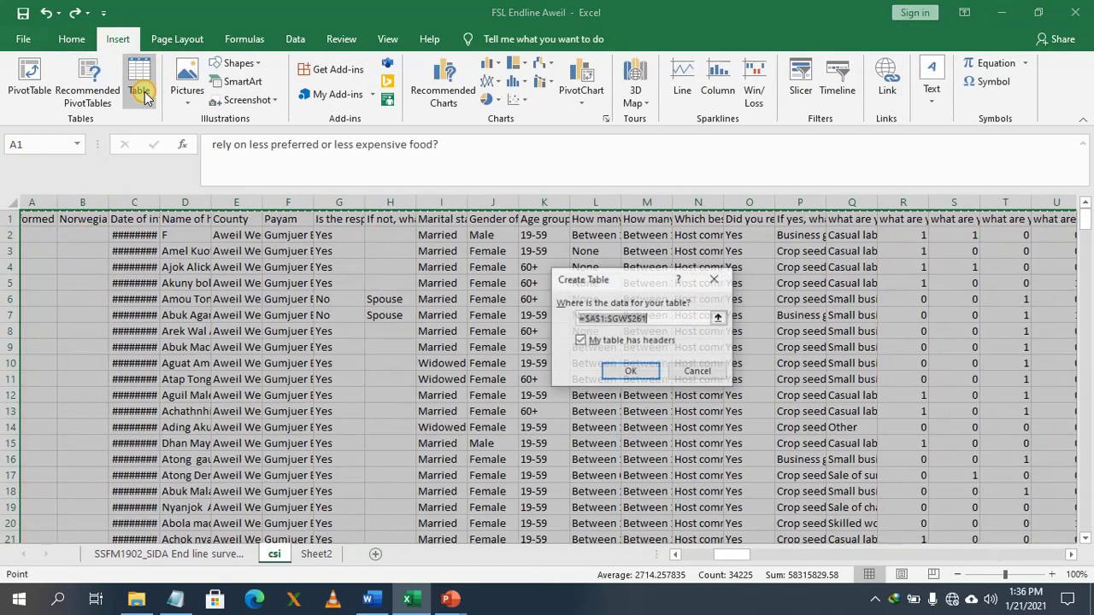
click(628, 371)
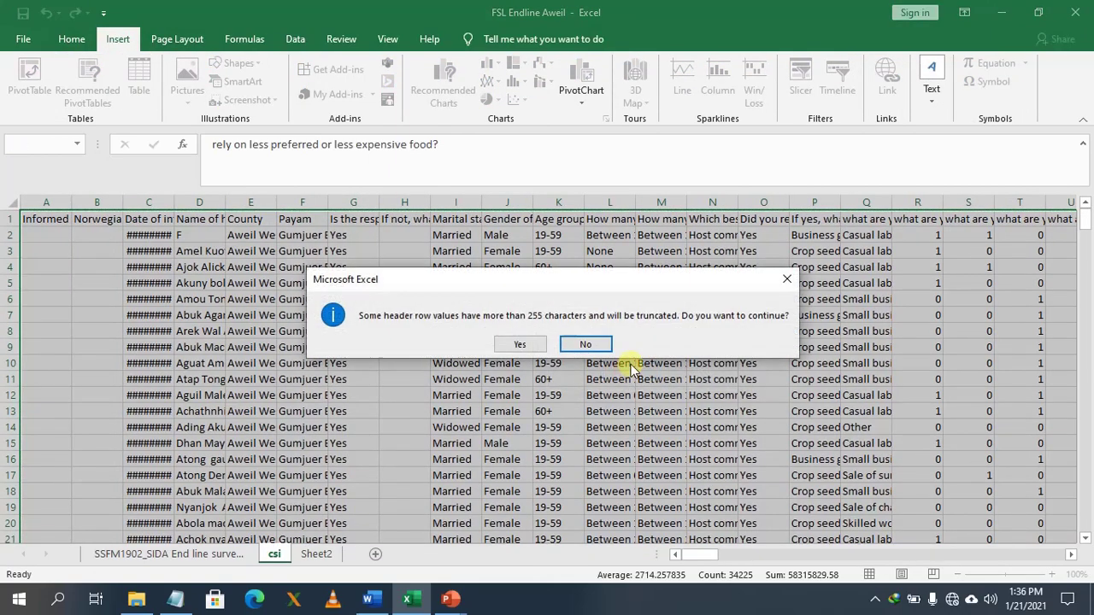
click(527, 342)
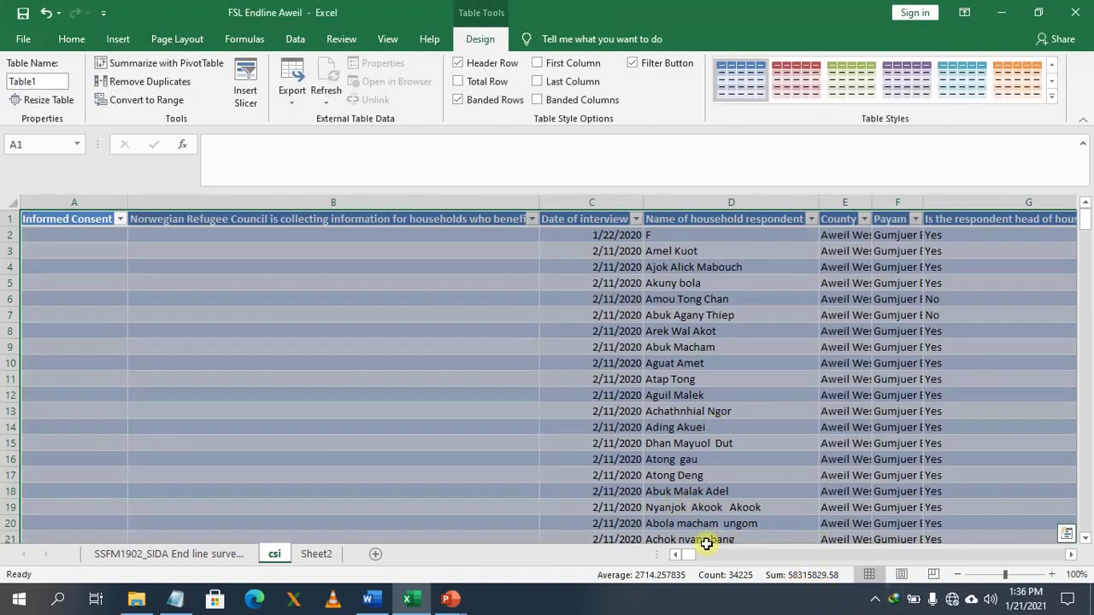
Scroll to coping-behaviour columns FC and FI, then scroll back to reveal empty column EW
drag(690, 555, 985, 576)
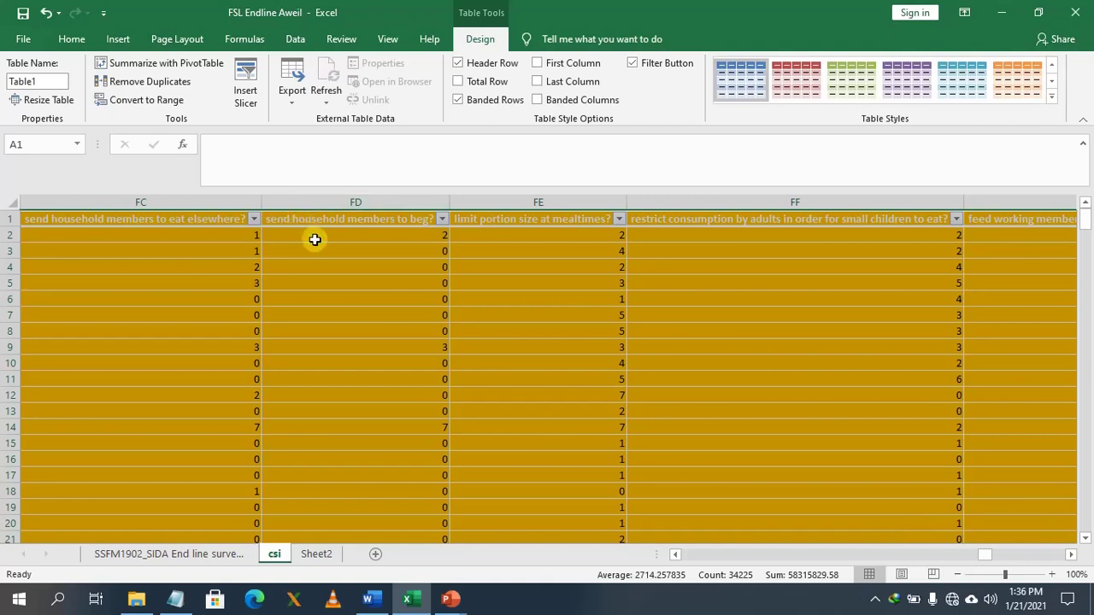
click(54, 204)
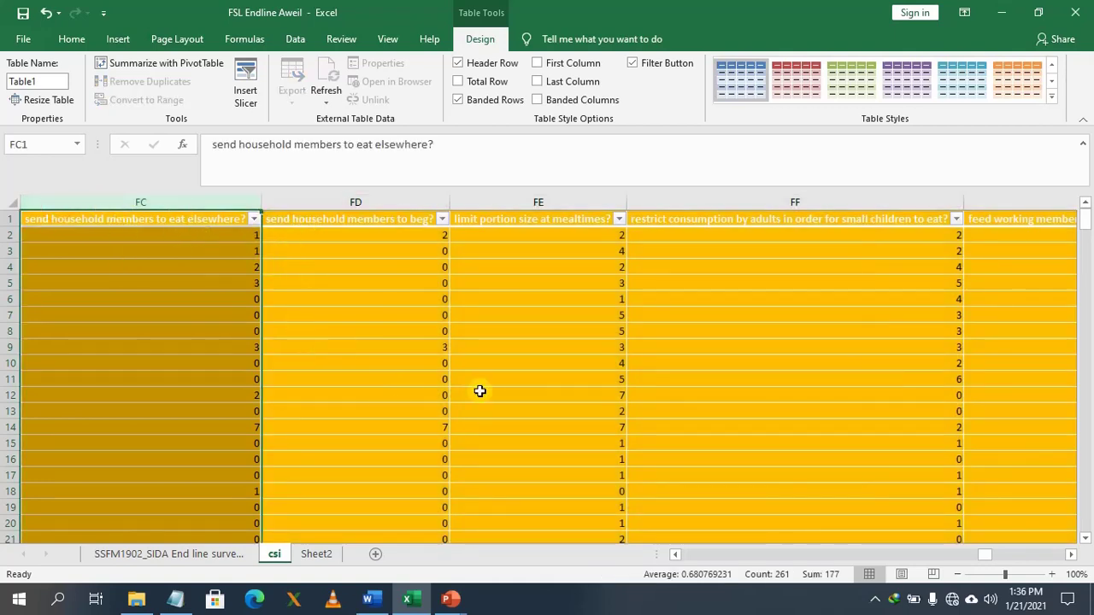
mouse_move(985, 556)
mouse_down()
mouse_move(1009, 559)
mouse_move(995, 559)
mouse_up()
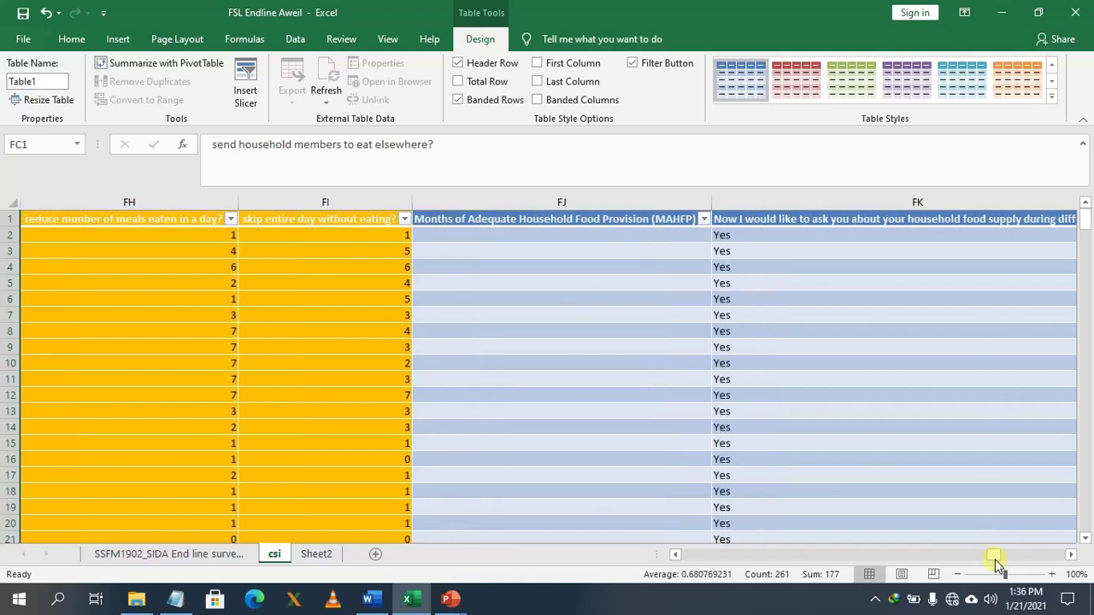
click(342, 202)
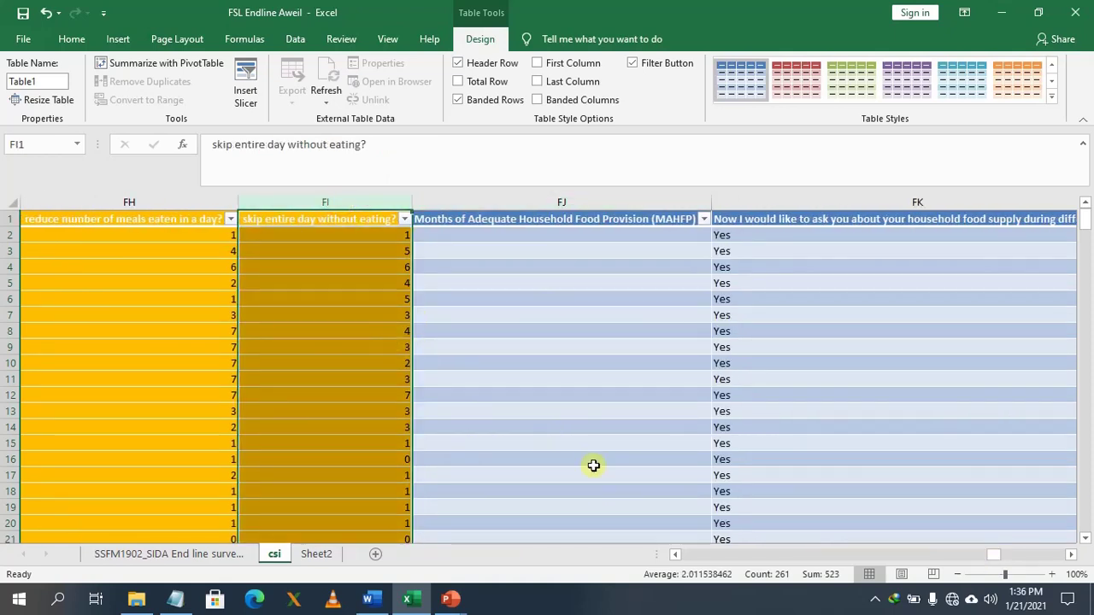
drag(677, 554, 677, 554)
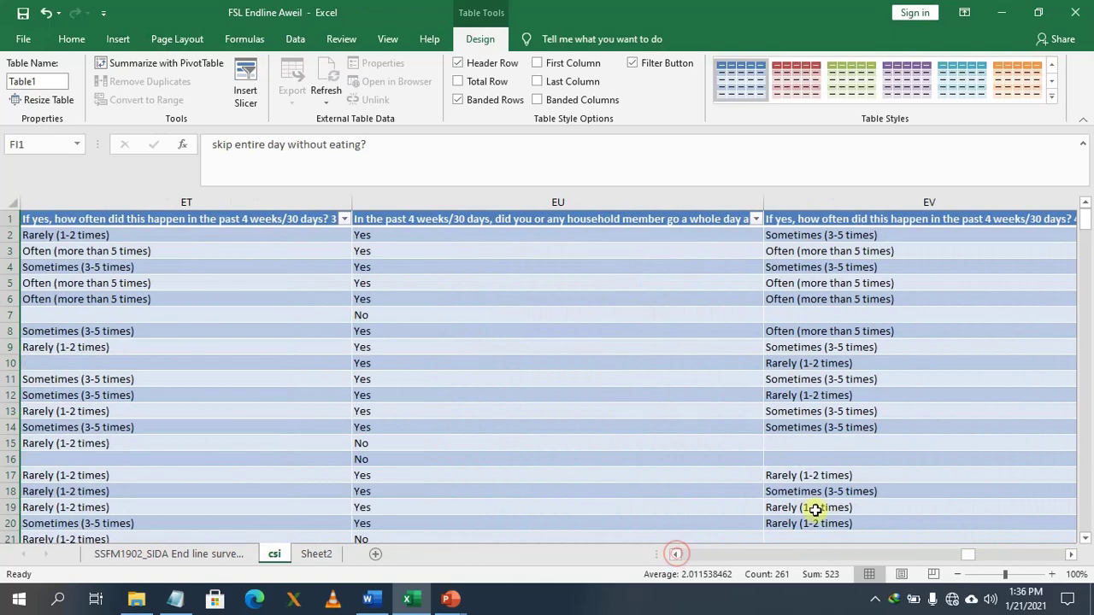
click(1071, 554)
click(1071, 554)
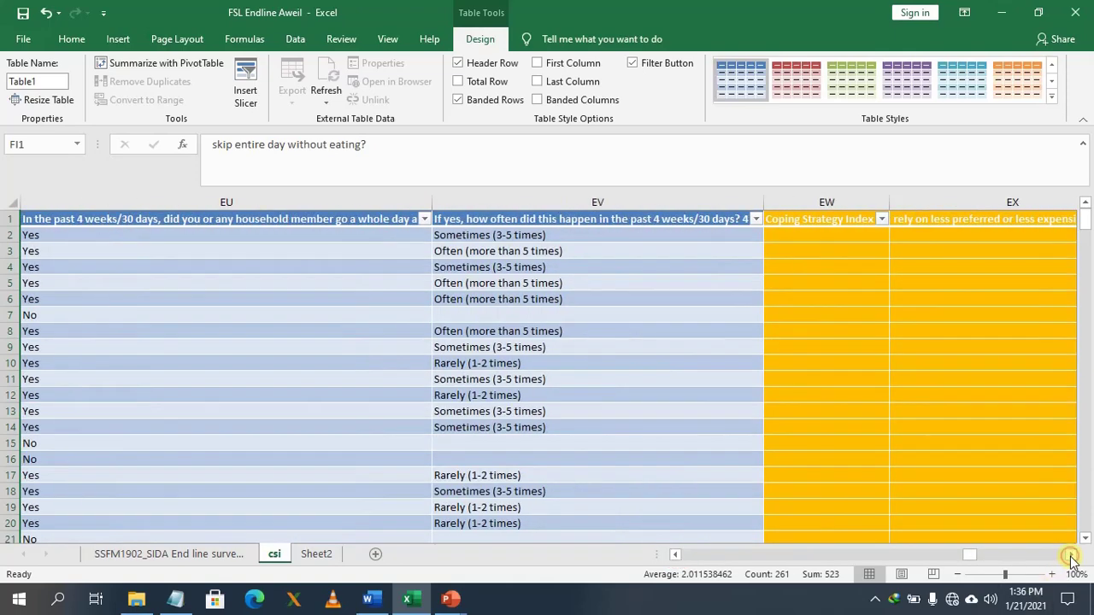
Set the column width of EW through FI to 10
click(812, 198)
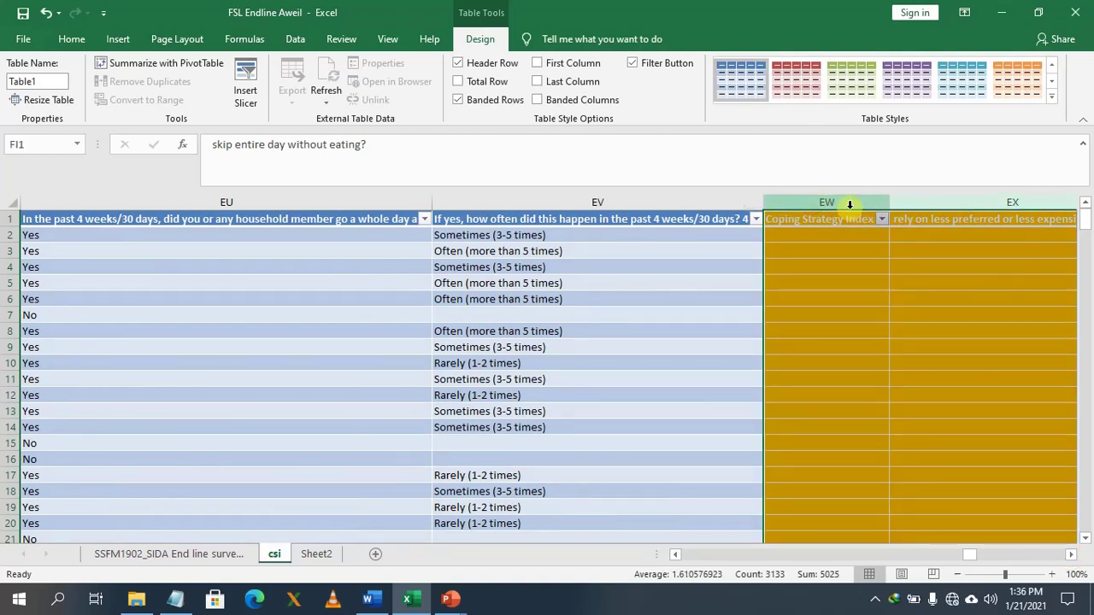
right_click(849, 204)
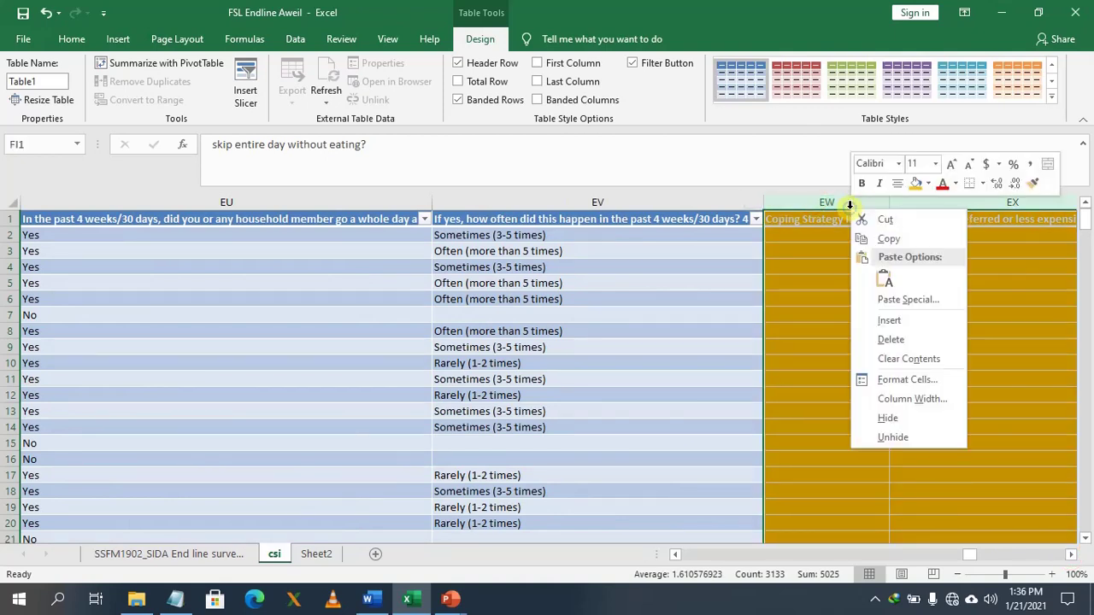
click(913, 398)
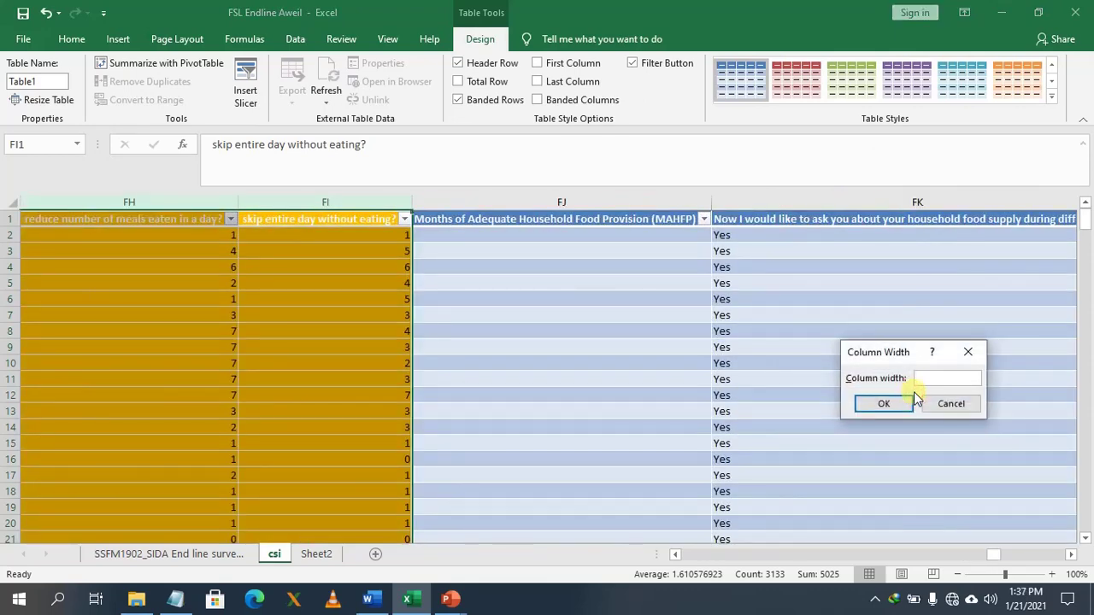
text(10)
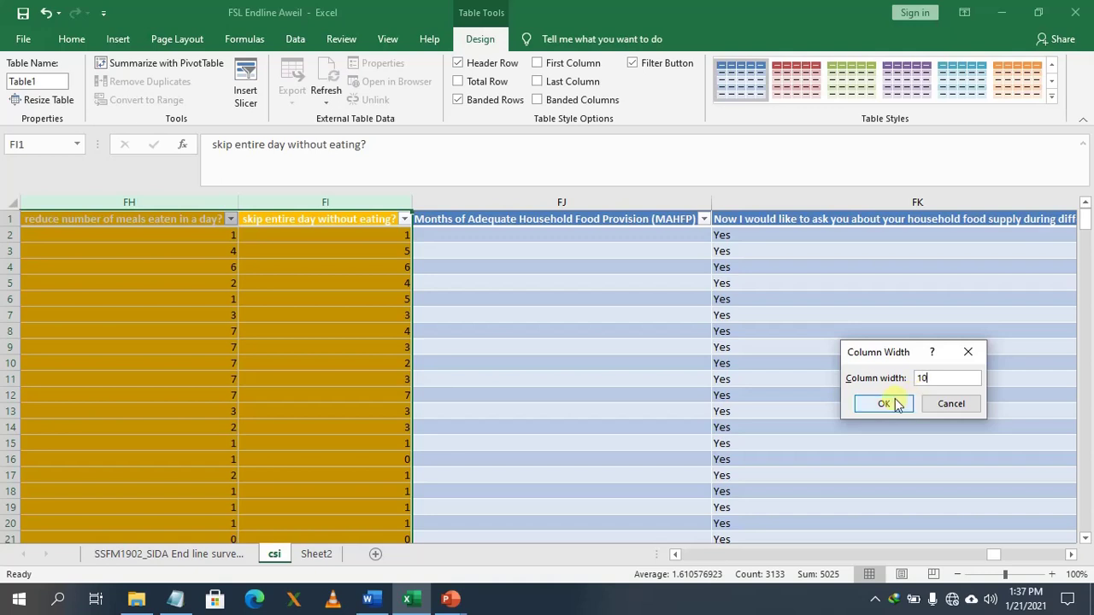
click(893, 403)
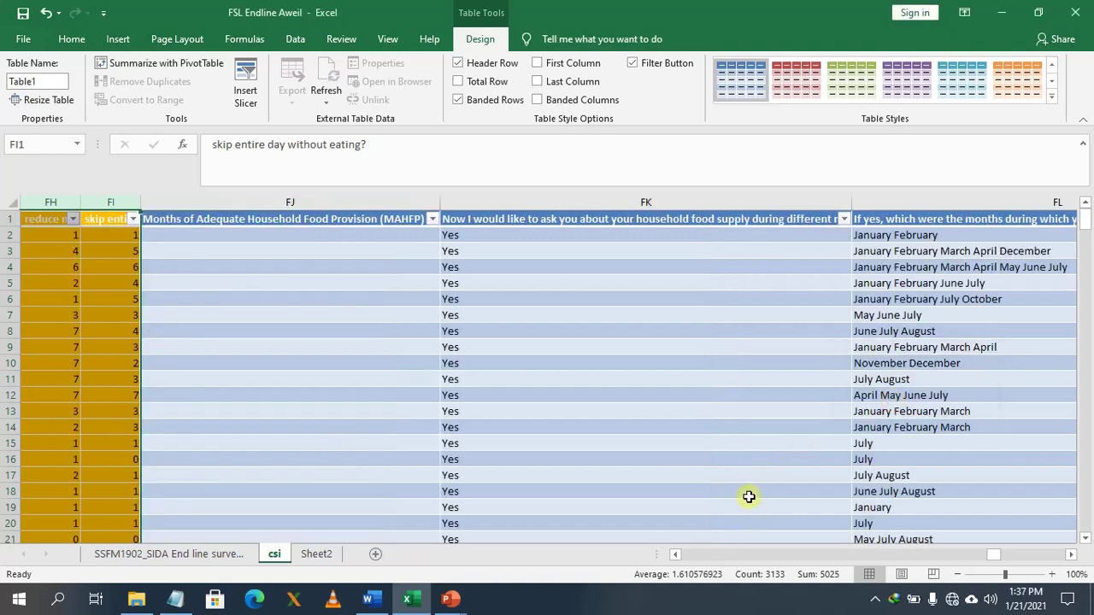
mouse_move(991, 555)
mouse_down()
mouse_move(965, 565)
mouse_move(974, 567)
mouse_up()
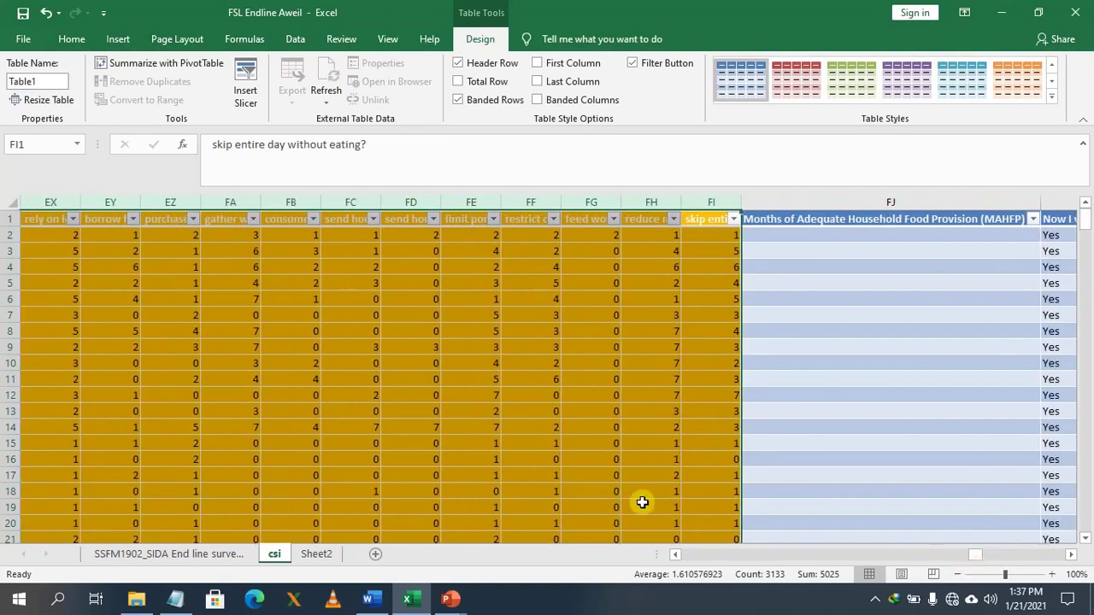
click(676, 555)
click(676, 554)
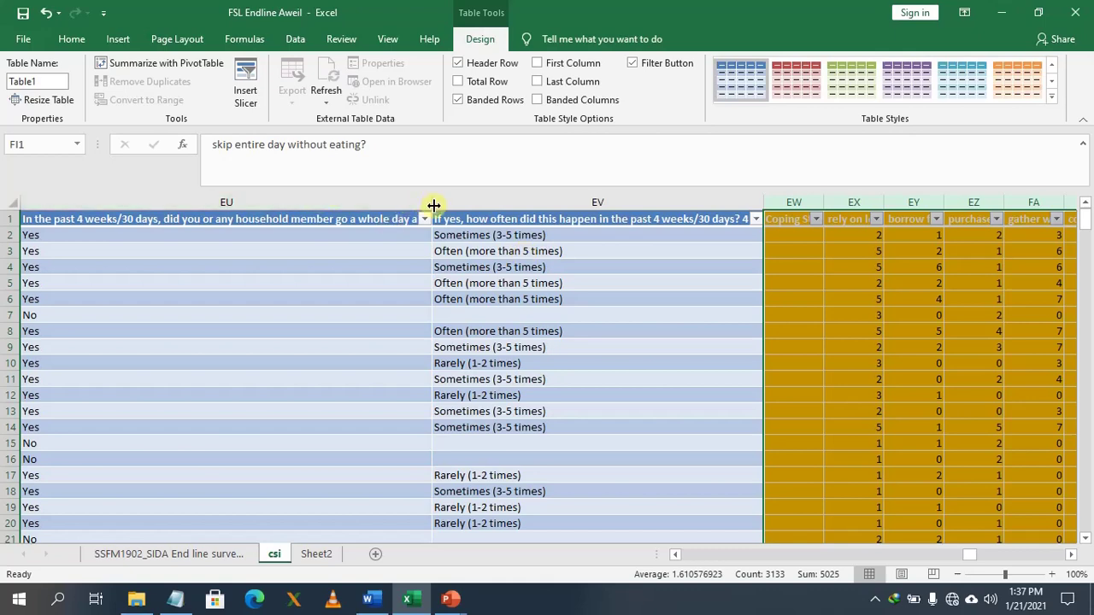
Narrow column EU to width 7 and EV to 21, then open and cancel EW's filter
drag(433, 206, 65, 223)
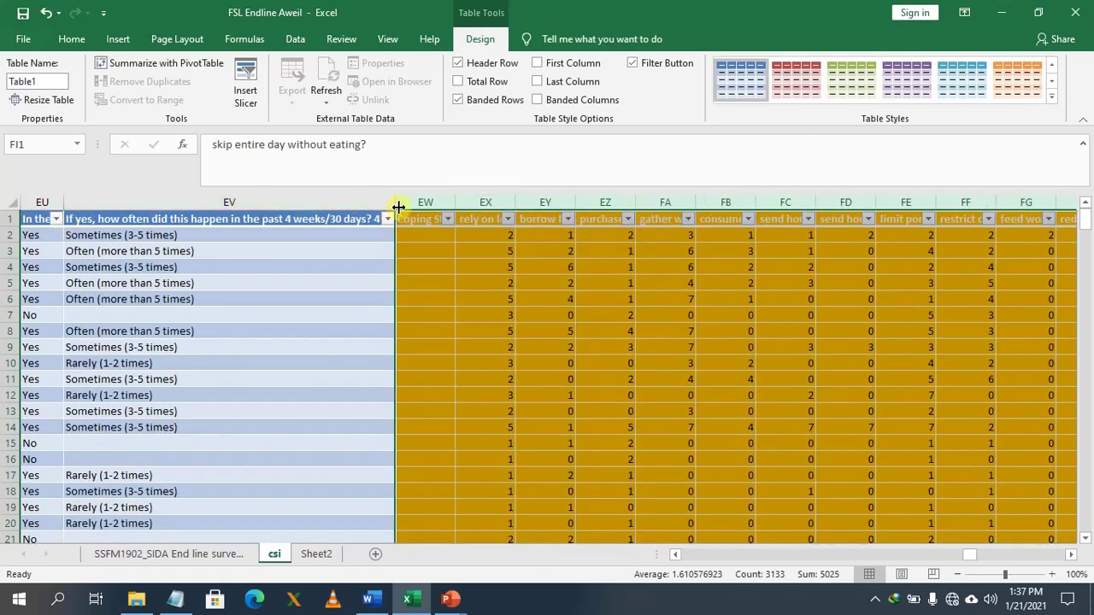
drag(398, 207, 121, 213)
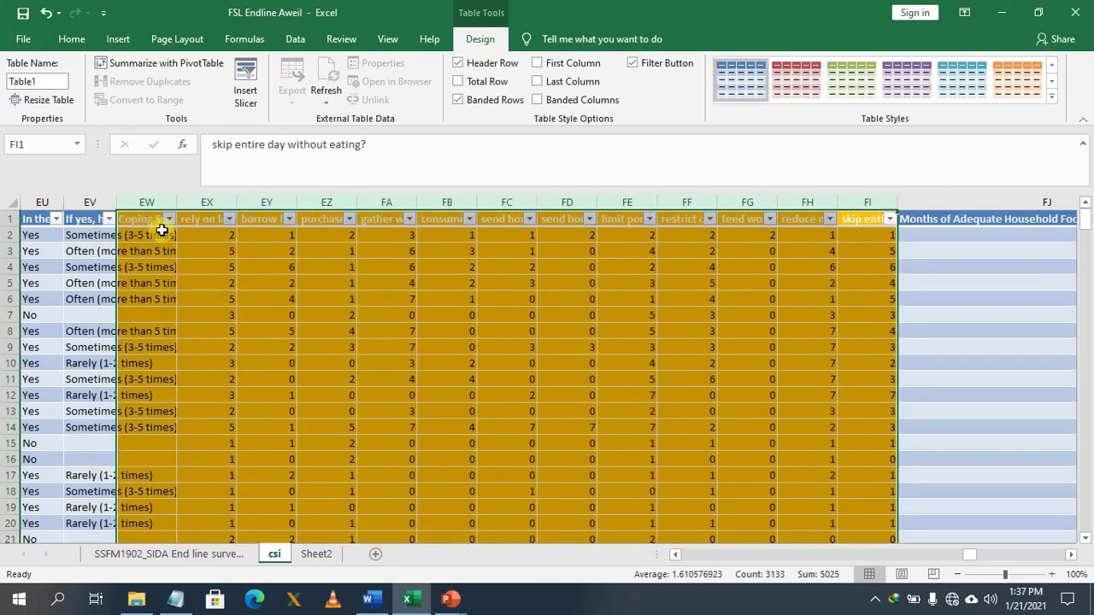
drag(119, 205, 209, 202)
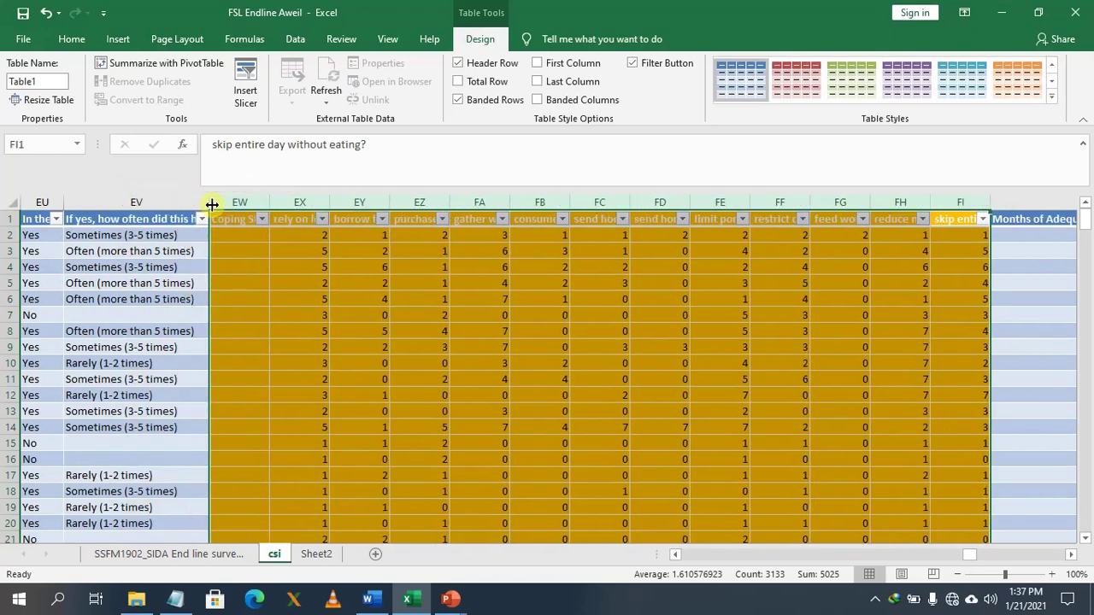
click(262, 219)
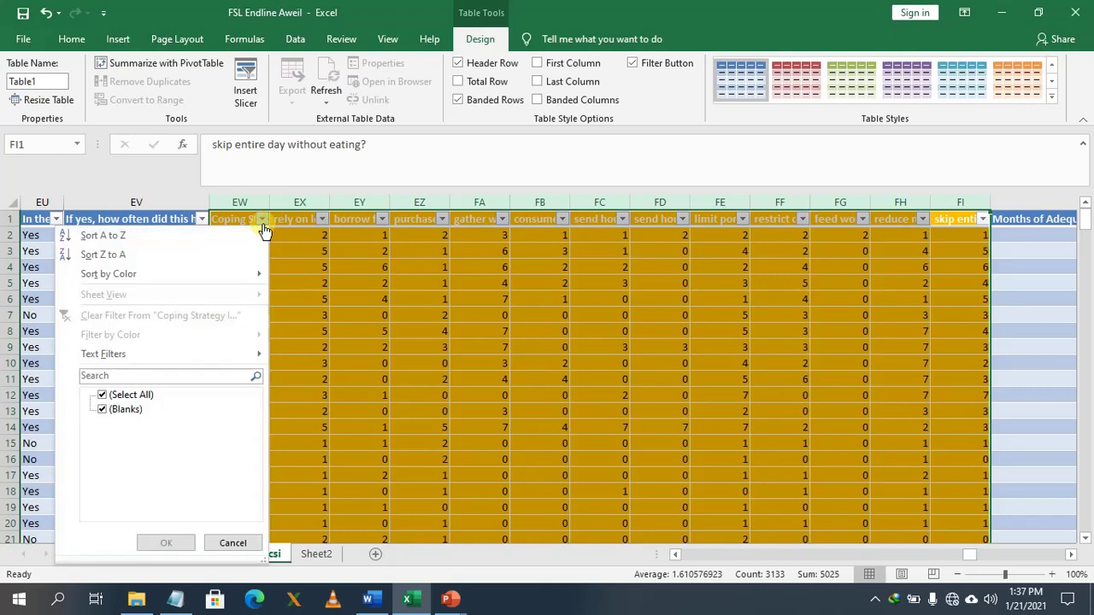
click(314, 303)
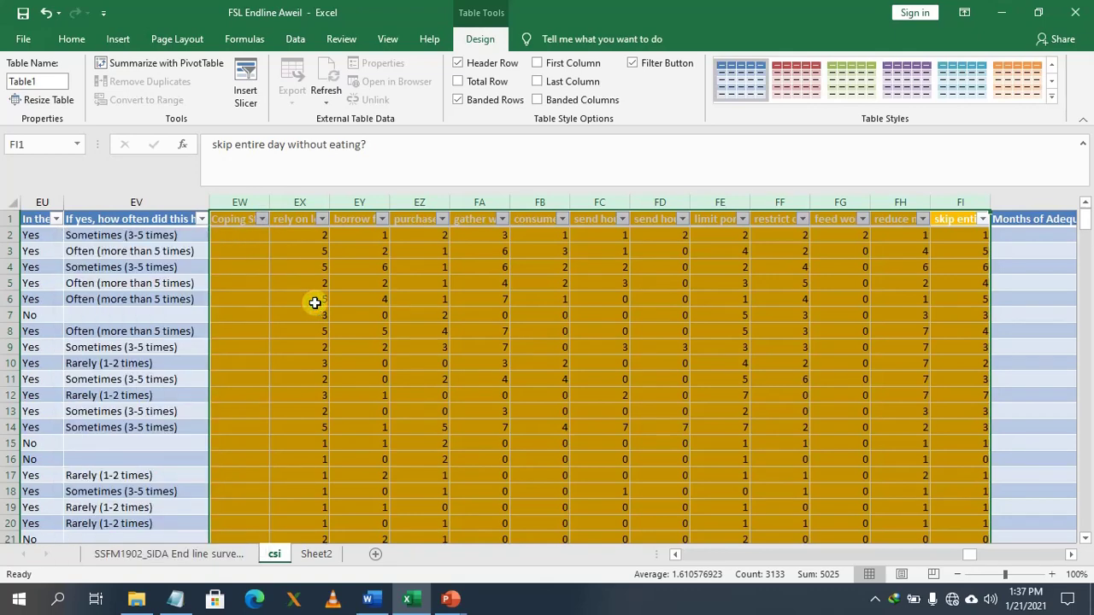
Place the Word training manual beside Excel at full screen height, closing its navigation pane
click(1038, 12)
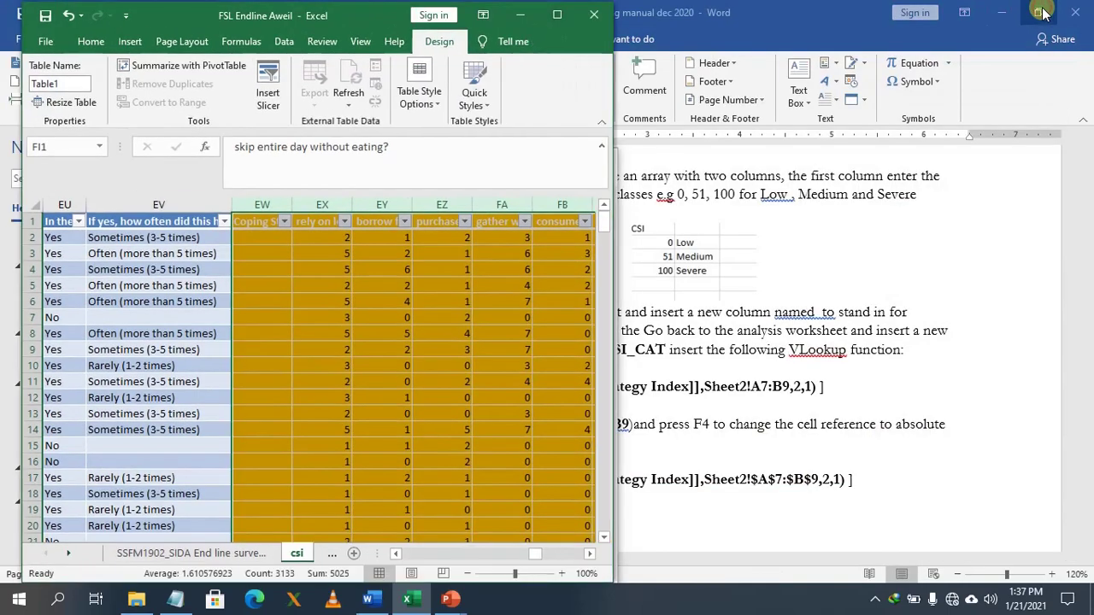
click(929, 263)
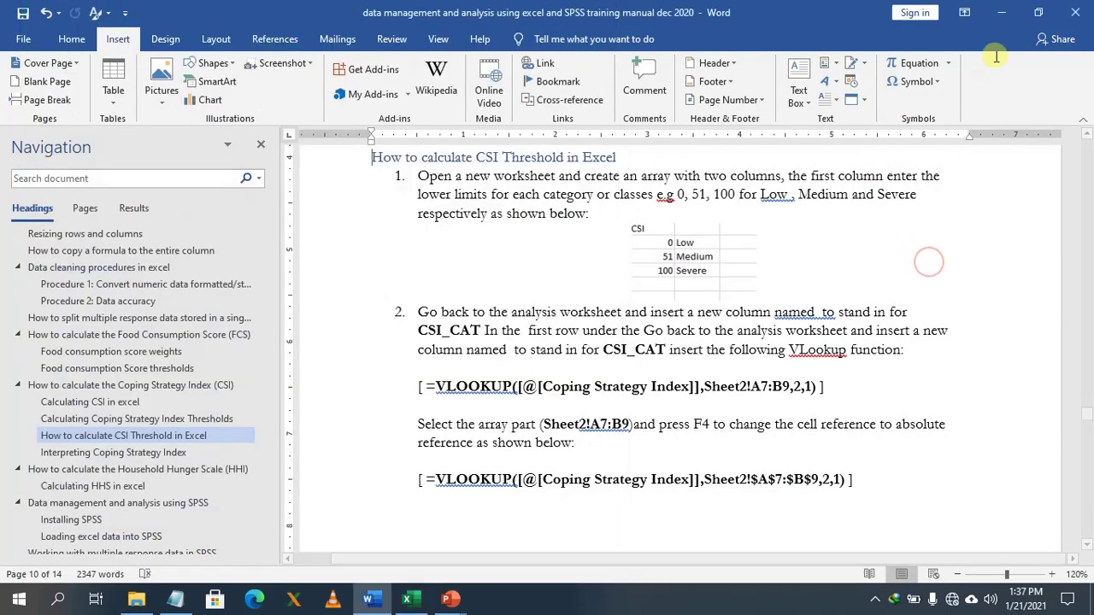
click(1037, 12)
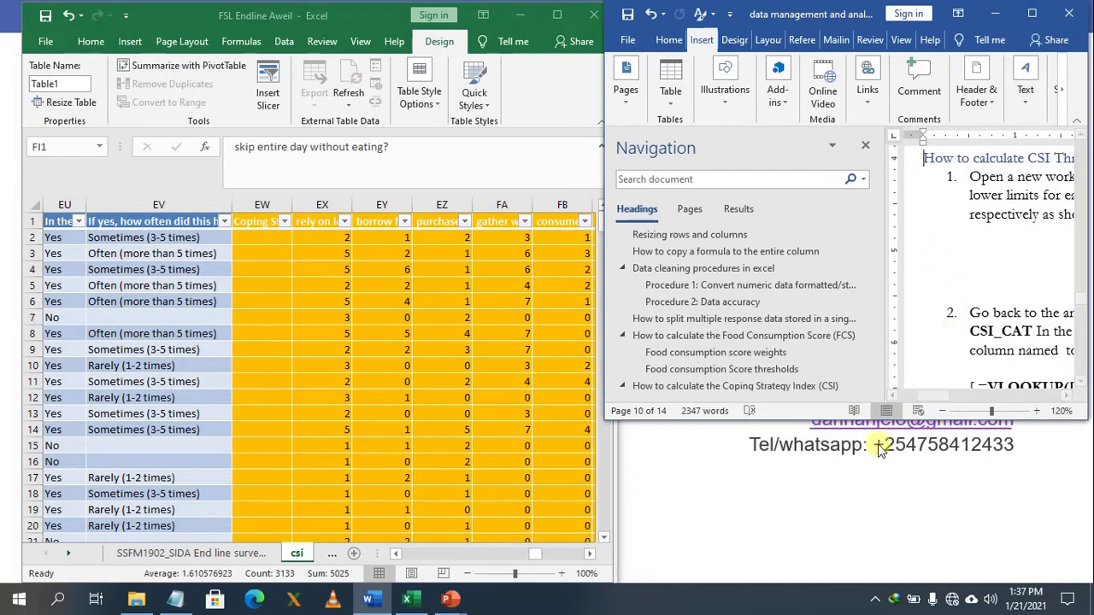
click(865, 145)
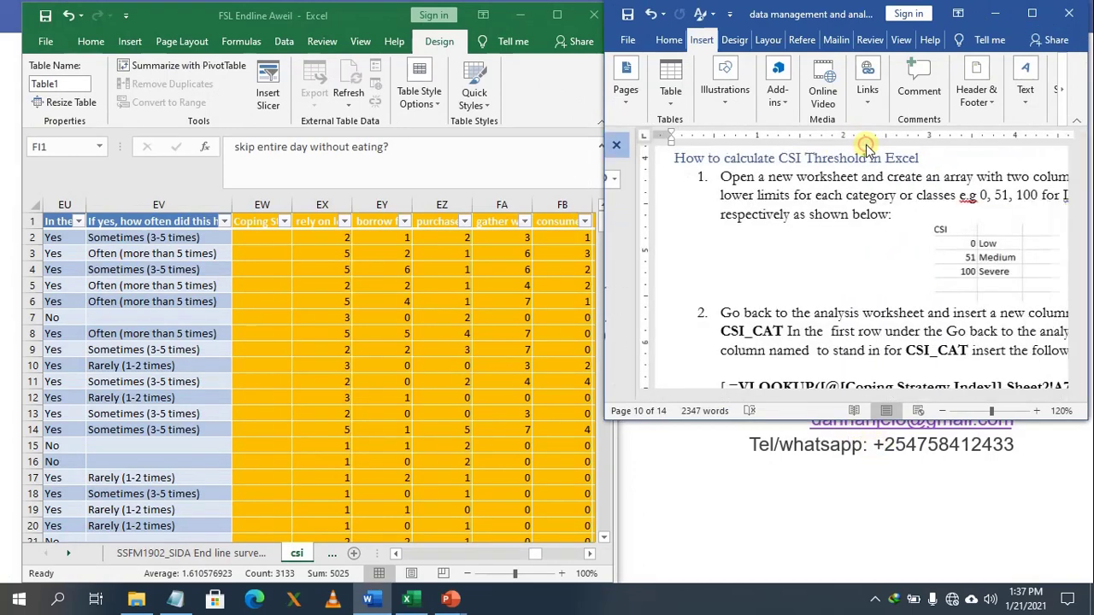
click(1079, 133)
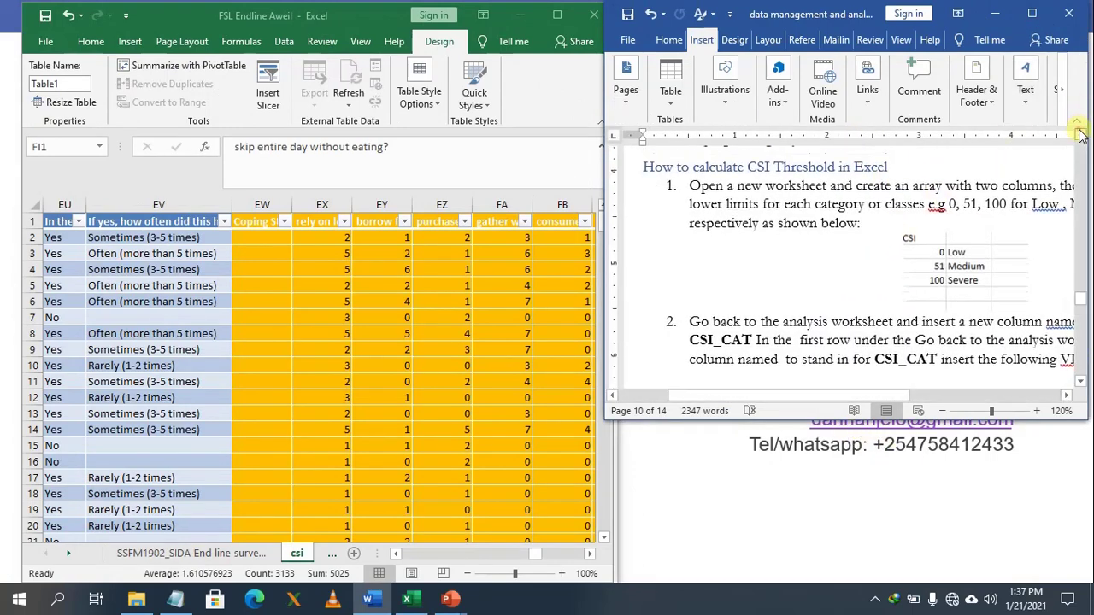
click(1079, 135)
double_click(933, 7)
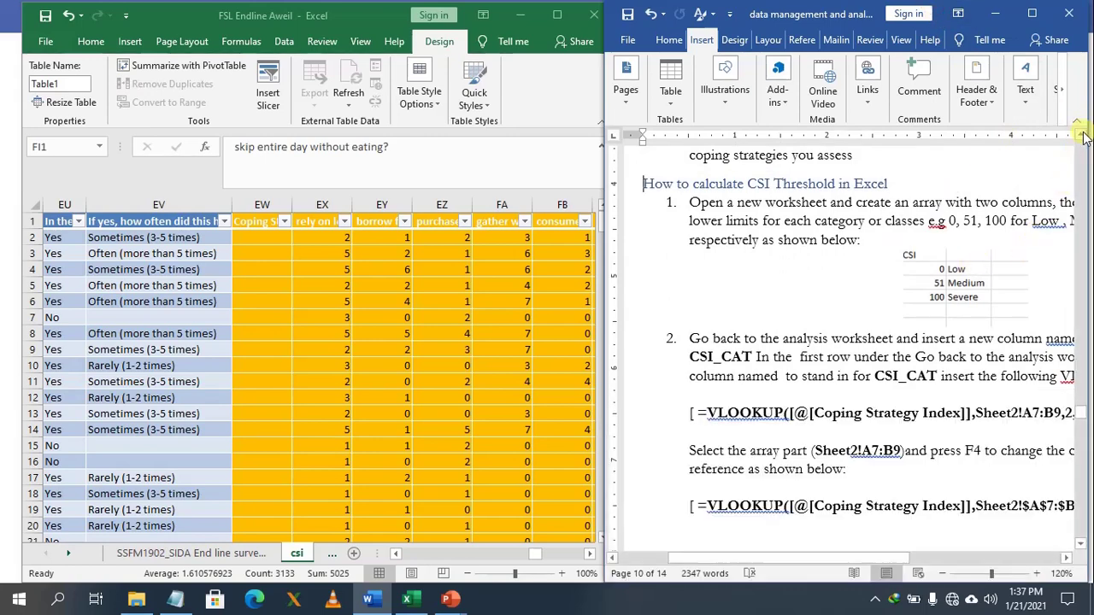
Scroll the guide up to the Coping Strategy Index Weights table and zoom to 100%
click(1080, 136)
click(1081, 135)
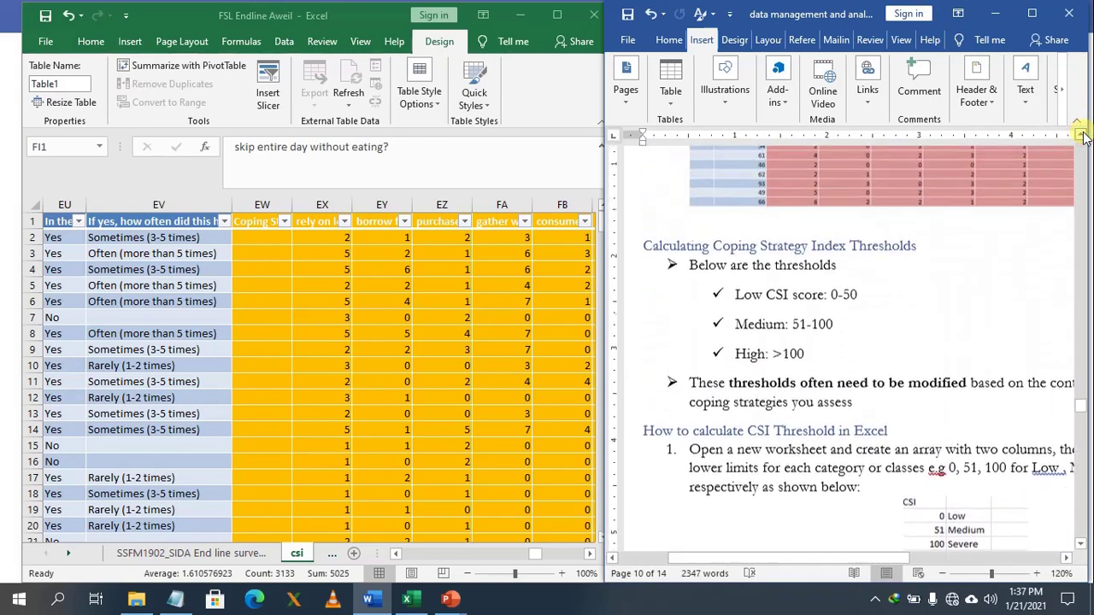
click(1080, 135)
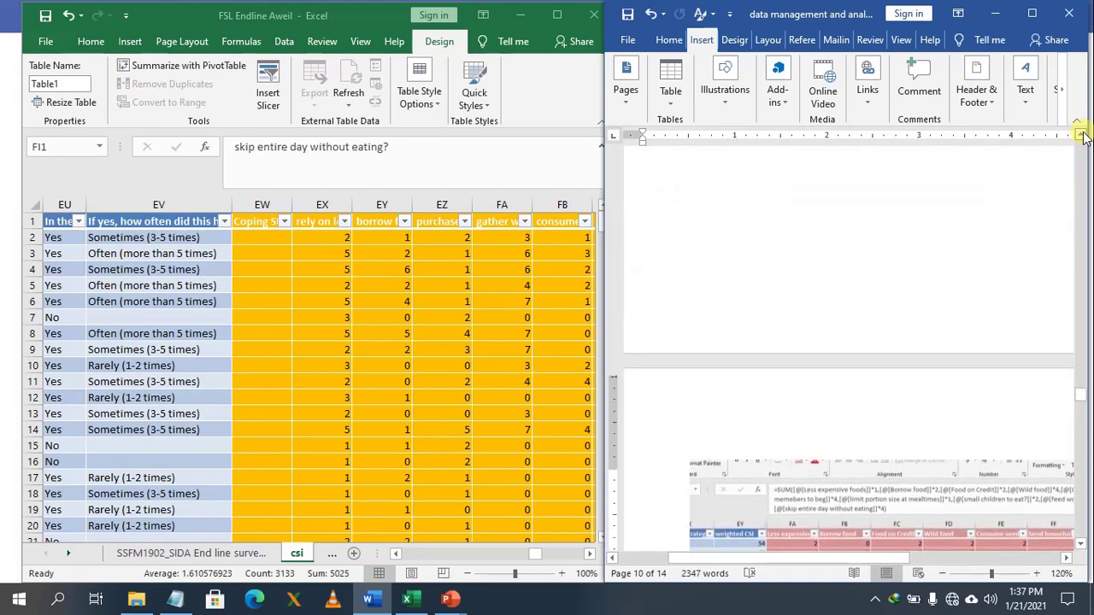
click(1080, 135)
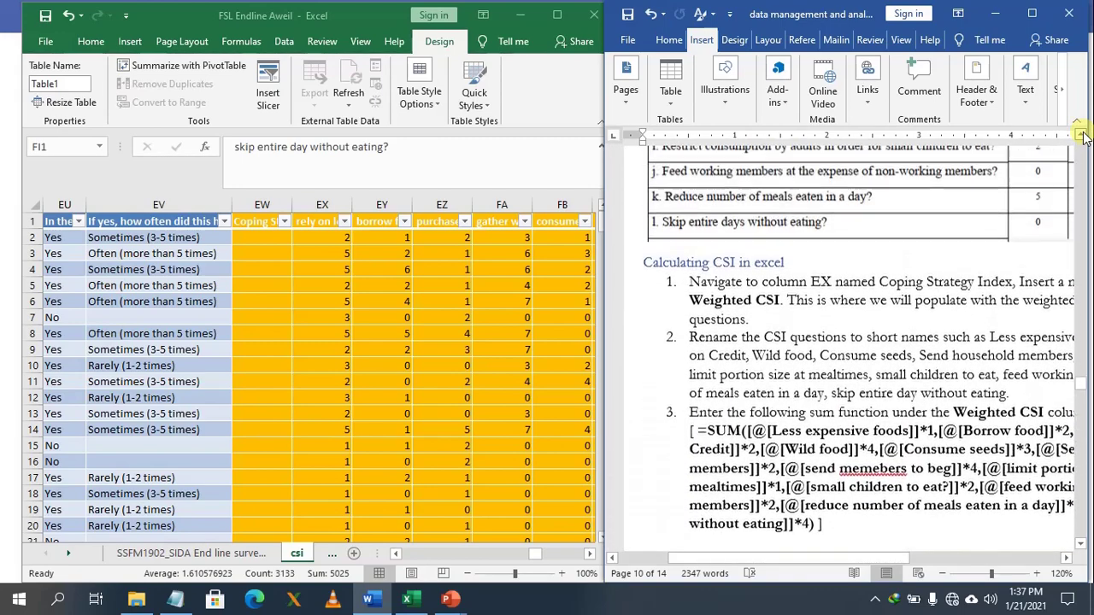
click(1080, 135)
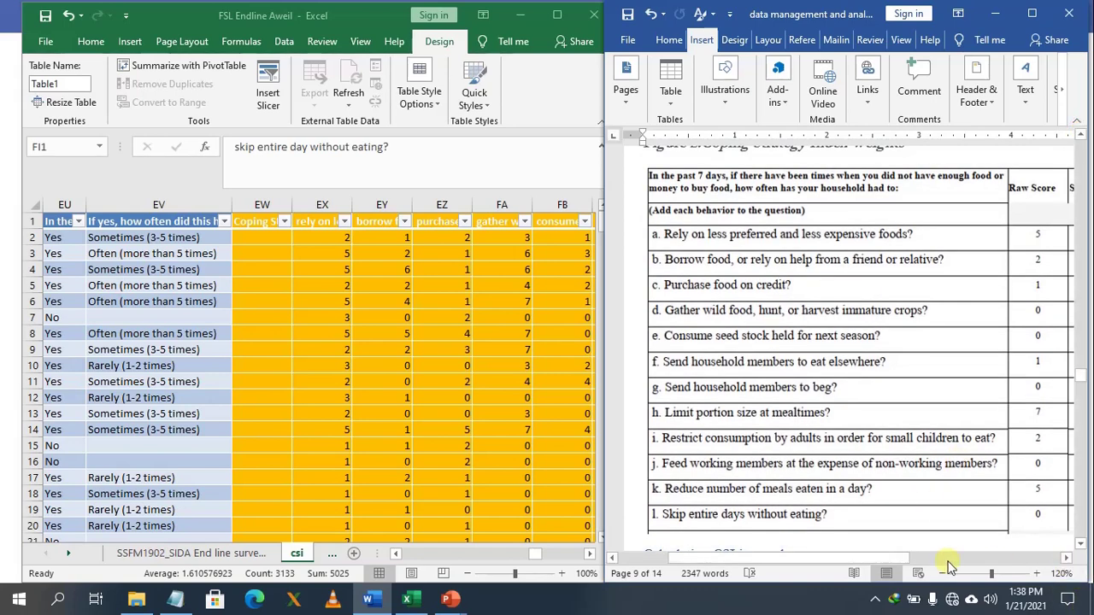
drag(892, 559, 925, 573)
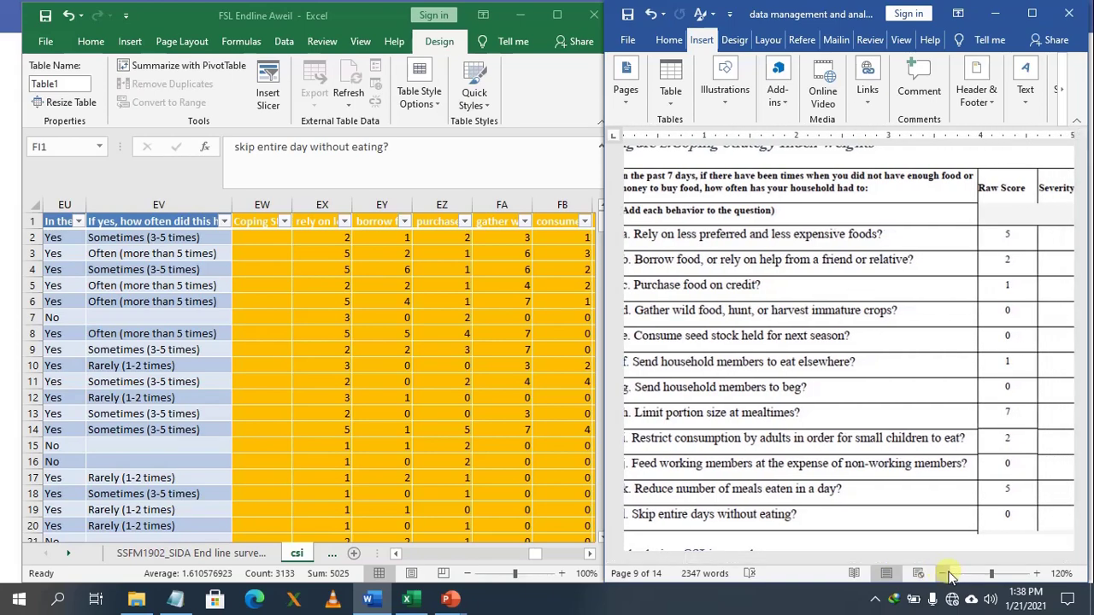
click(942, 574)
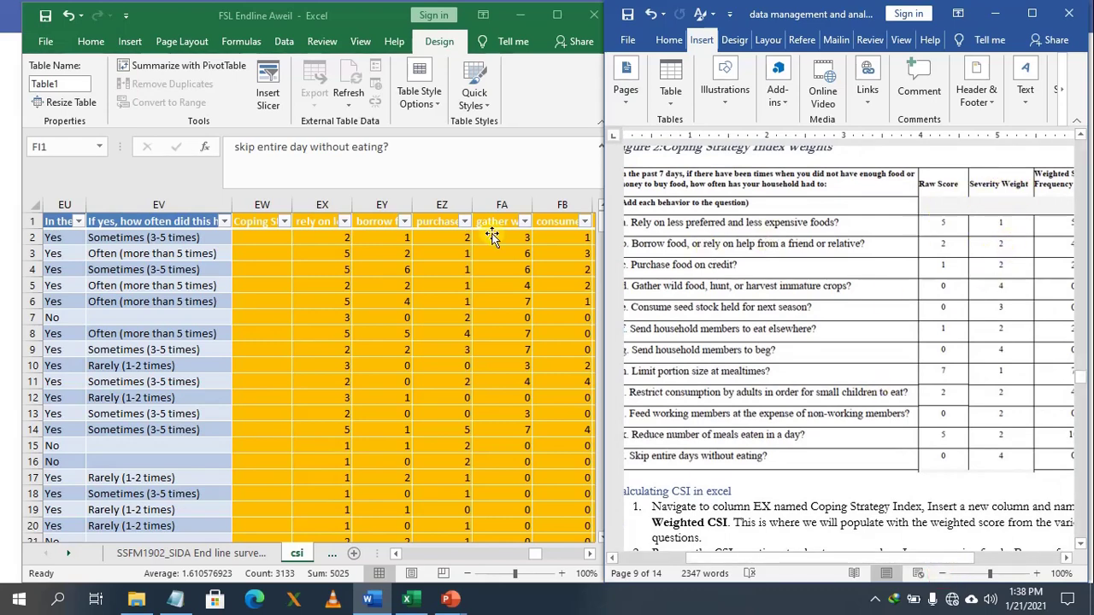
Enter =SUM of the rely-on-less-preferred-food column ×1 in EW2 so the table fills it down
click(240, 236)
click(240, 236)
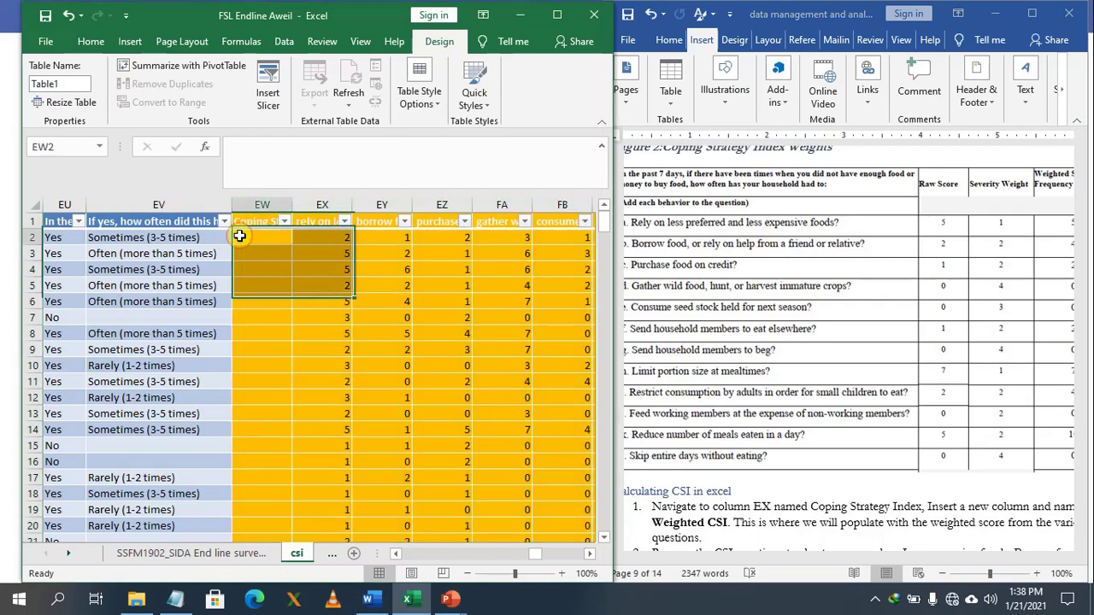
text(=)
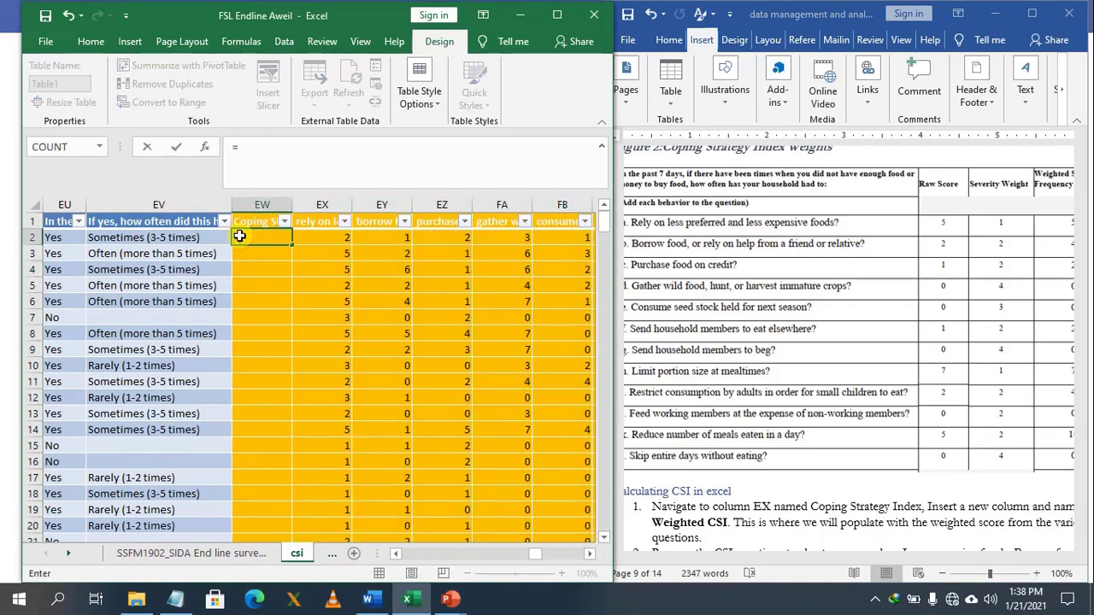
text(sum)
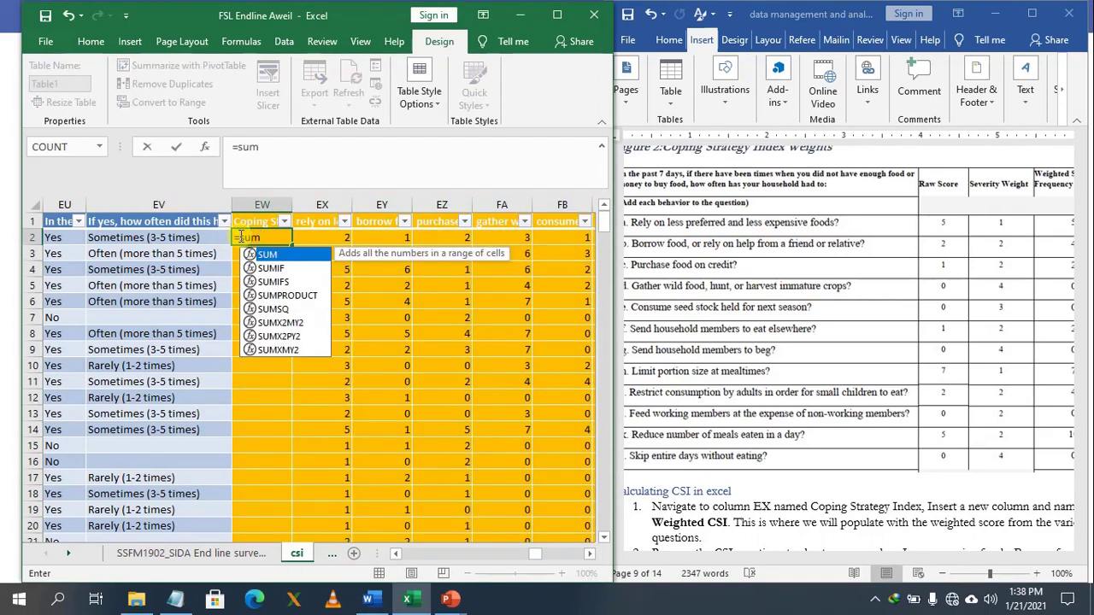
key(BackSpace)
key(BackSpace)
key(BackSpace)
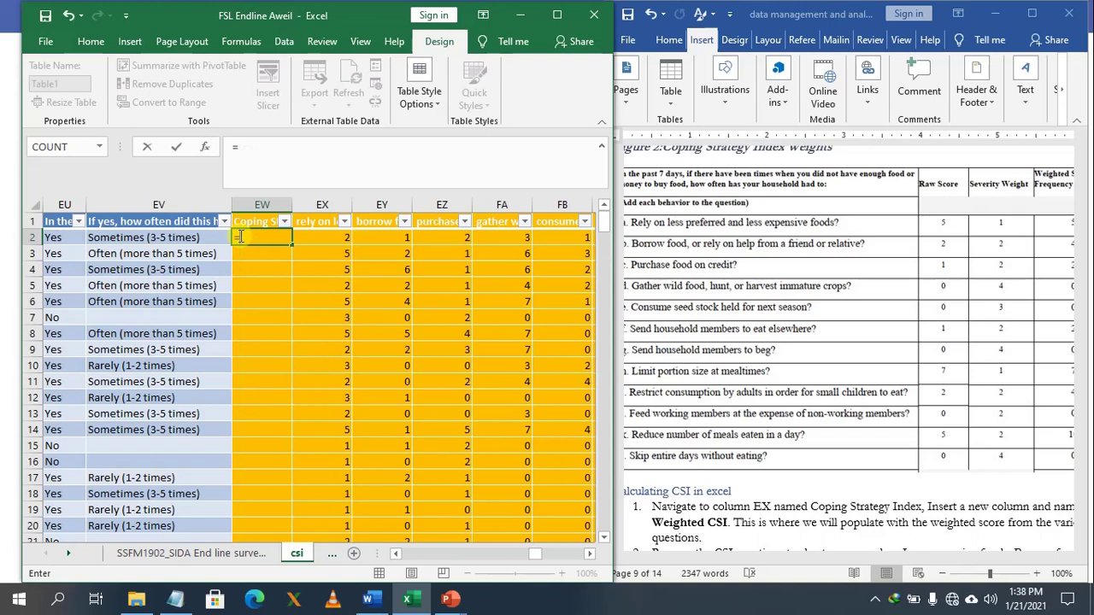
text(sum)
key(Tab)
text())
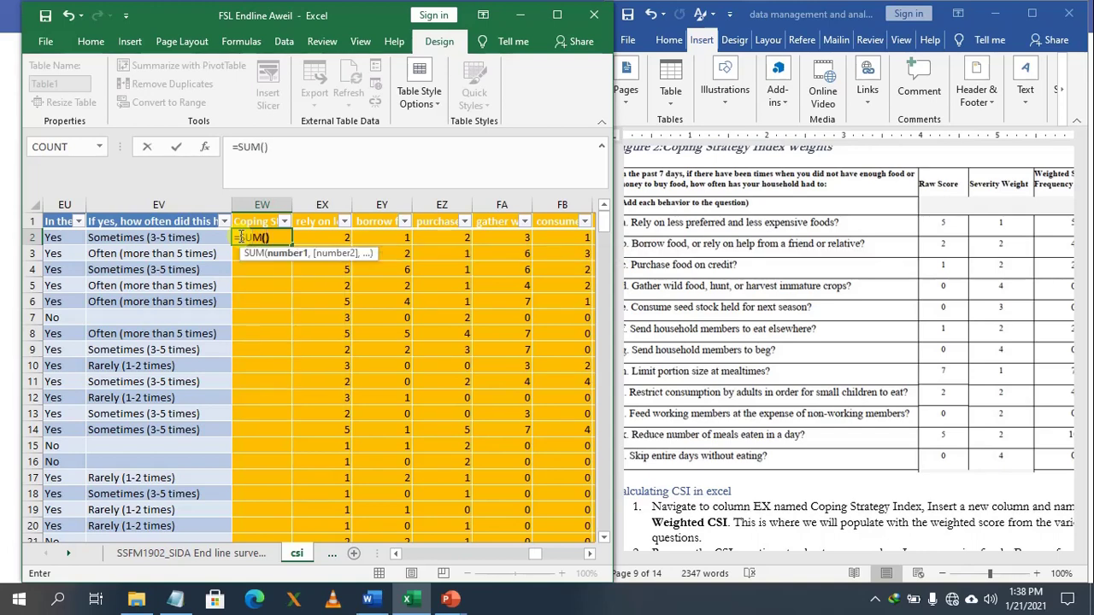
click(265, 148)
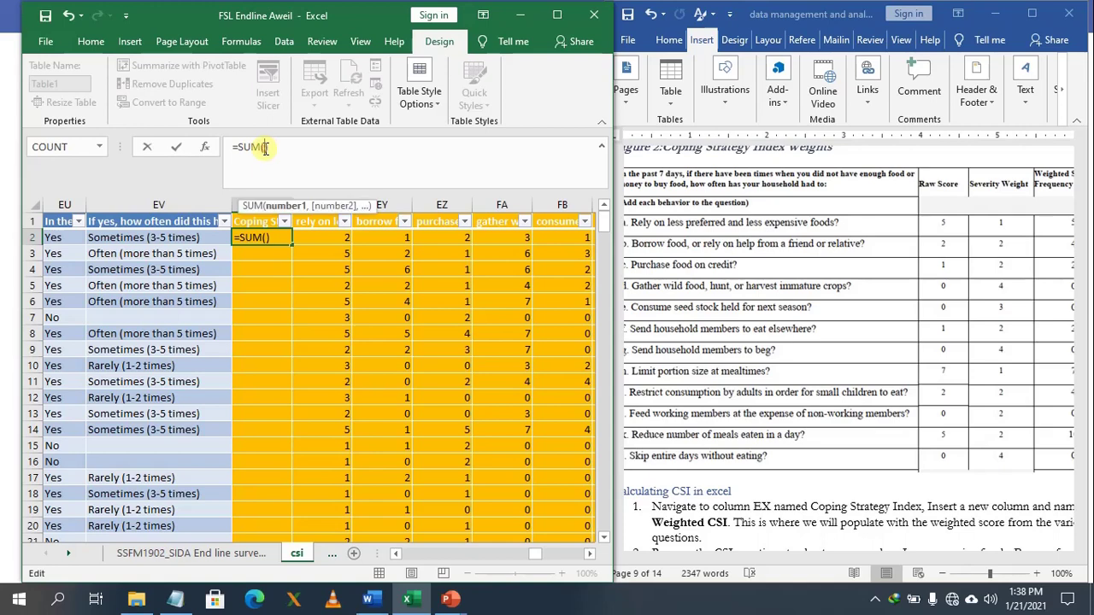
click(342, 236)
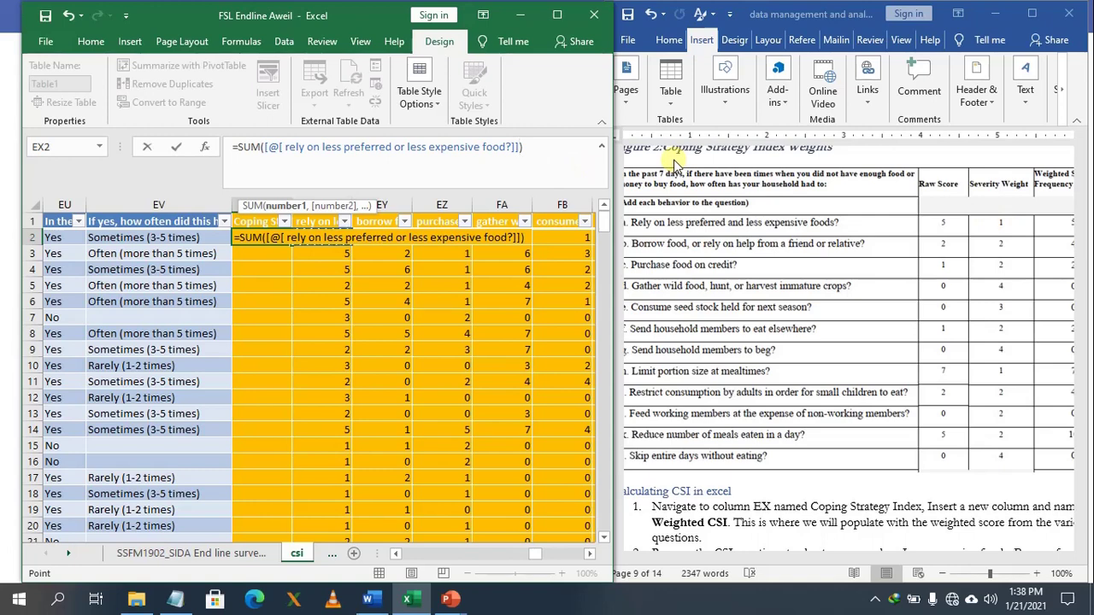
text(*1,)
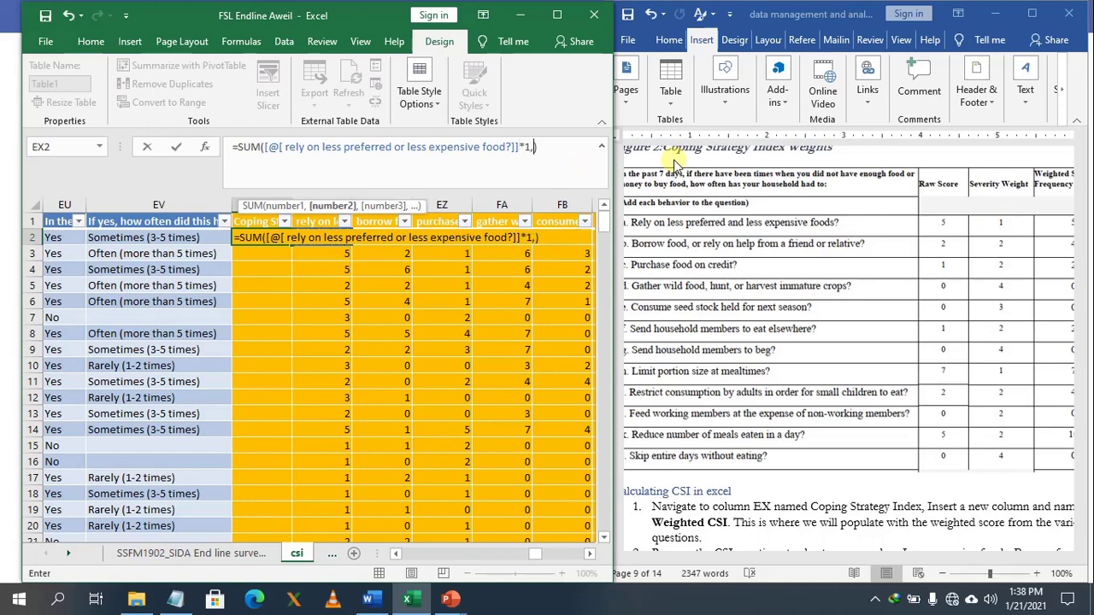
click(372, 237)
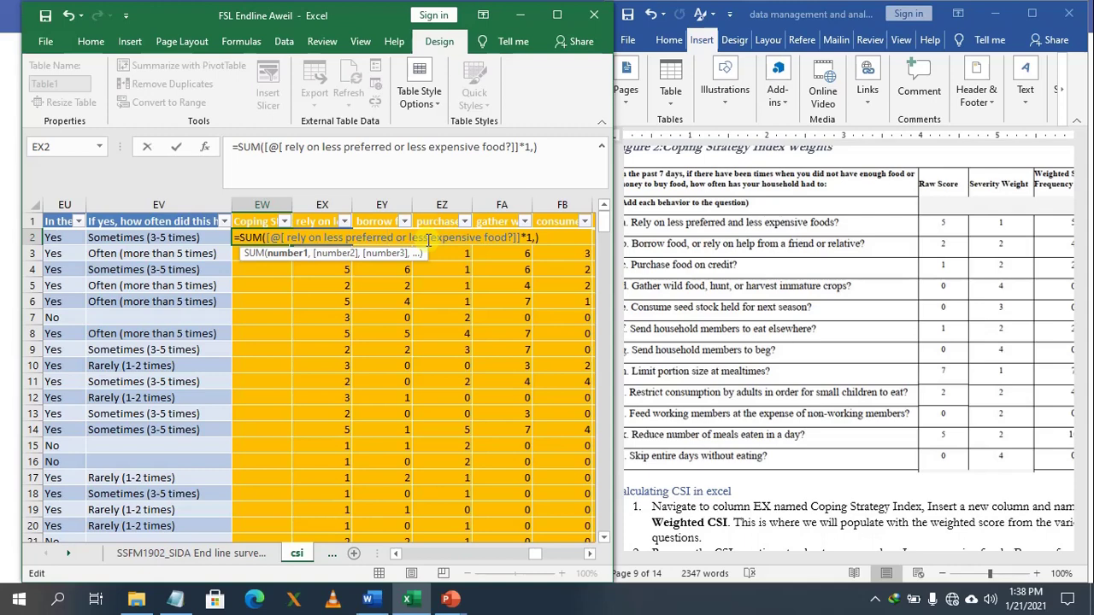
click(530, 147)
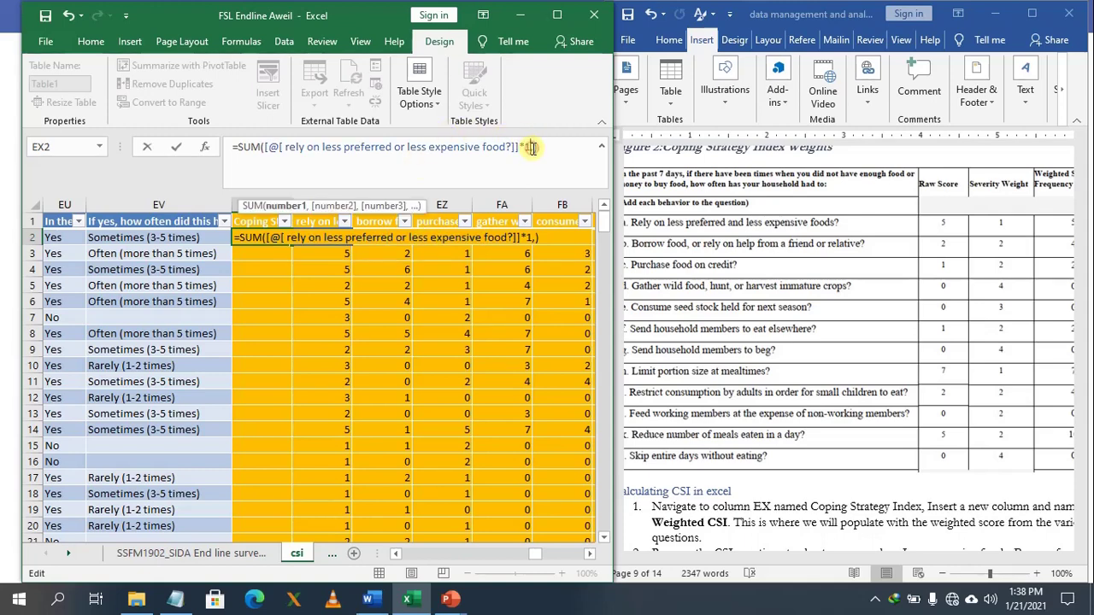
key(BackSpace)
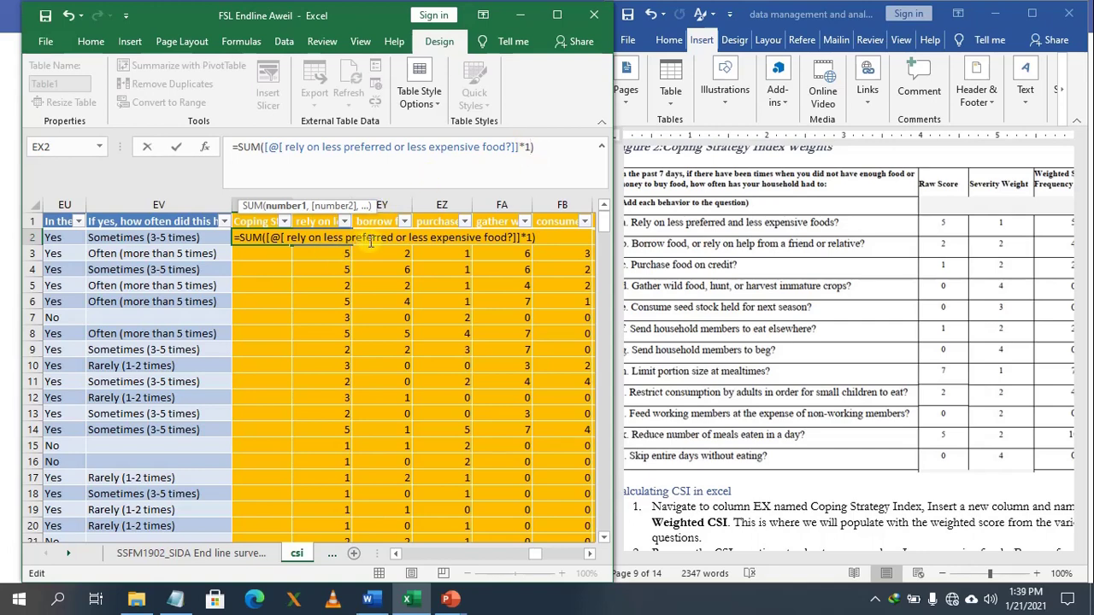
key(Return)
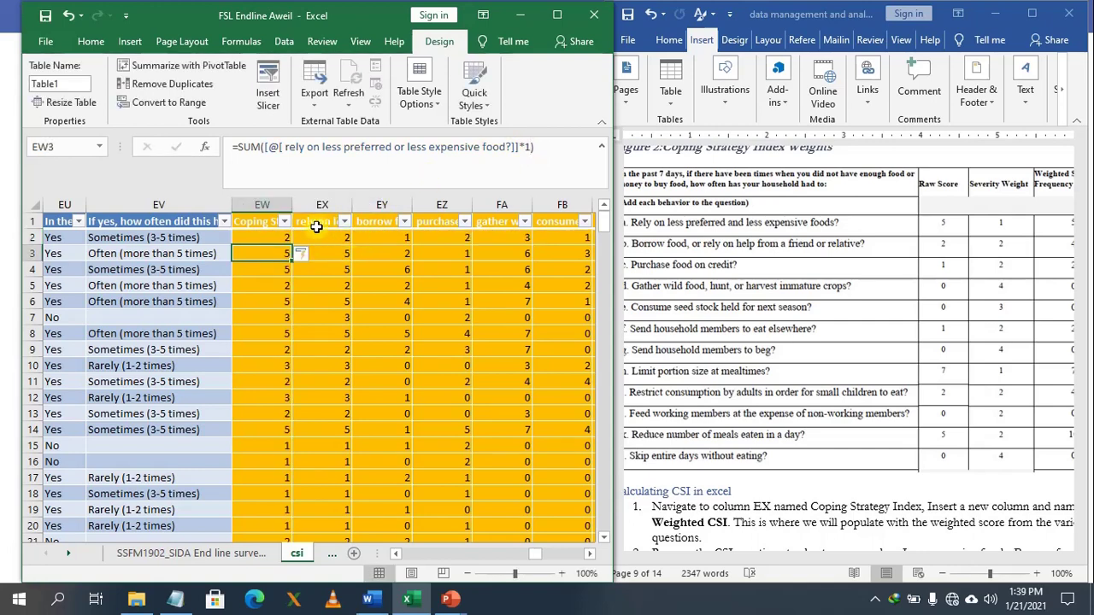
Extend the EW2 formula with the borrow-food and purchase-on-credit terms, each weighted 2
click(275, 235)
click(338, 235)
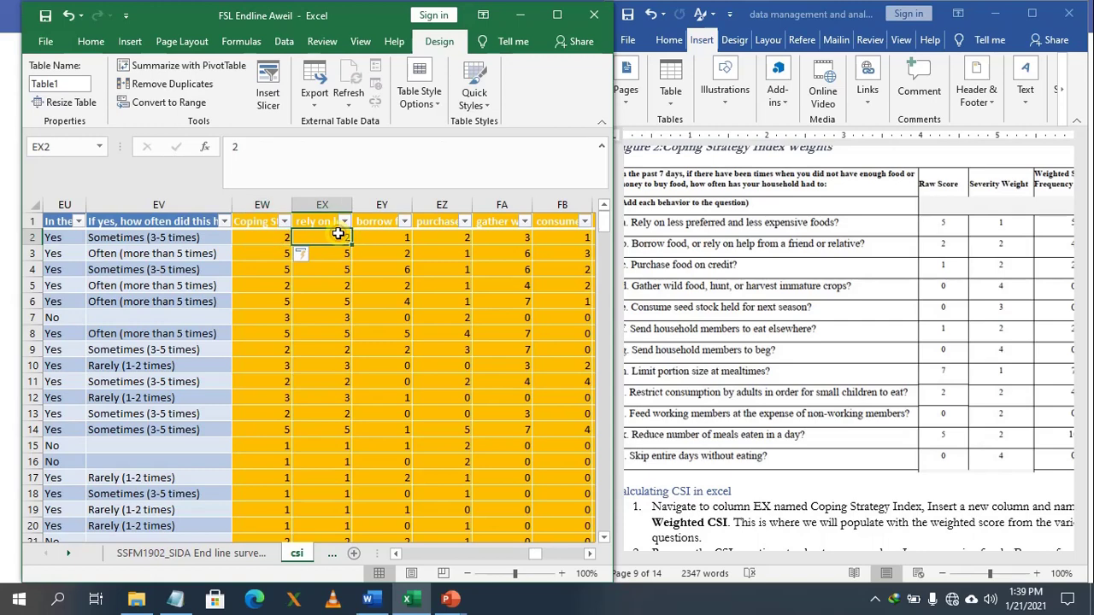
click(274, 237)
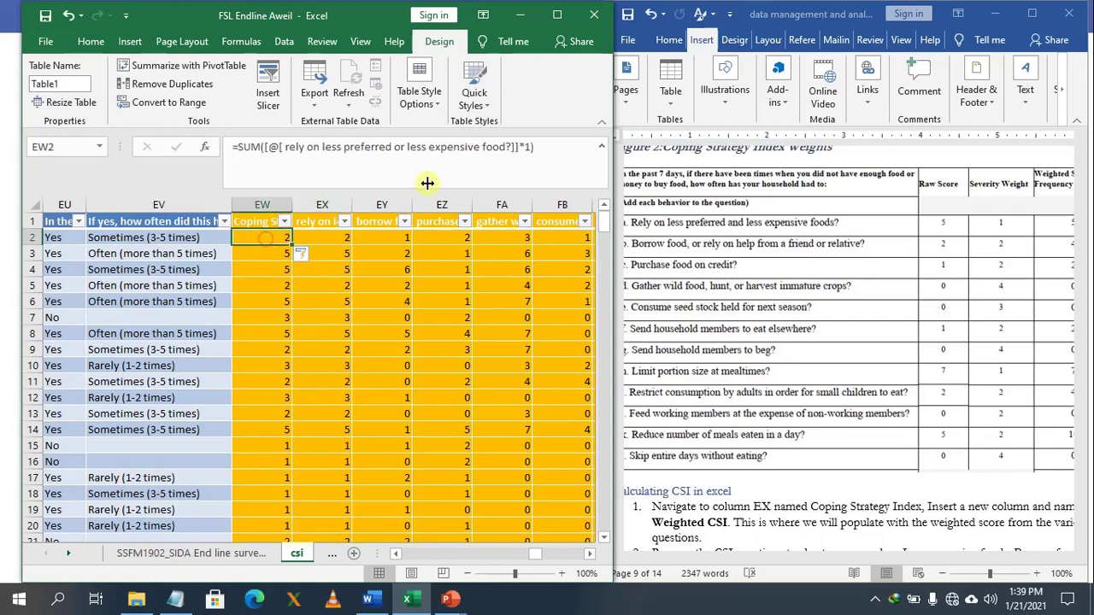
click(530, 146)
text(,)
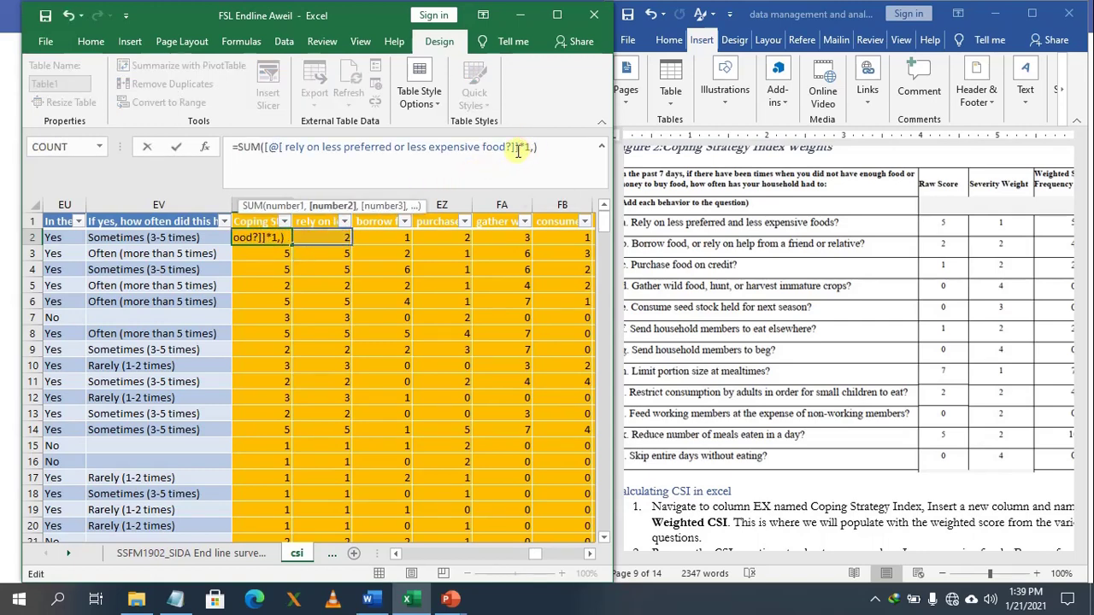
click(386, 236)
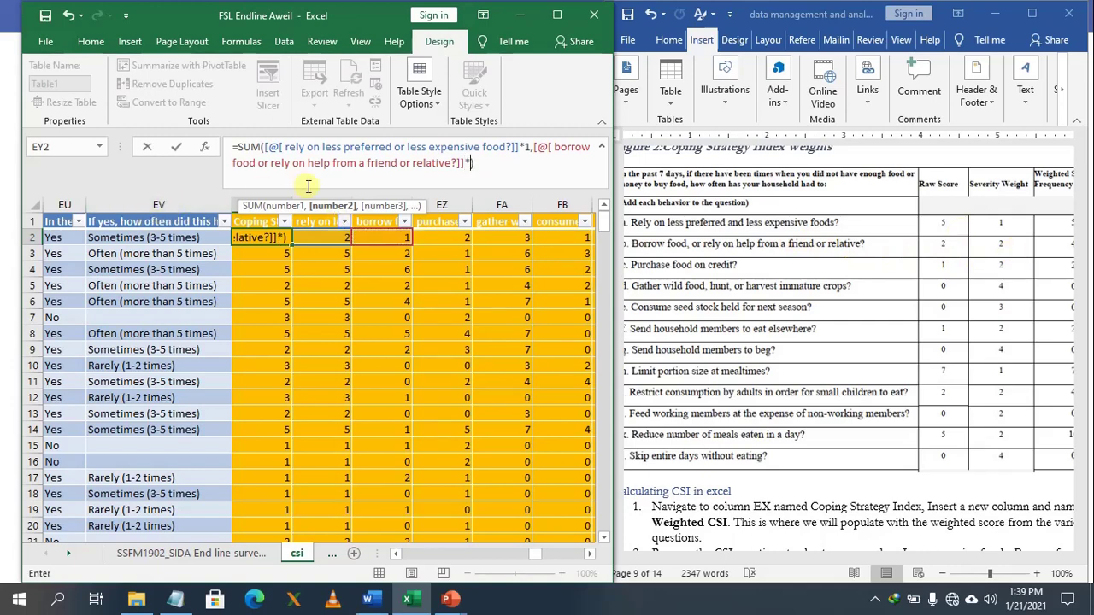
text(,)
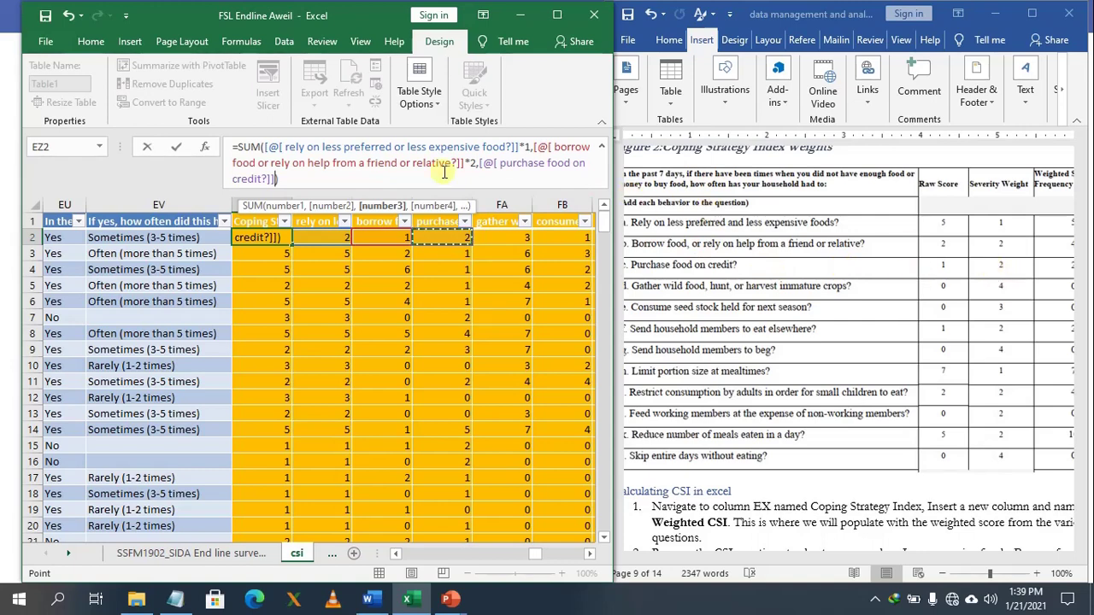
text(*)
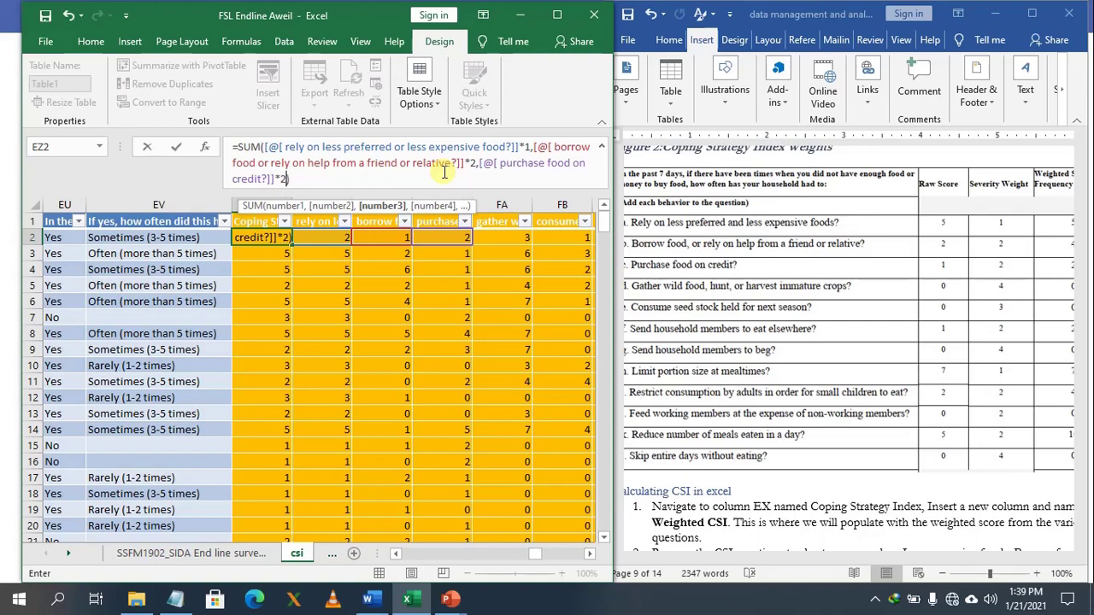
click(487, 236)
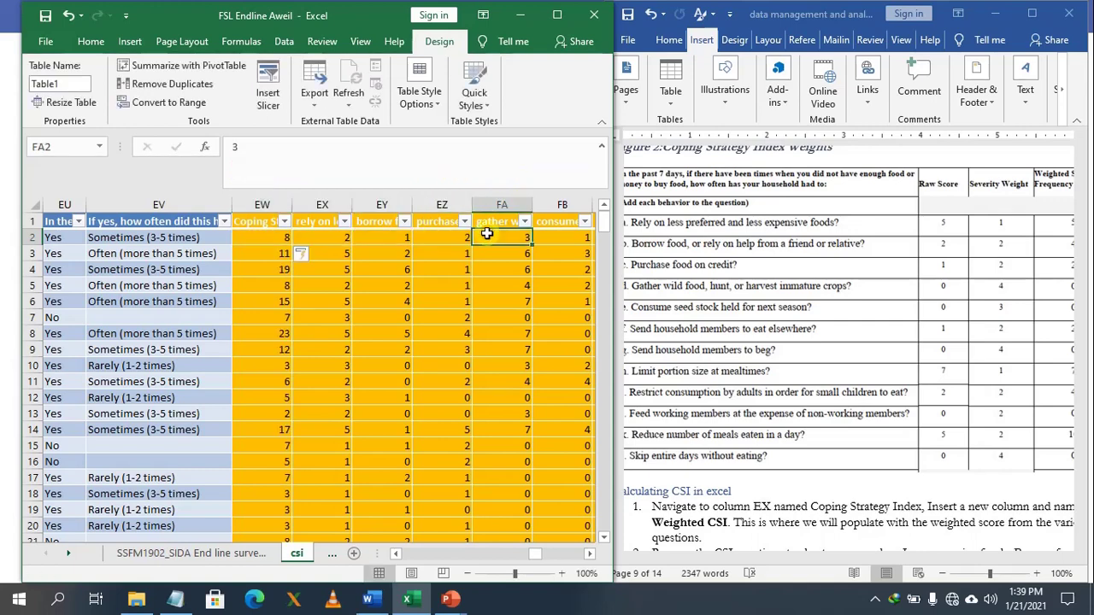
click(254, 235)
Append FA2 ×4, FB2 ×3 and FC2 ×2 (wild food, seed stocks, eating elsewhere) to the formula
click(285, 180)
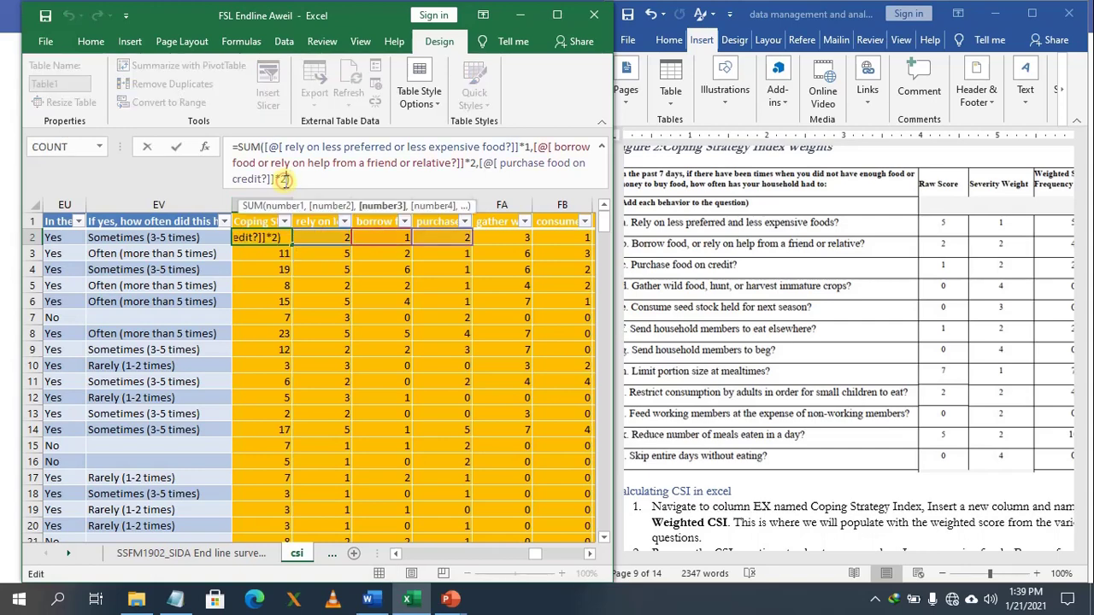
text(,)
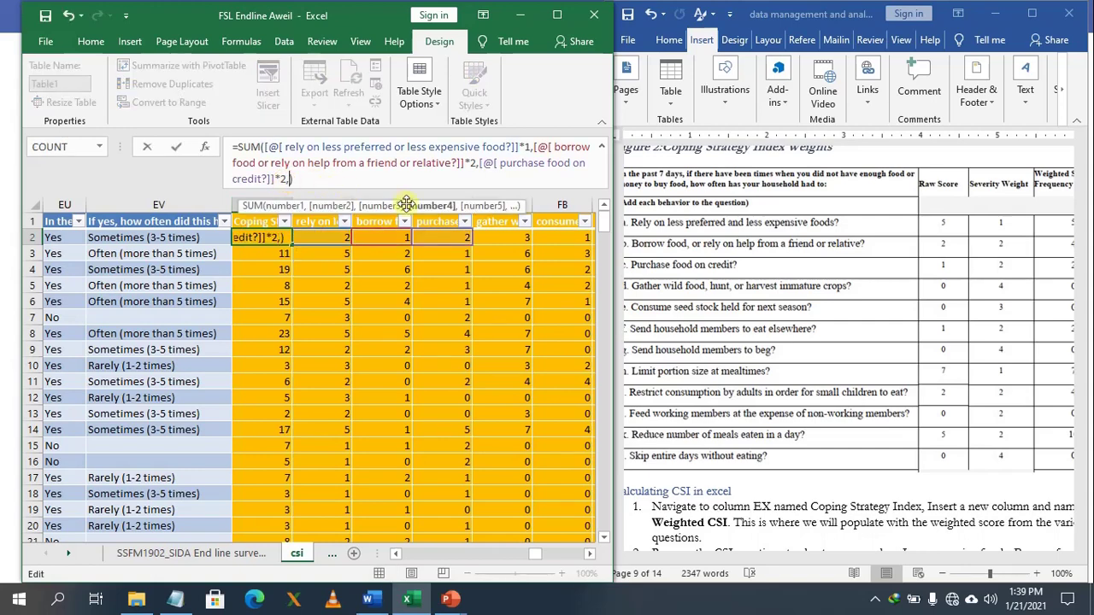
click(494, 239)
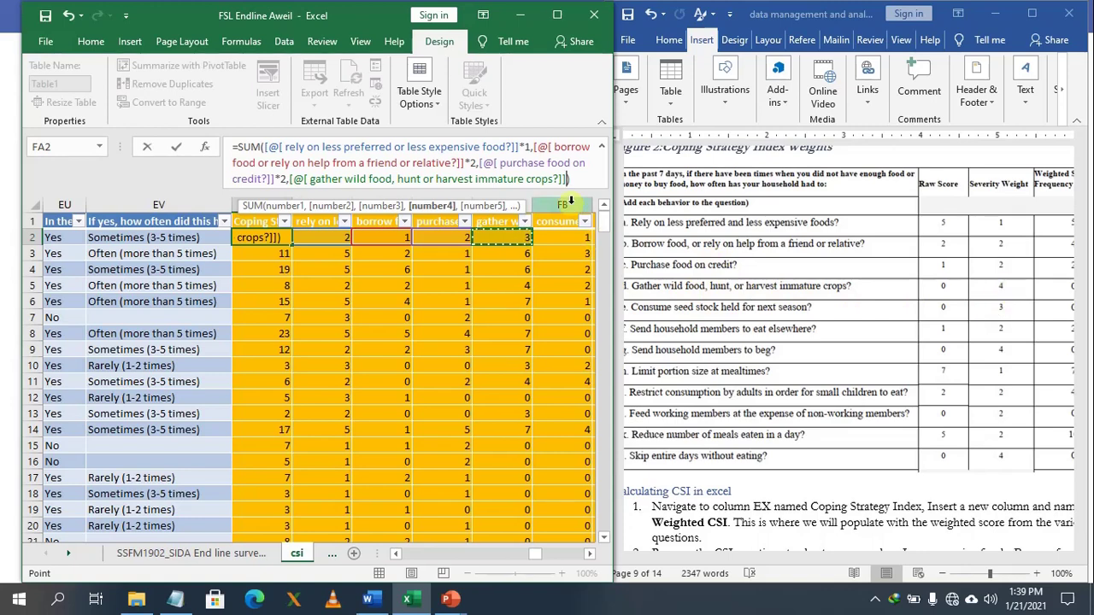
text(*)
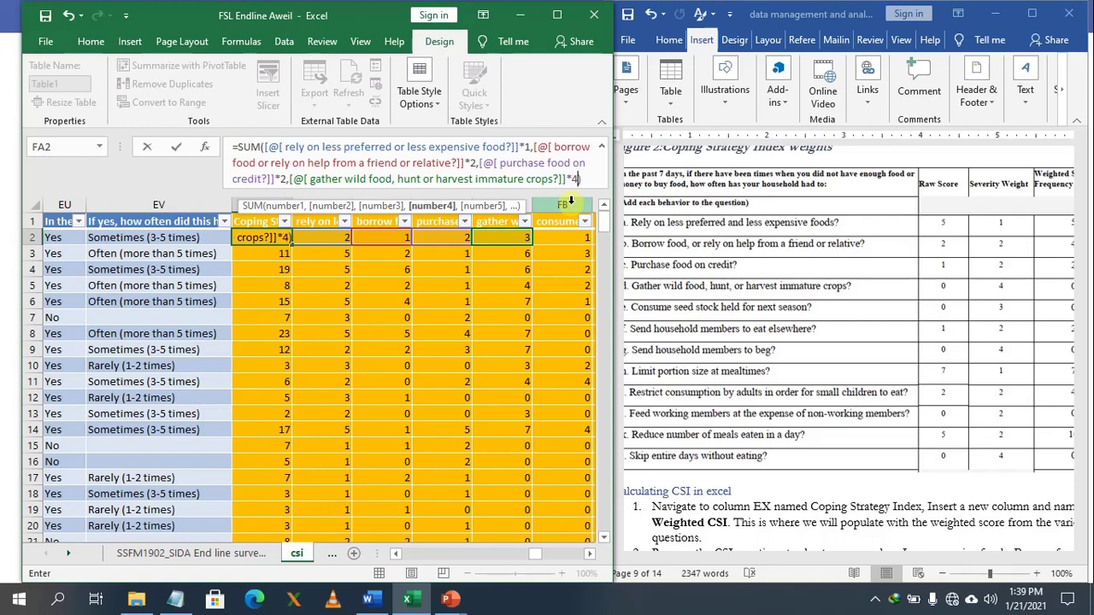
text(4,)
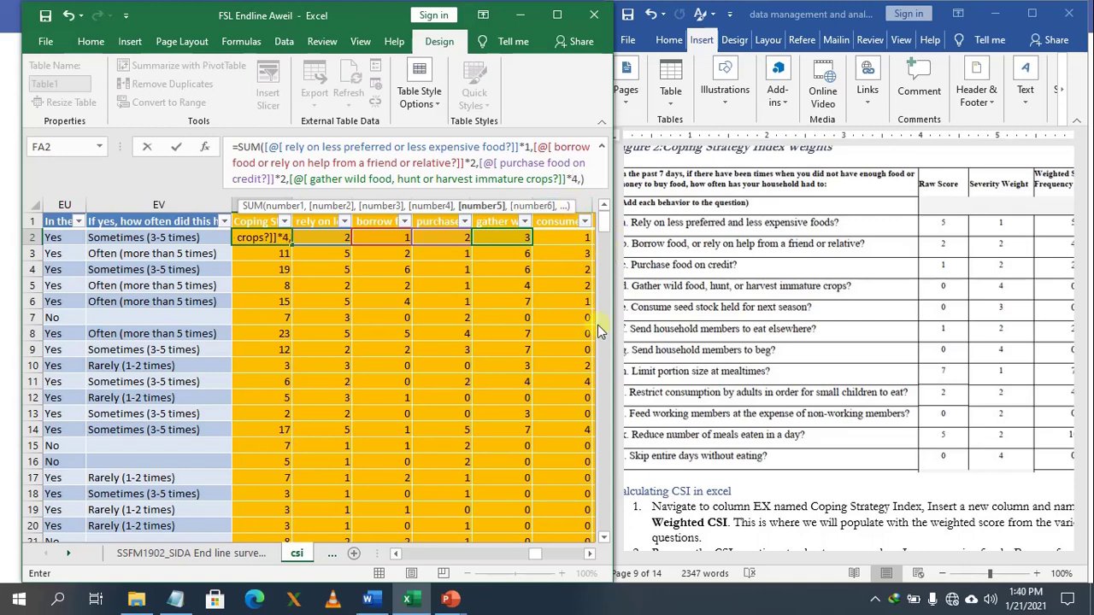
click(588, 555)
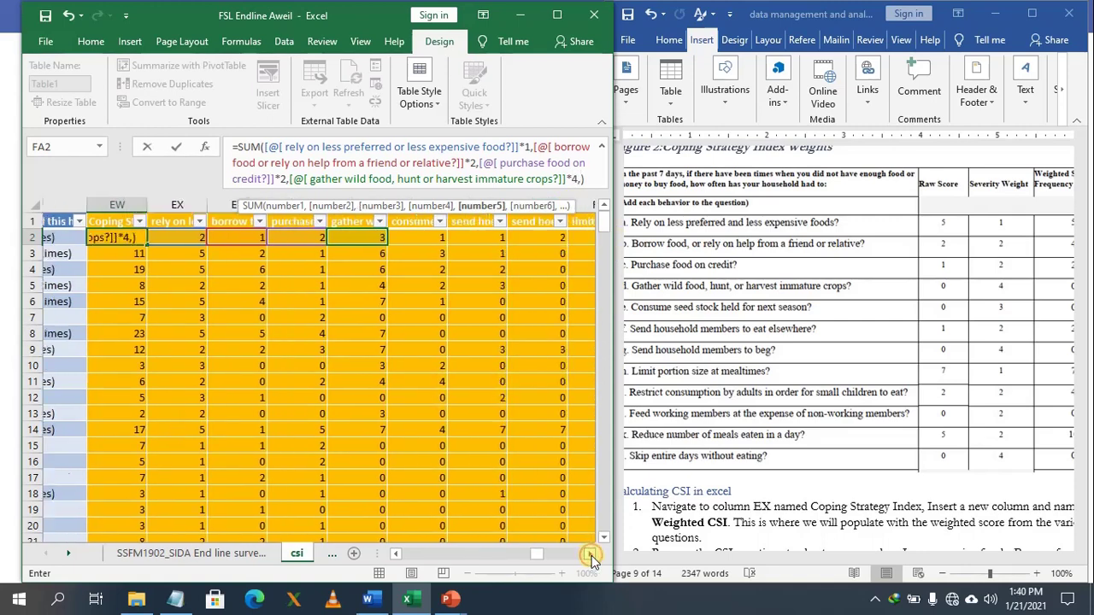
click(301, 235)
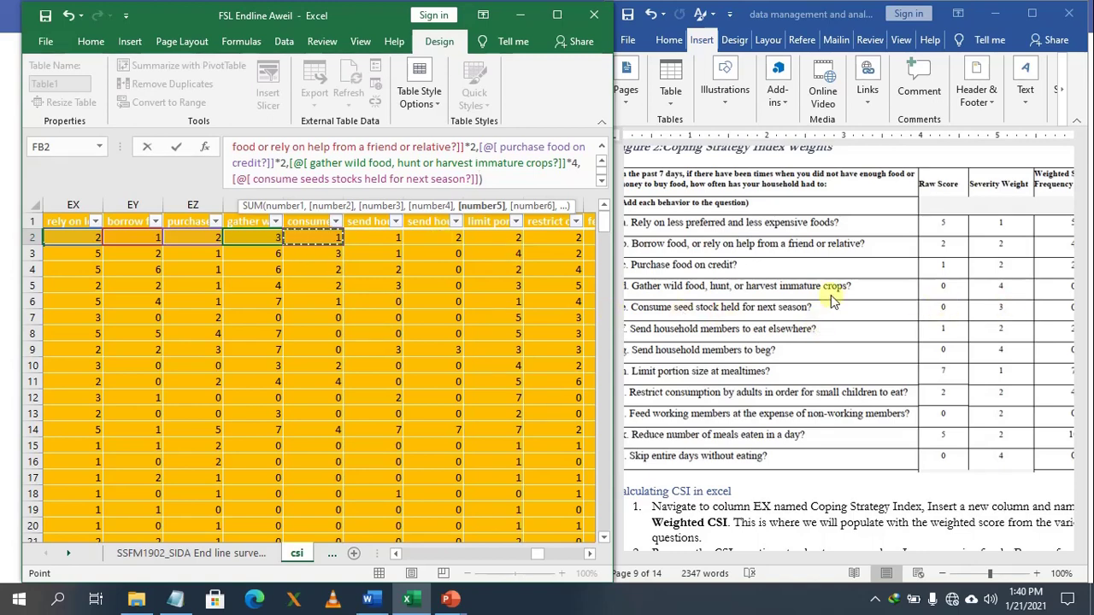
text(*3,)
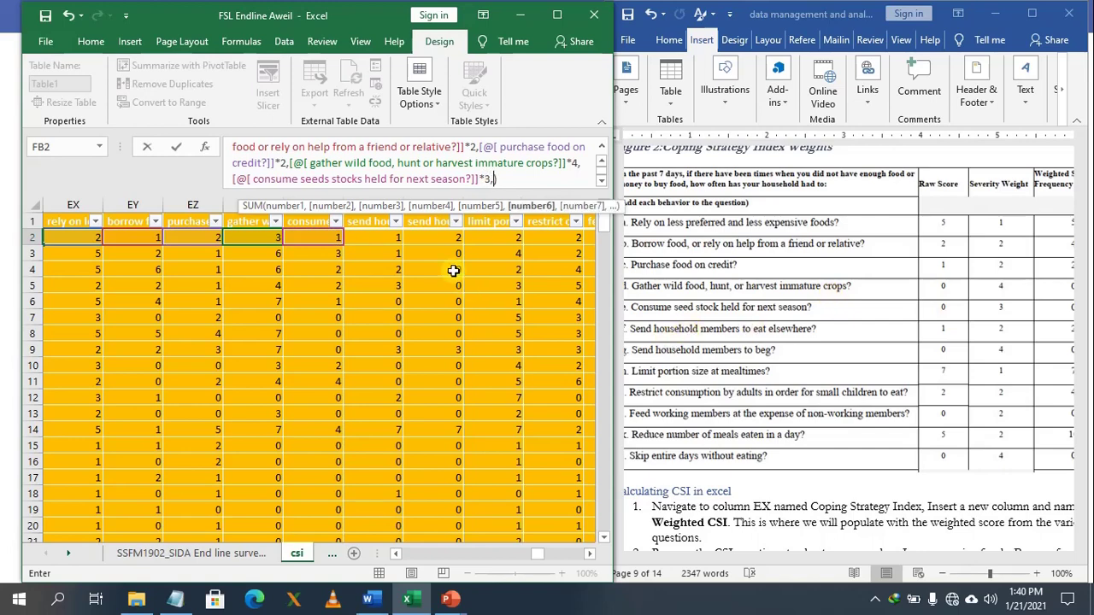
click(362, 240)
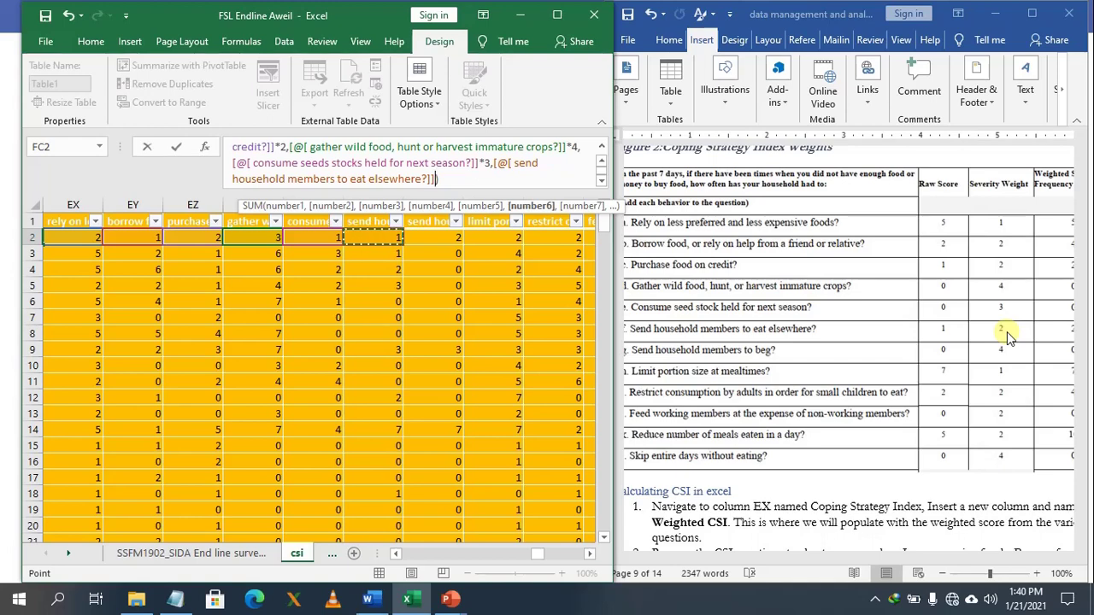
text(*)
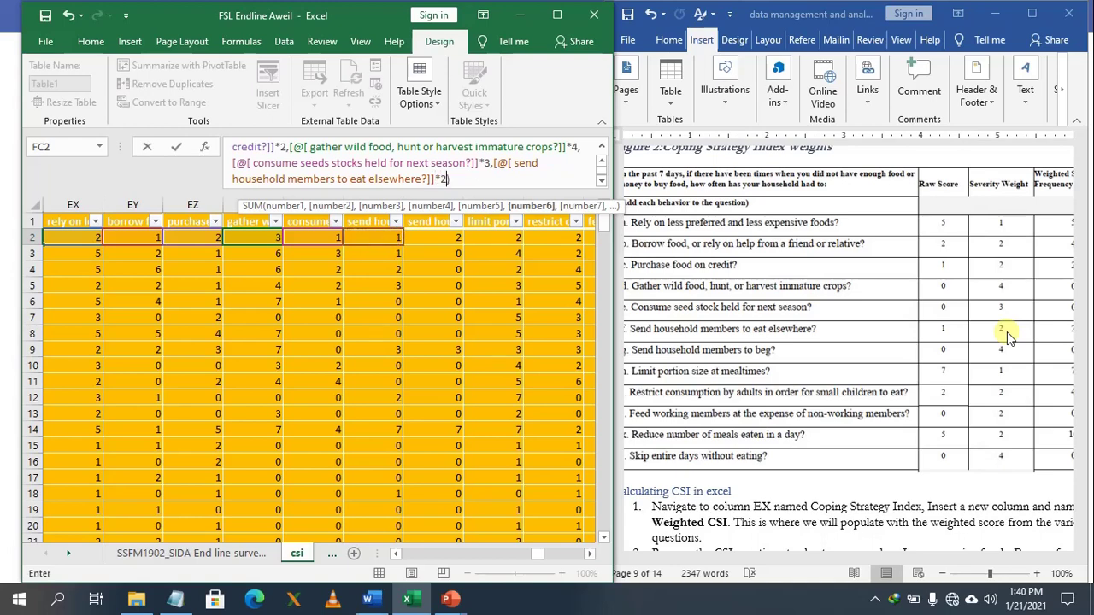
text(2,)
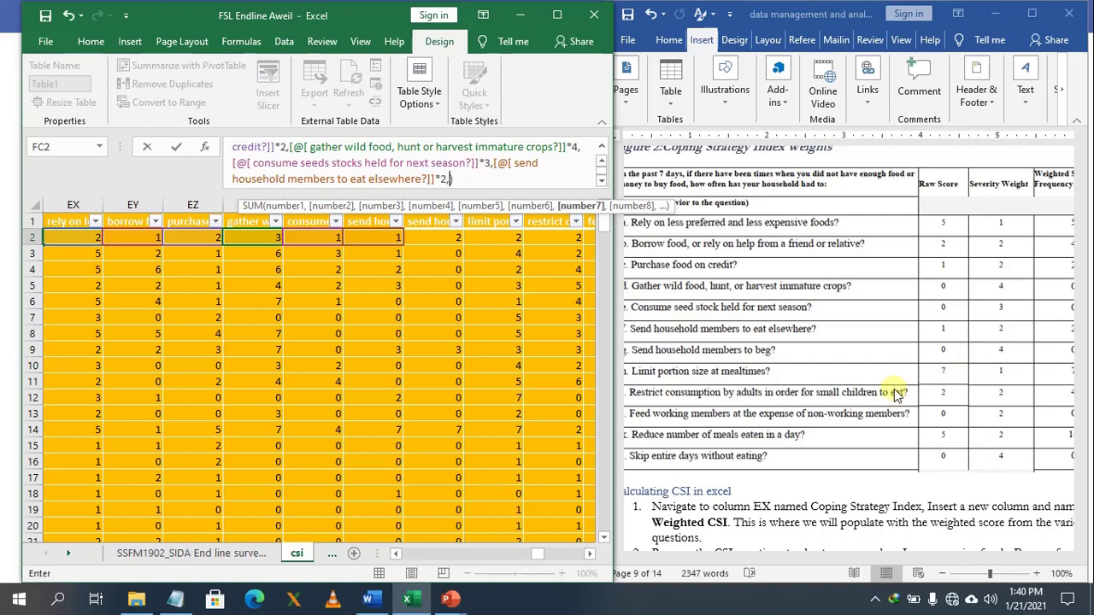
Append FD2 ×4, FE2 ×1 and FF2 ×2 (begging, portion size, adult consumption) to the formula
click(418, 239)
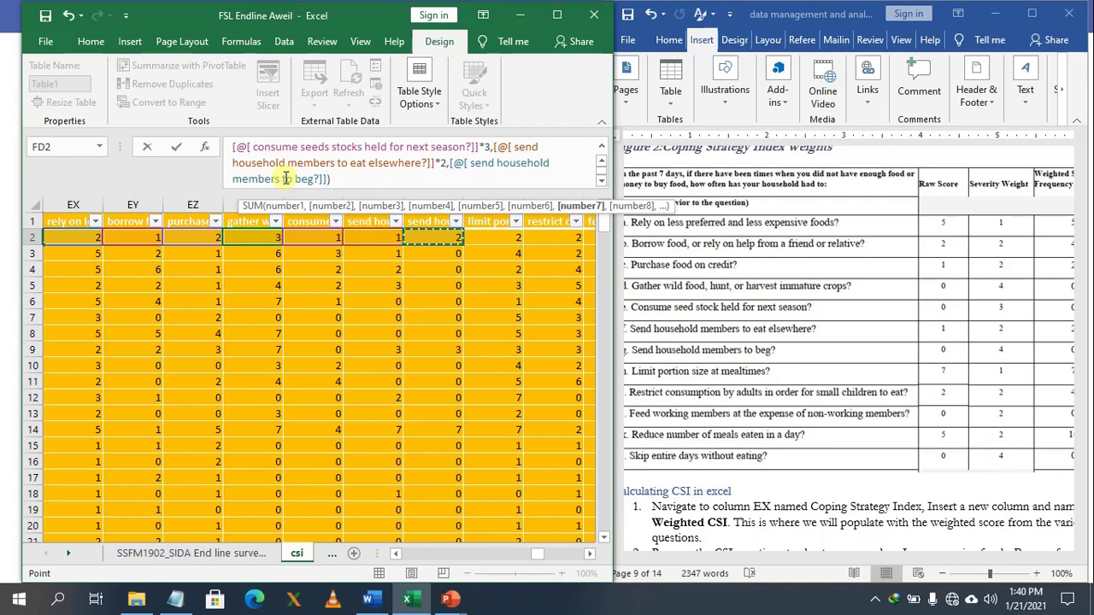
text(*4,)
click(499, 240)
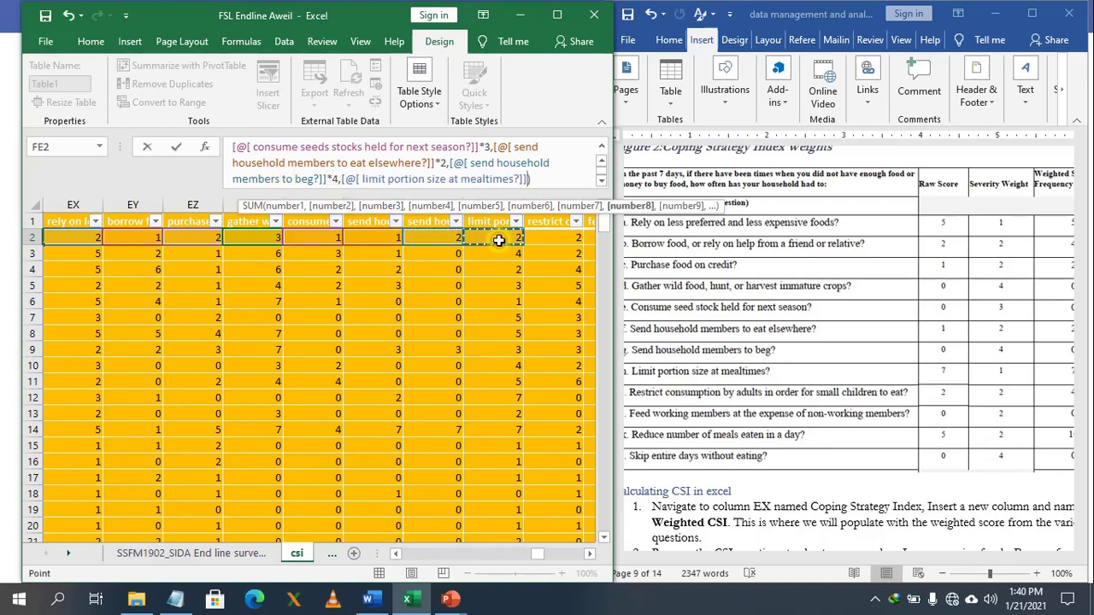
text())
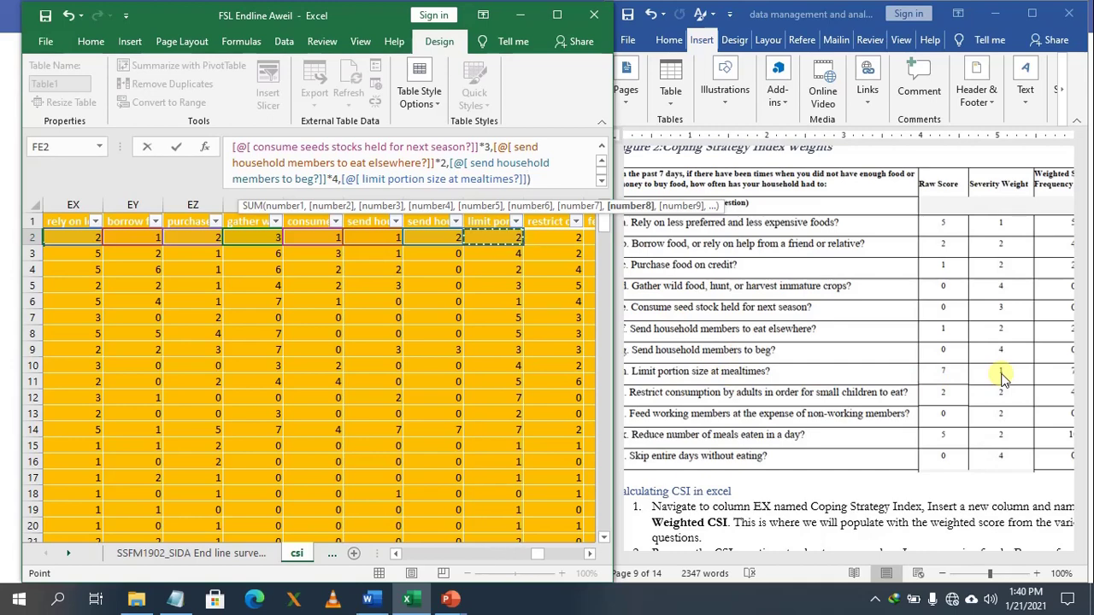
text(*1,)
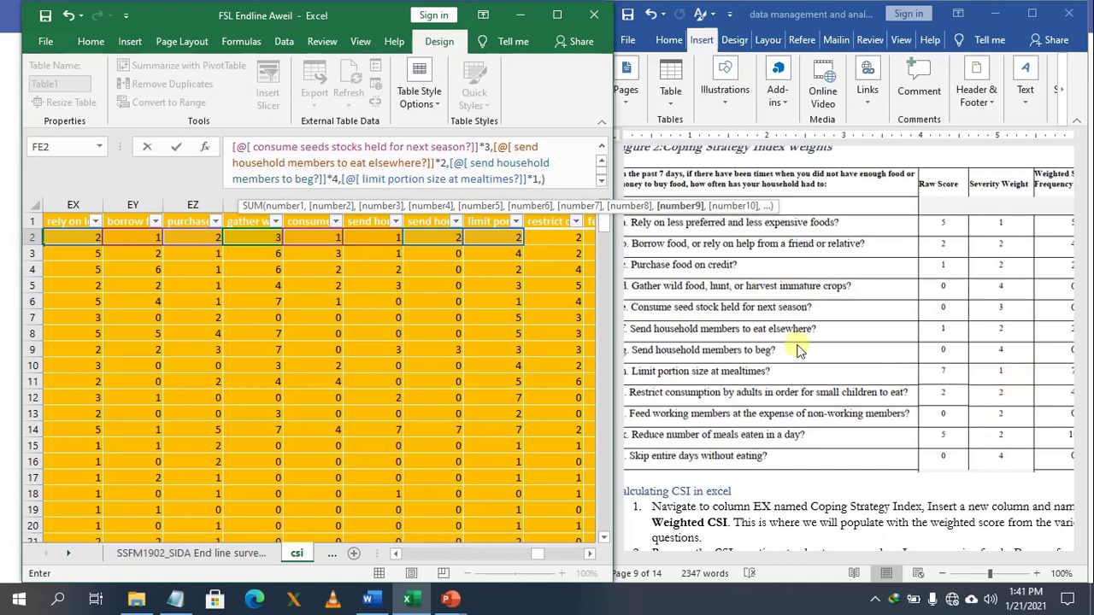
click(551, 239)
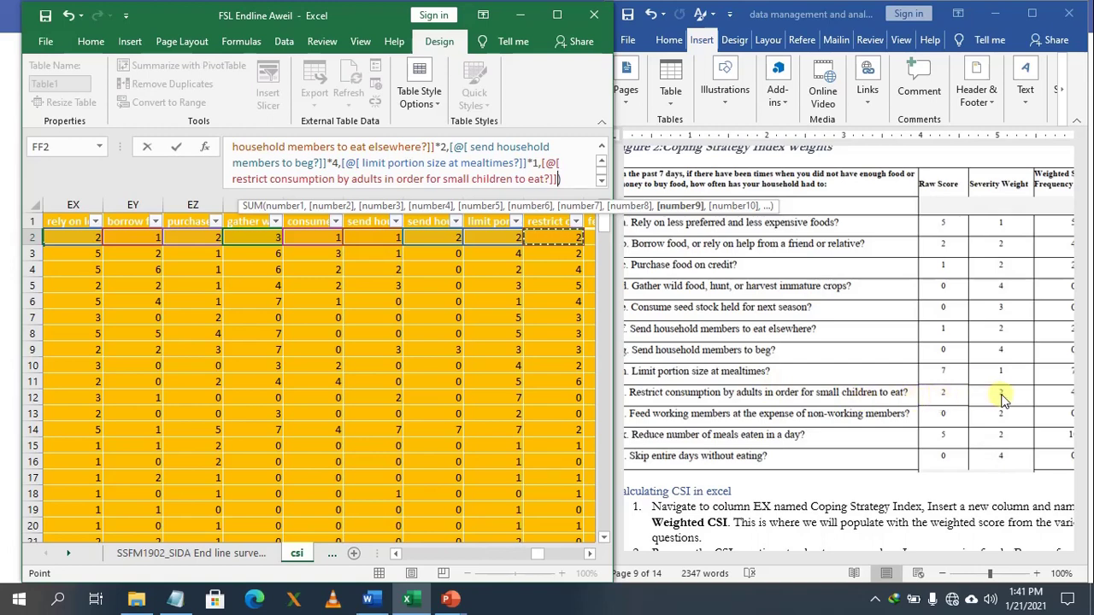
text(*)
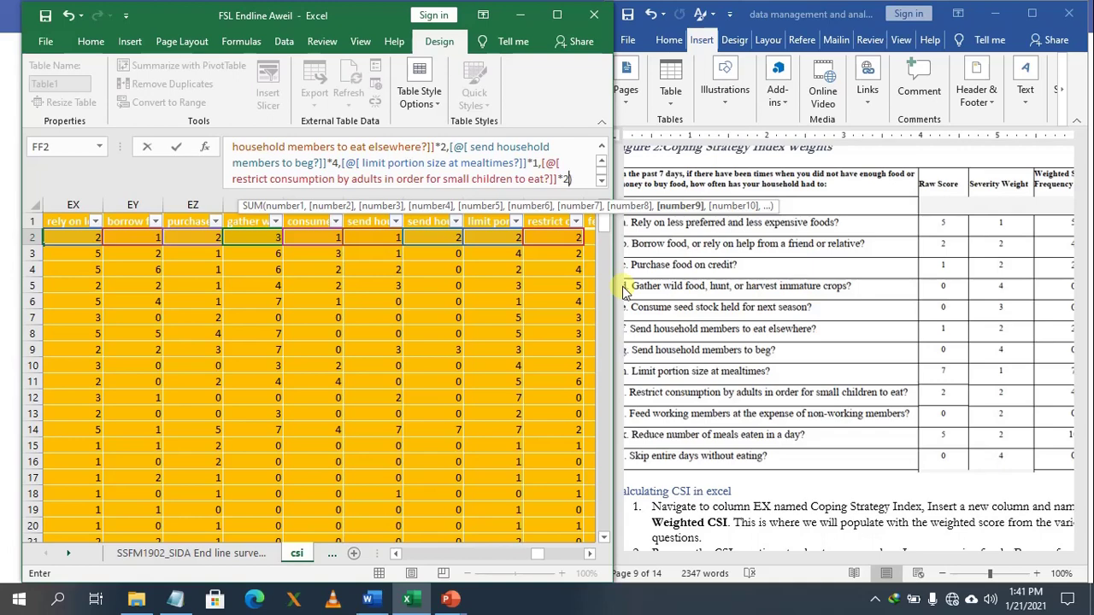
text(2,)
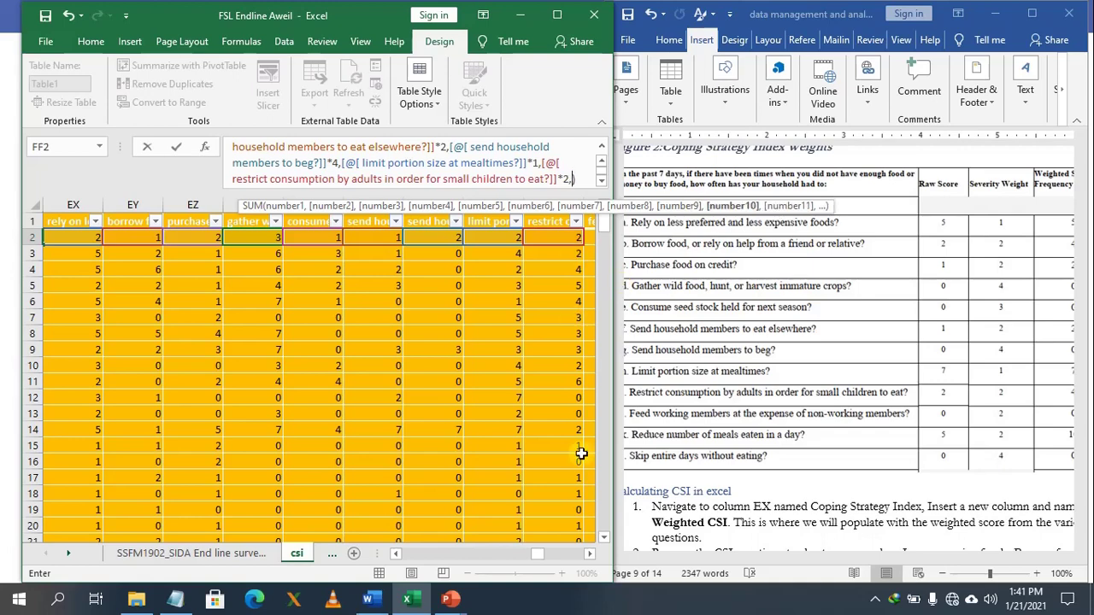
click(589, 554)
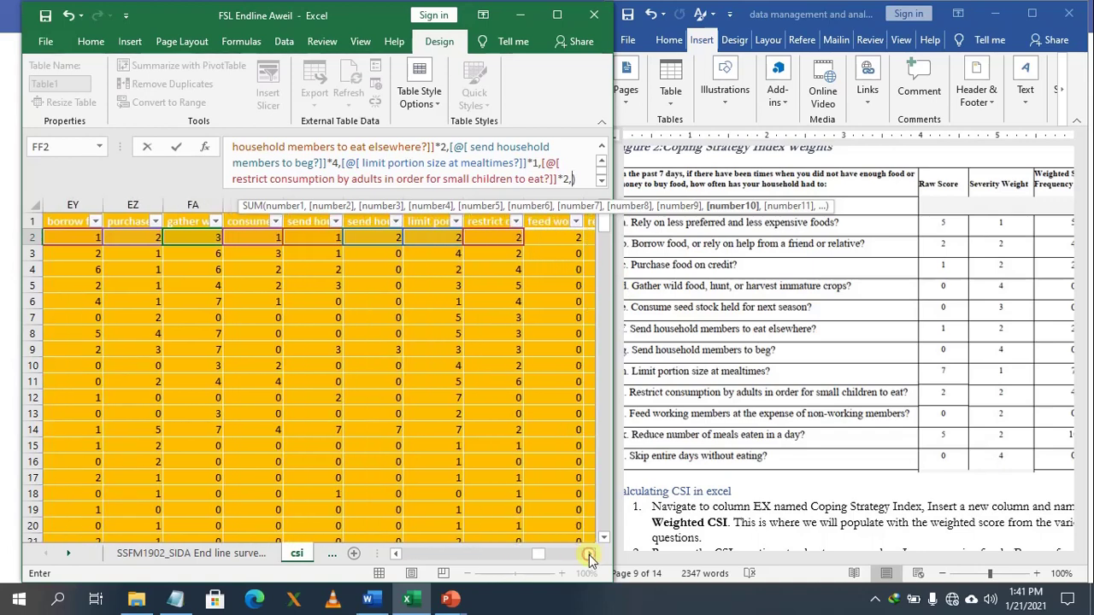
click(588, 555)
click(588, 555)
click(589, 554)
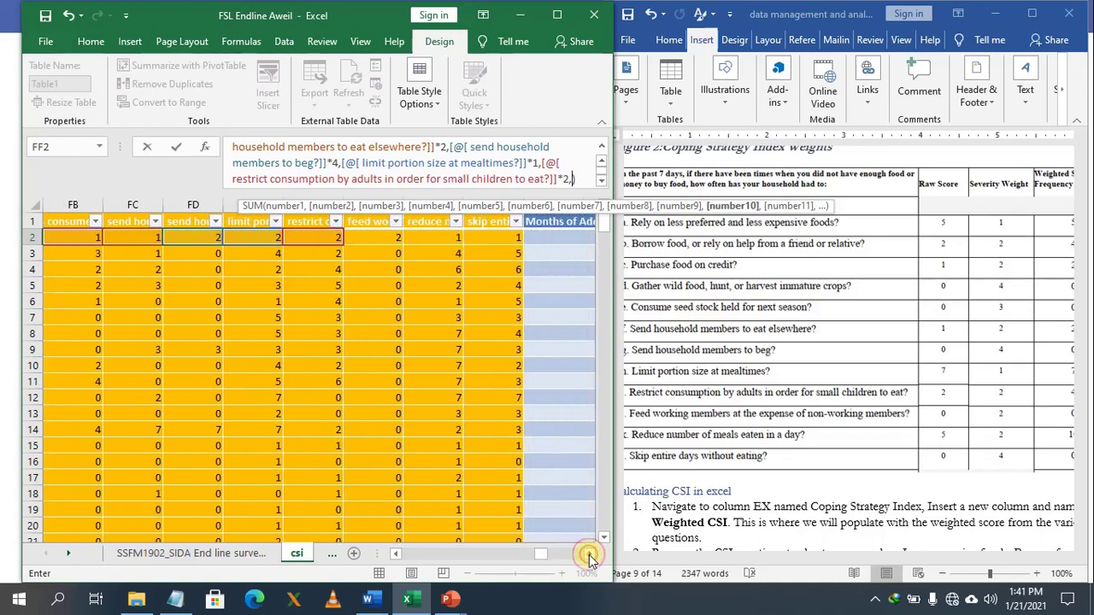
Append FG2 ×2, FH2 ×2 and FI2 ×4 and commit, filling scores like 49 down the column
click(368, 240)
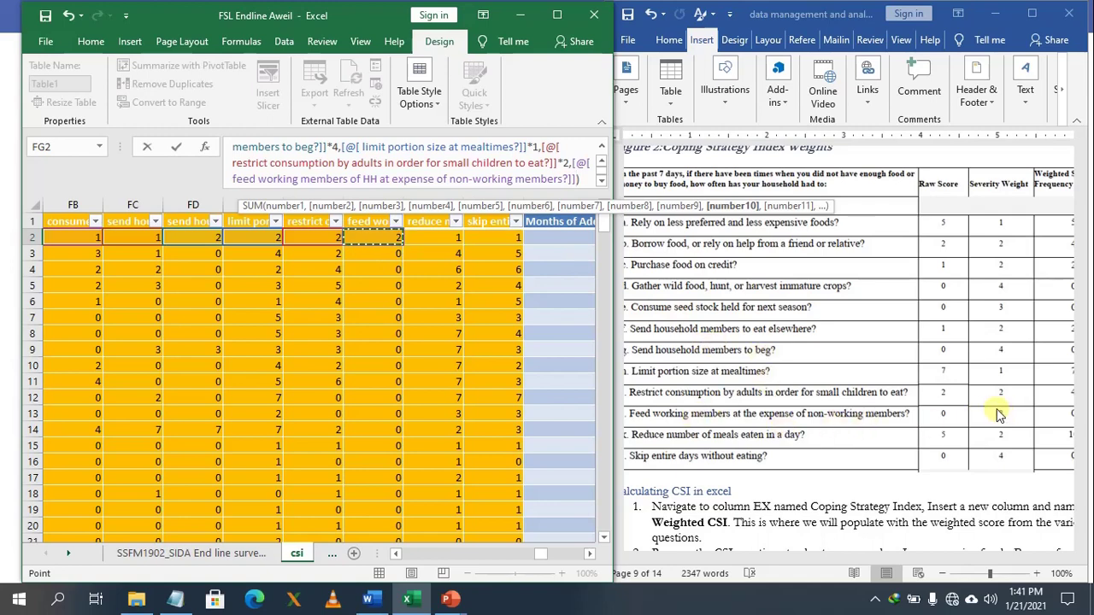
text(*2,)
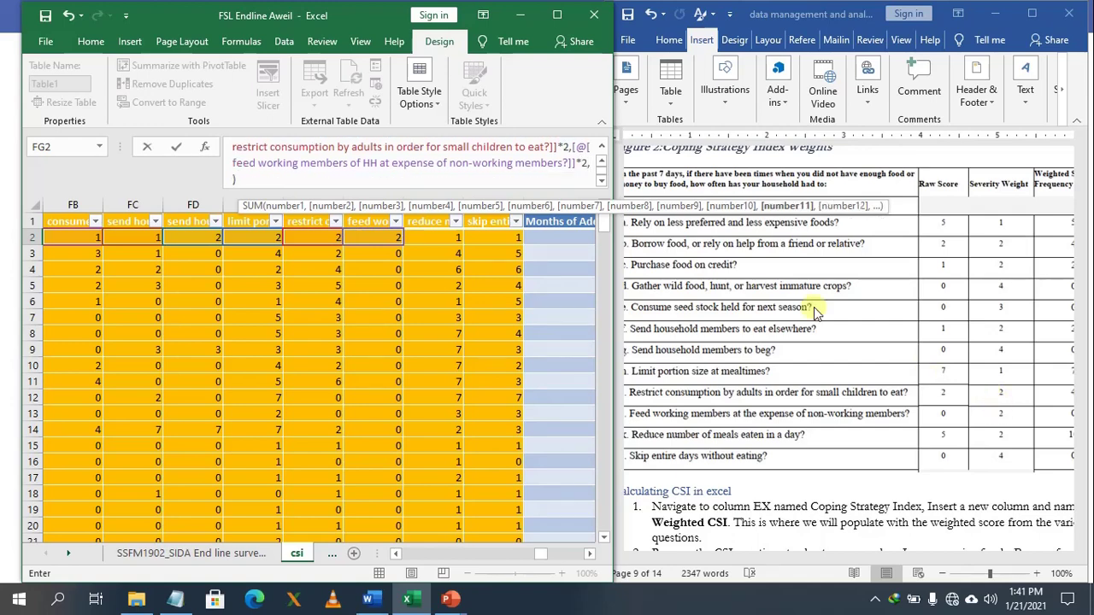
click(446, 239)
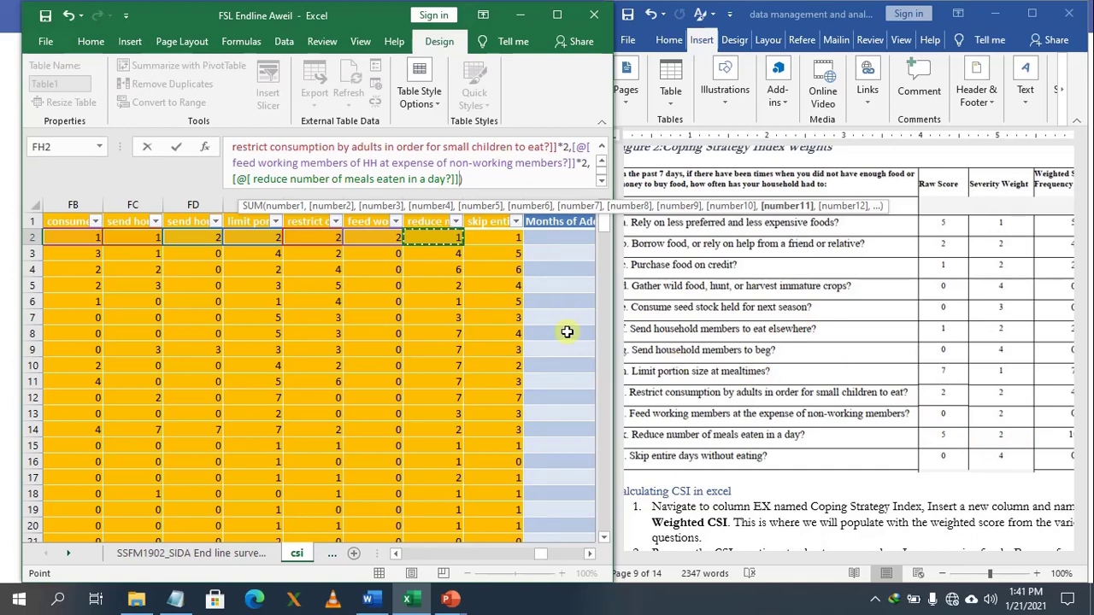
text(*2,)
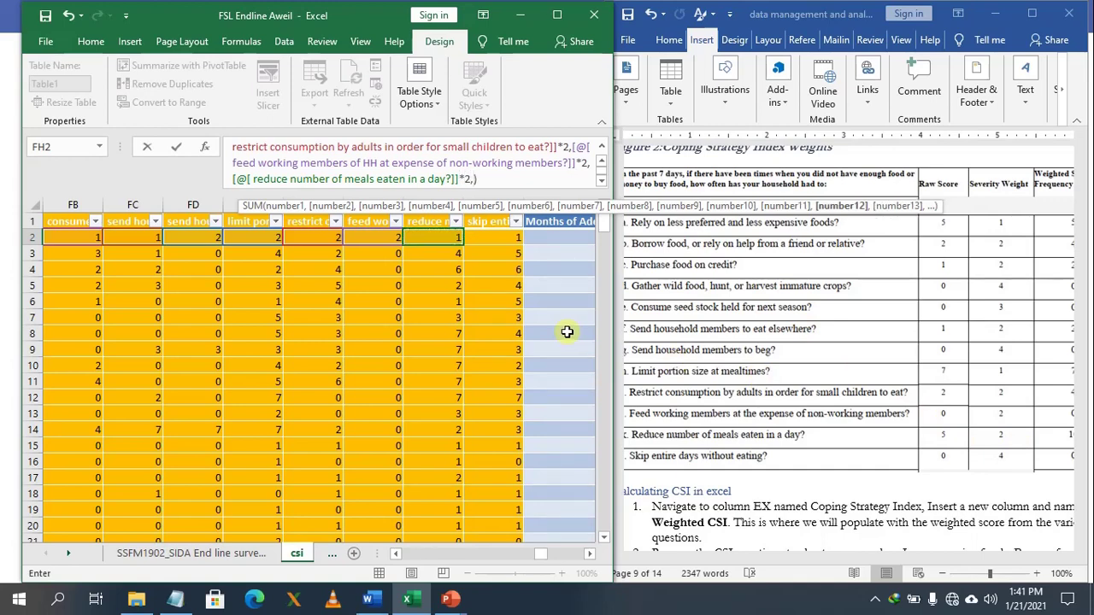
click(487, 238)
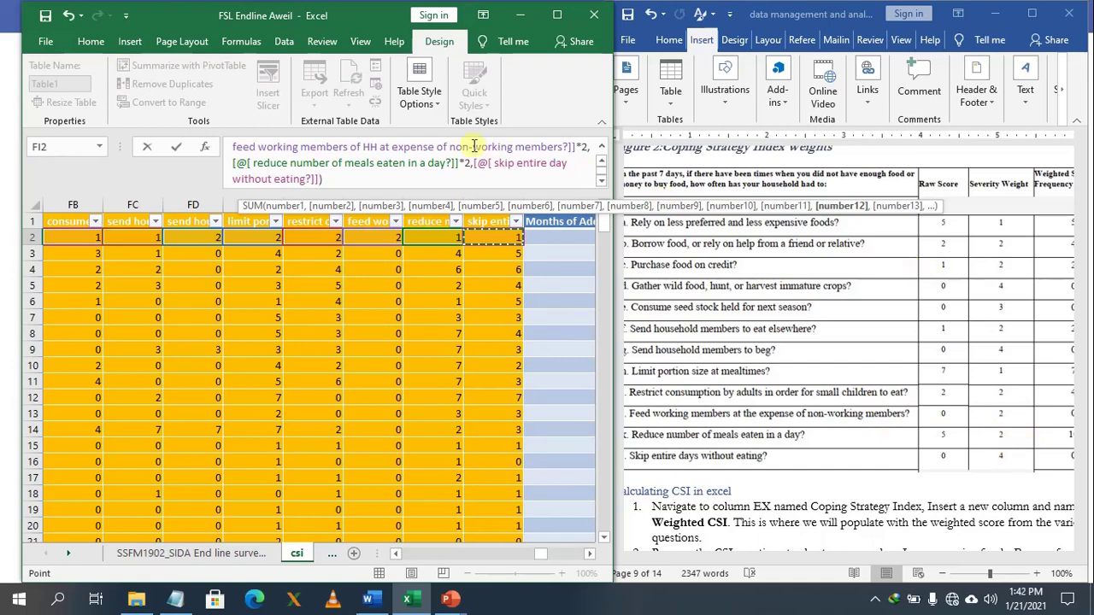
text(*)
key(Return)
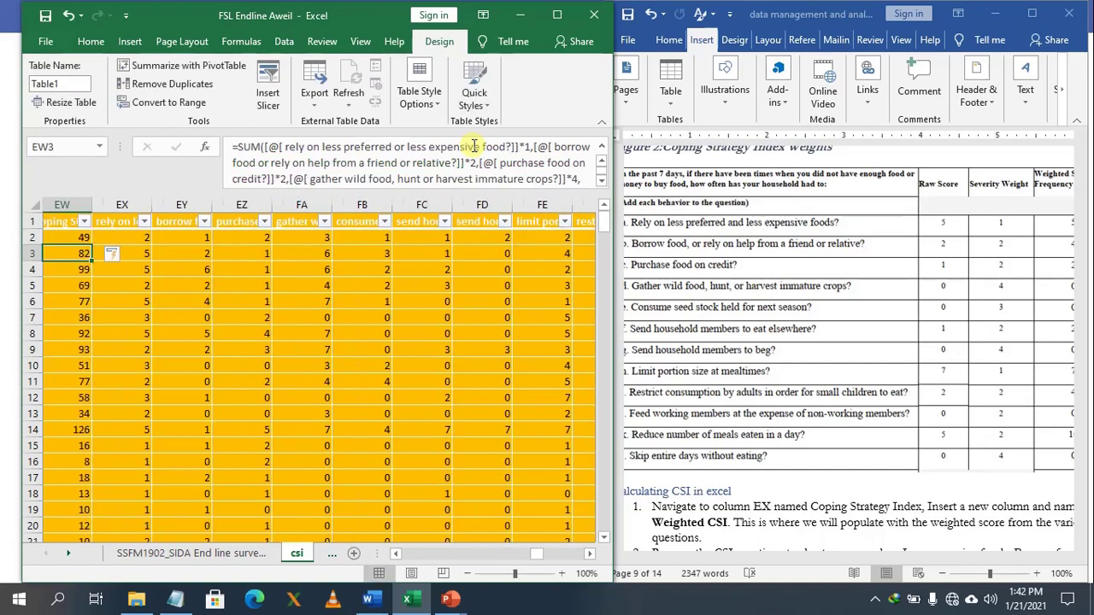
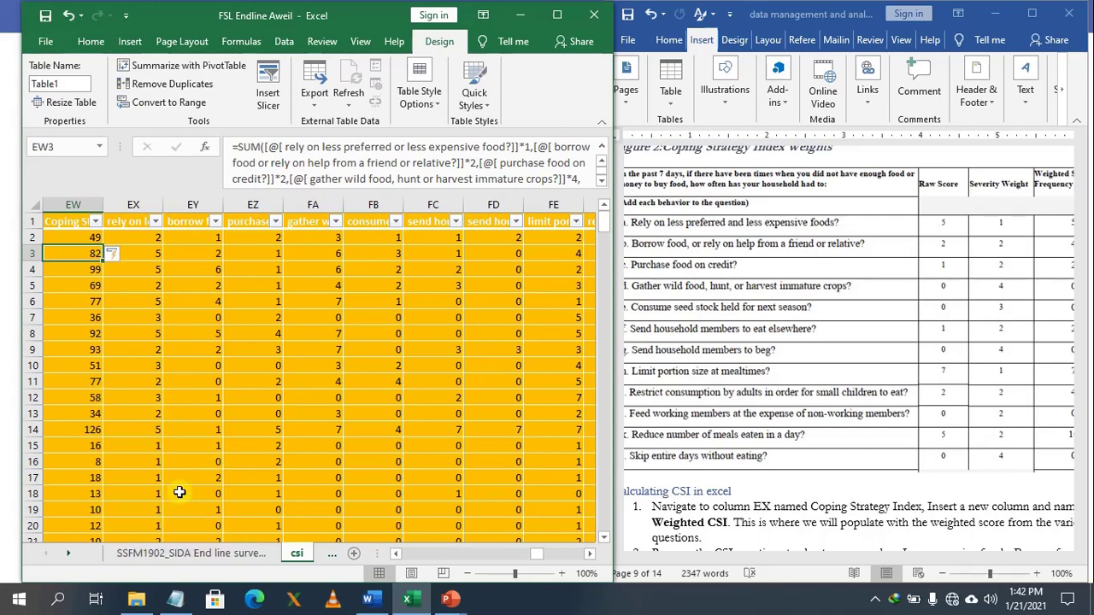
Insert a new column at EX in the csi table and rename its header from Column1 to CSI TRESHOLD
click(124, 206)
right_click(124, 206)
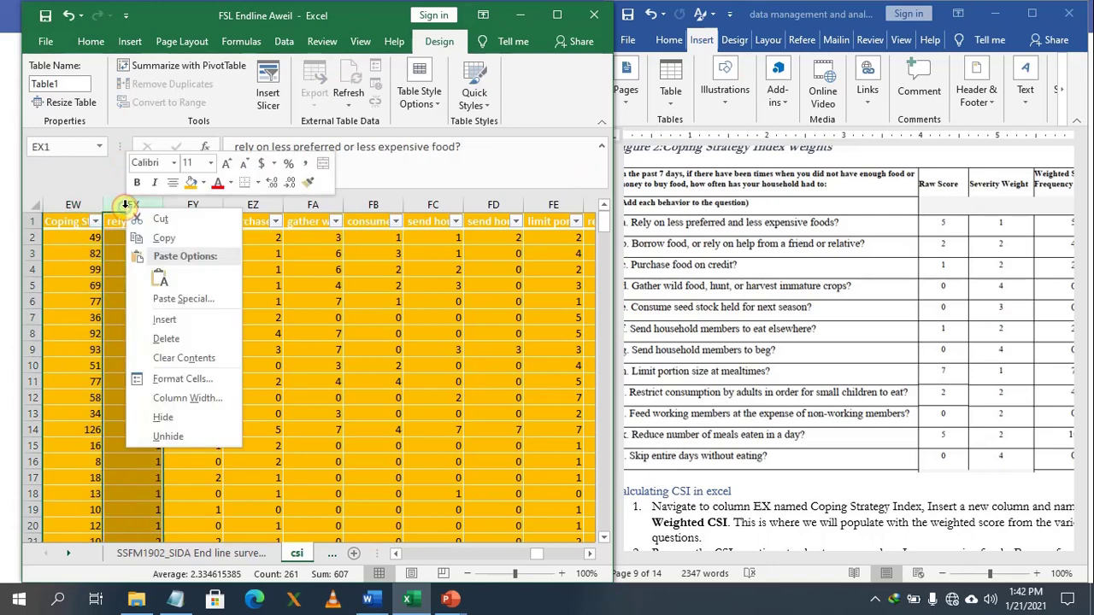
click(162, 322)
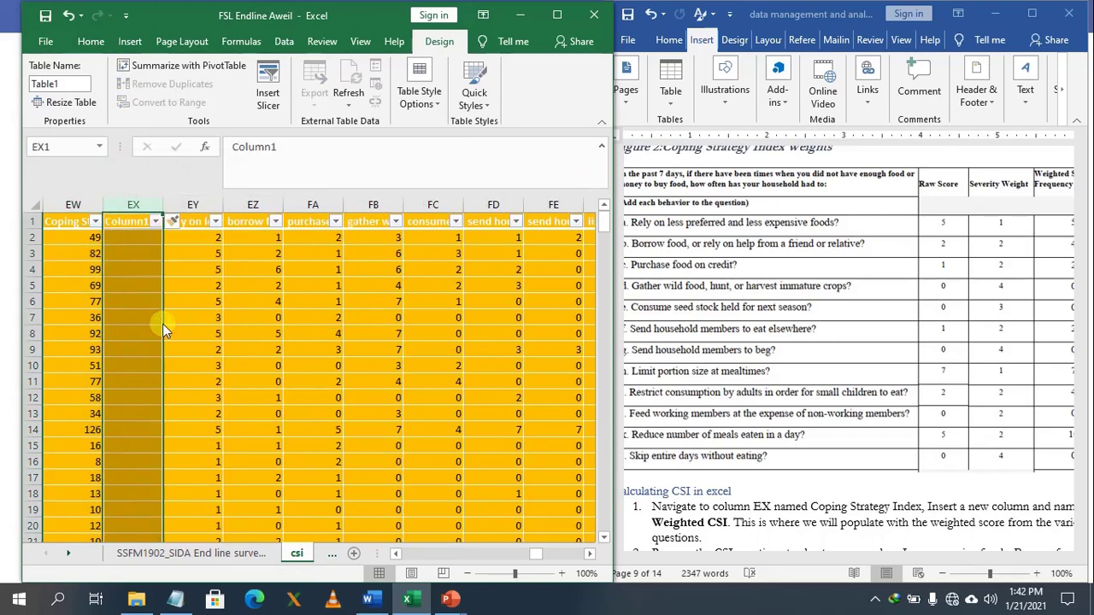
click(128, 221)
double_click(276, 150)
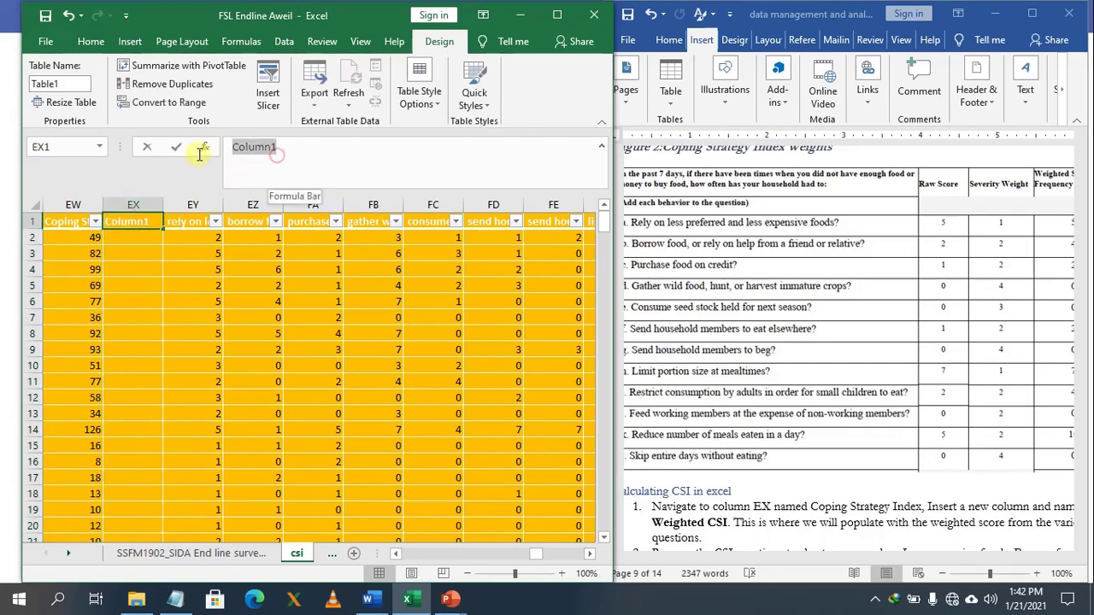
text(CSI TRES)
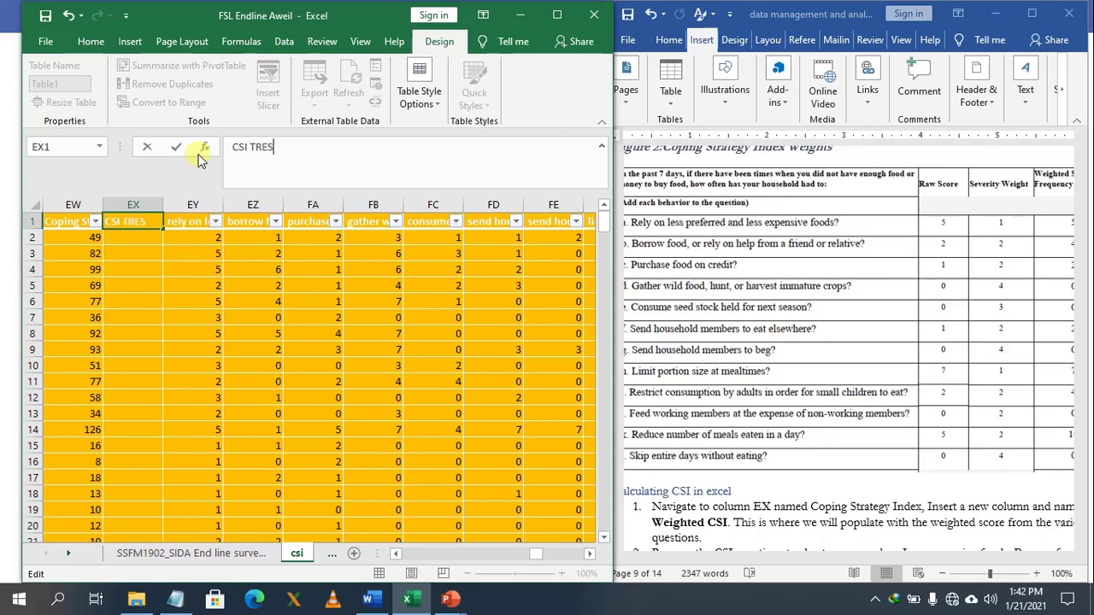
text(HOLD)
click(122, 235)
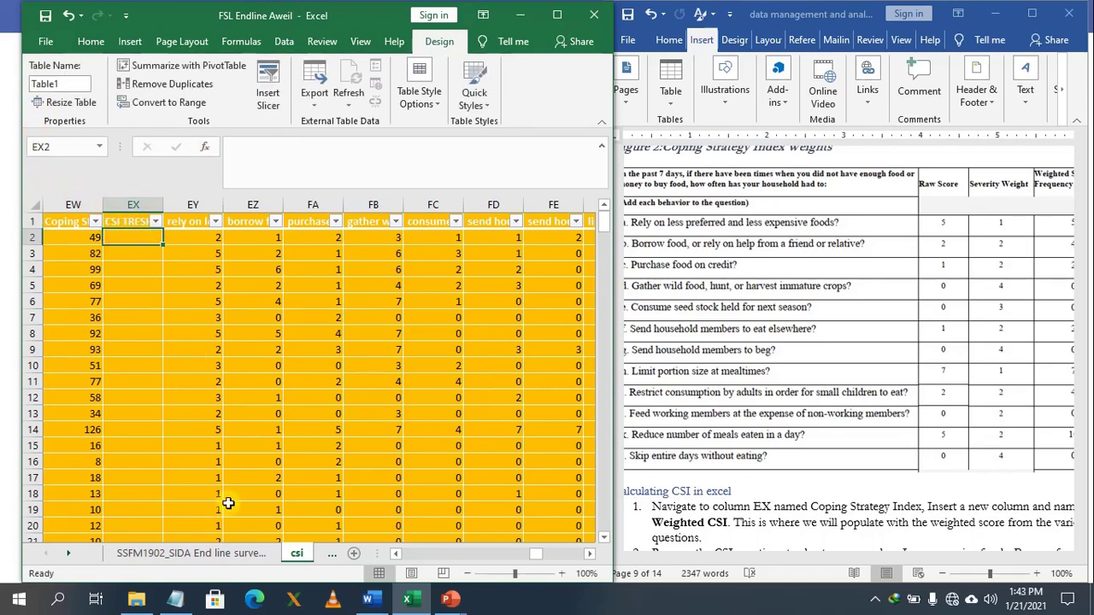
Add a worksheet named VLOOKUP and enter 0 in its cell A1
click(329, 560)
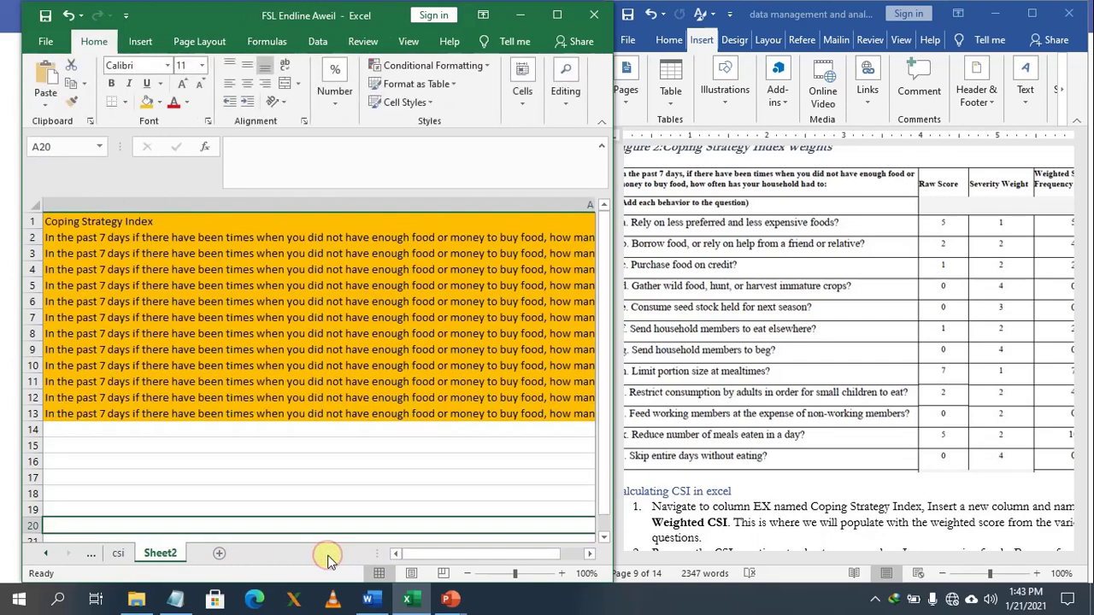
click(222, 555)
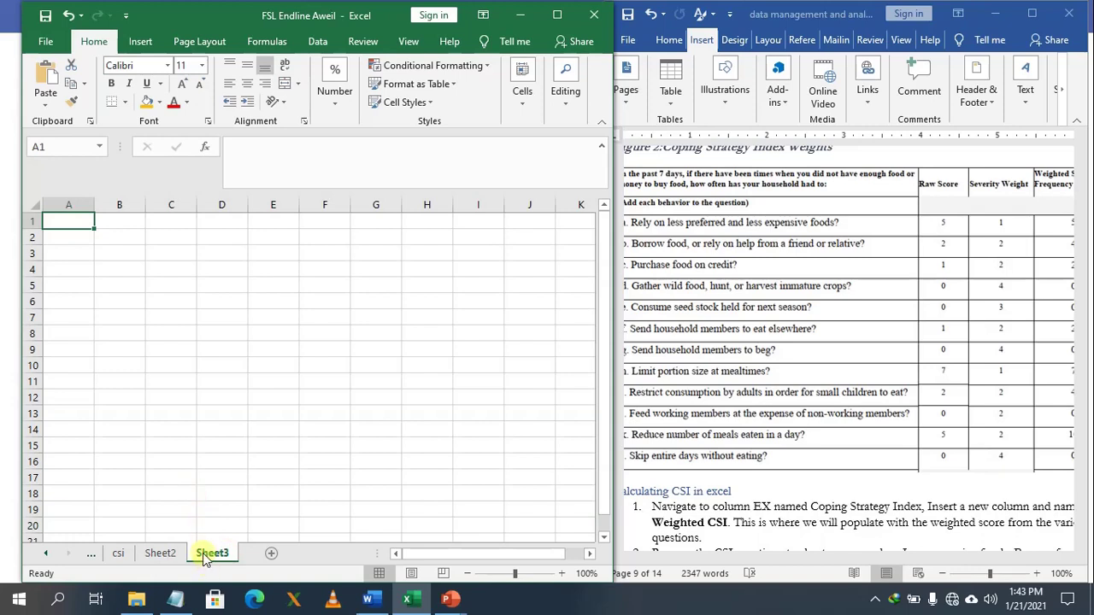
right_click(206, 558)
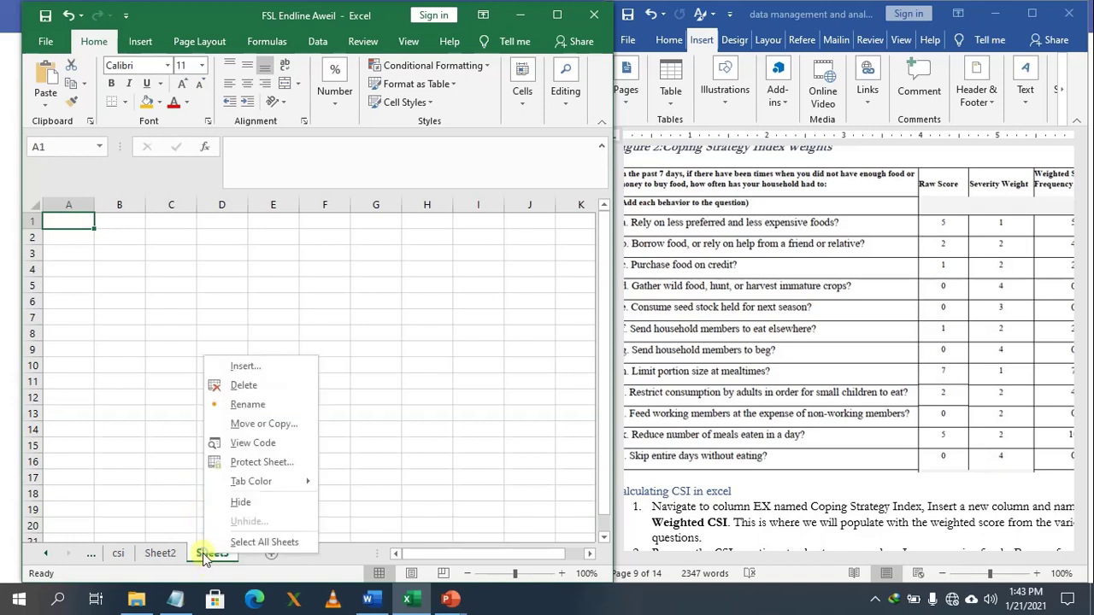
click(247, 405)
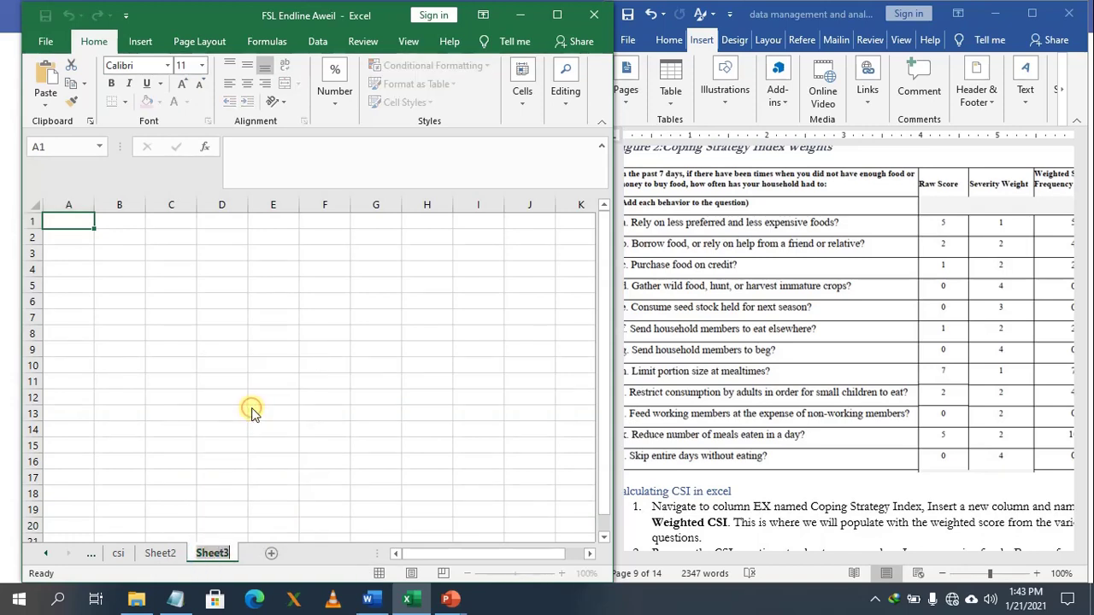
text(VLOOKUP)
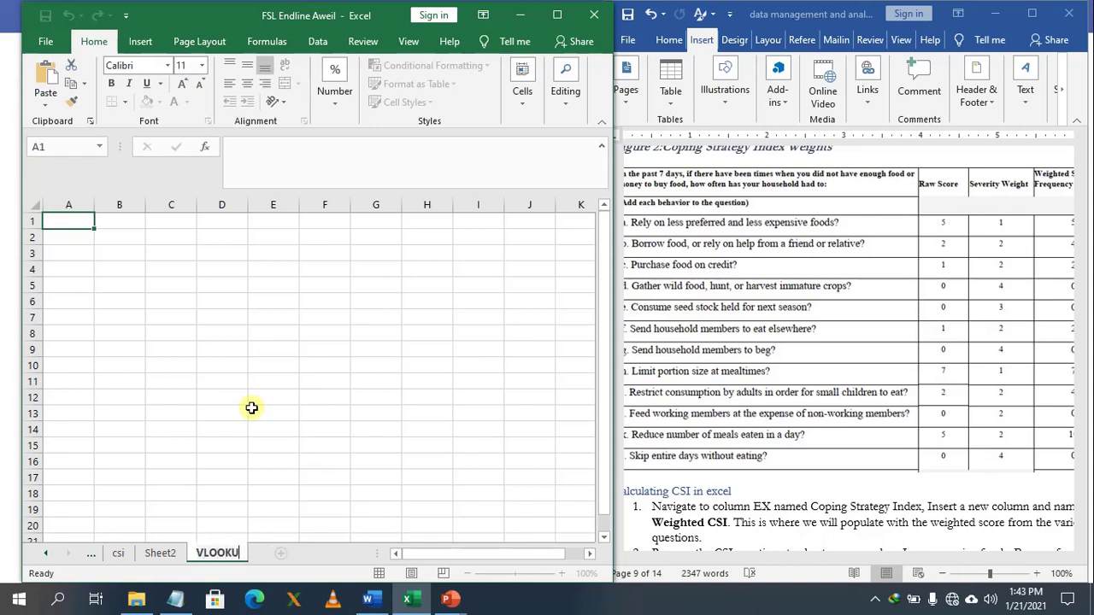
click(71, 233)
click(76, 223)
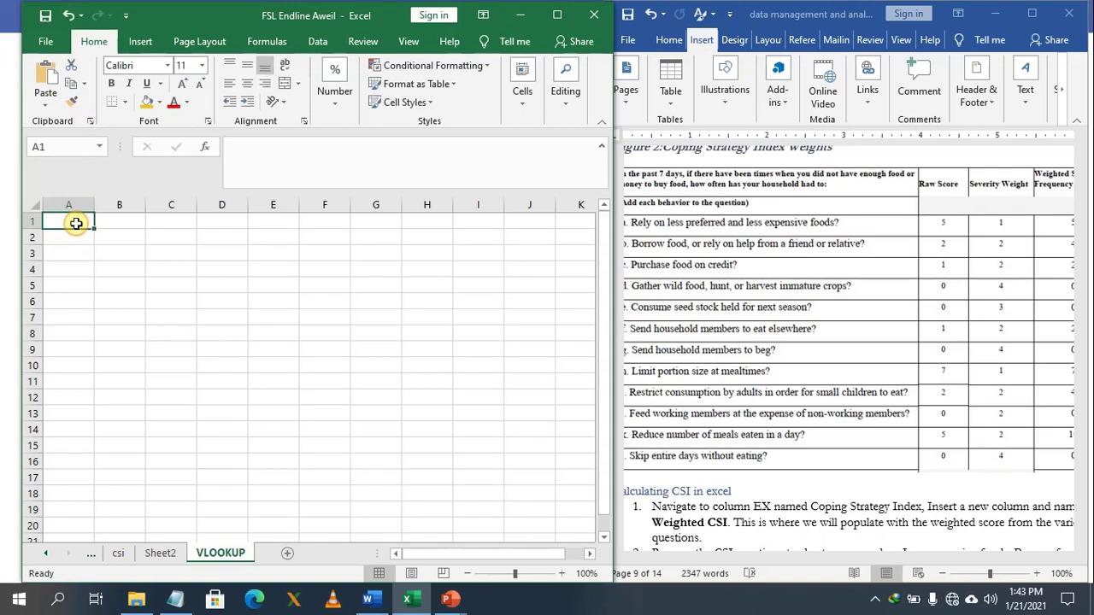
text(0)
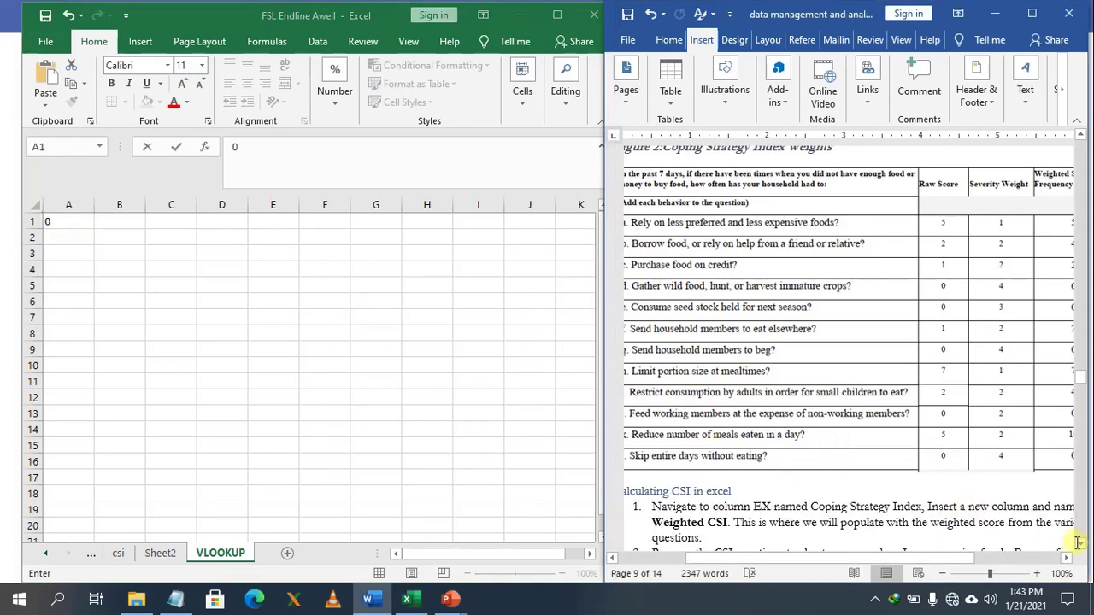
Fill the threshold table's first row: range 0 - 50, lower limit 0, label LOW
click(1081, 544)
drag(1081, 544, 1083, 547)
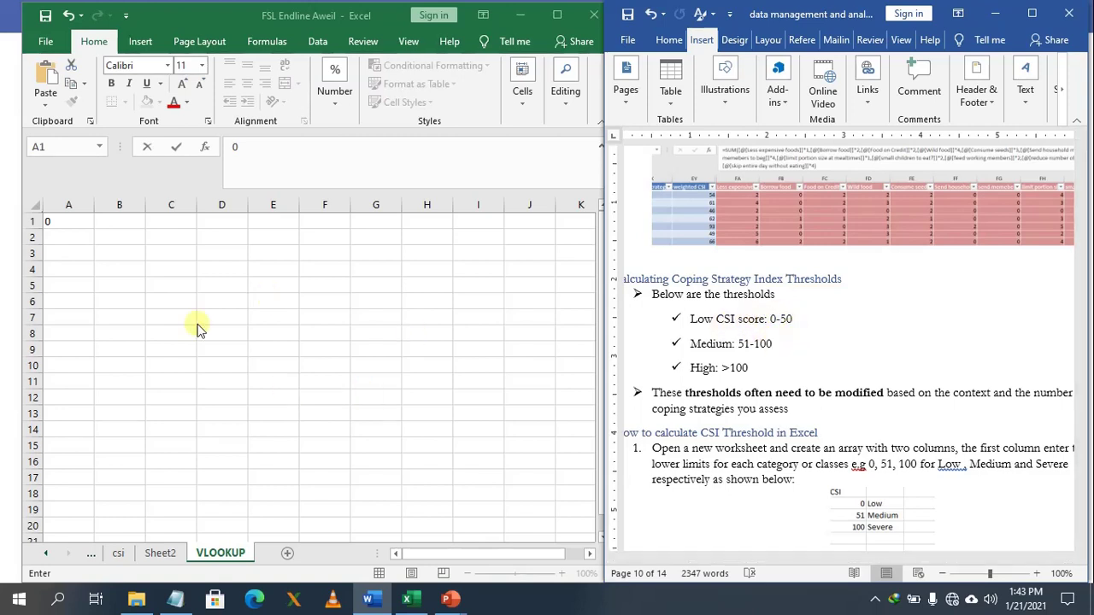
click(53, 220)
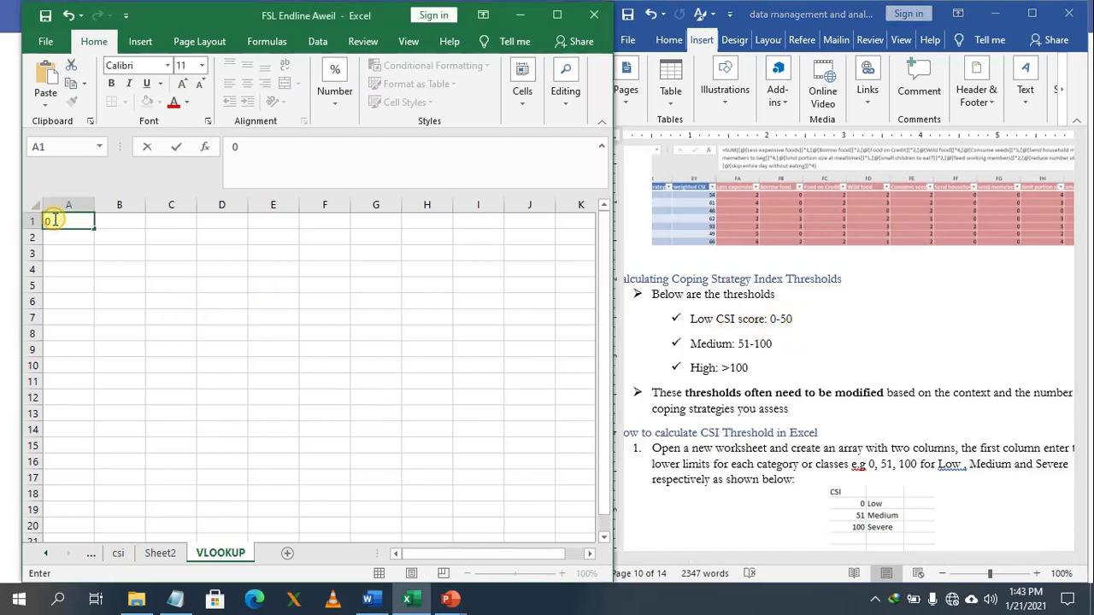
text(0 - 50)
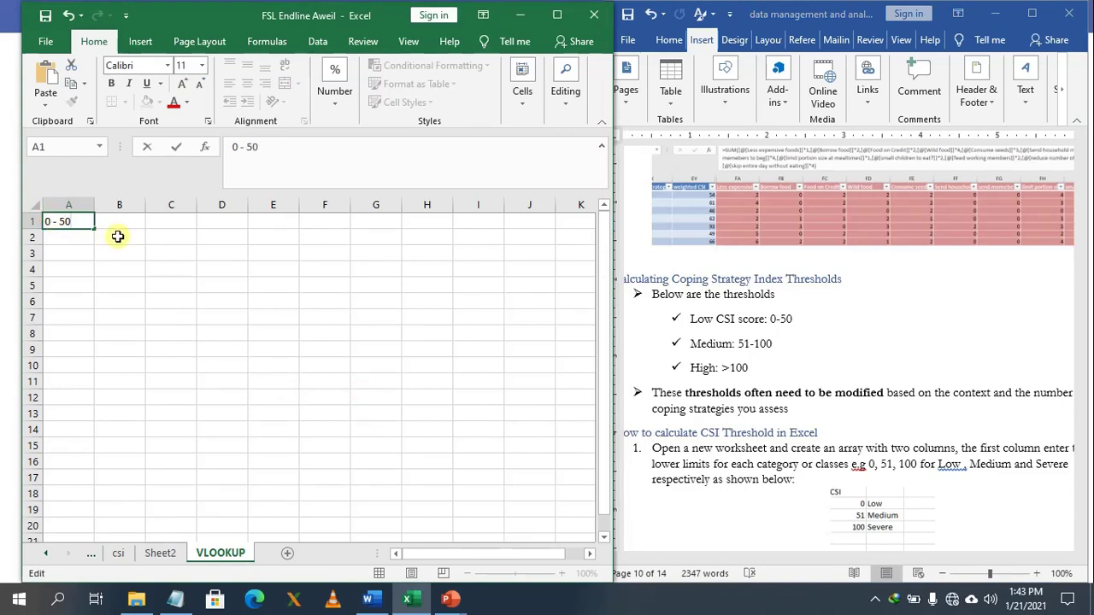
click(110, 219)
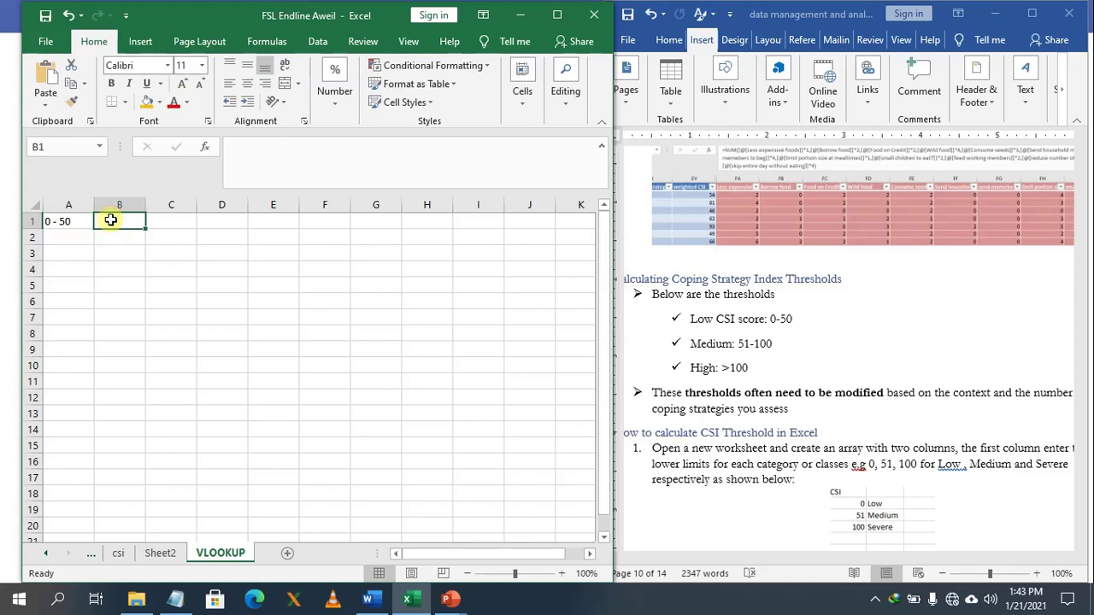
text(0)
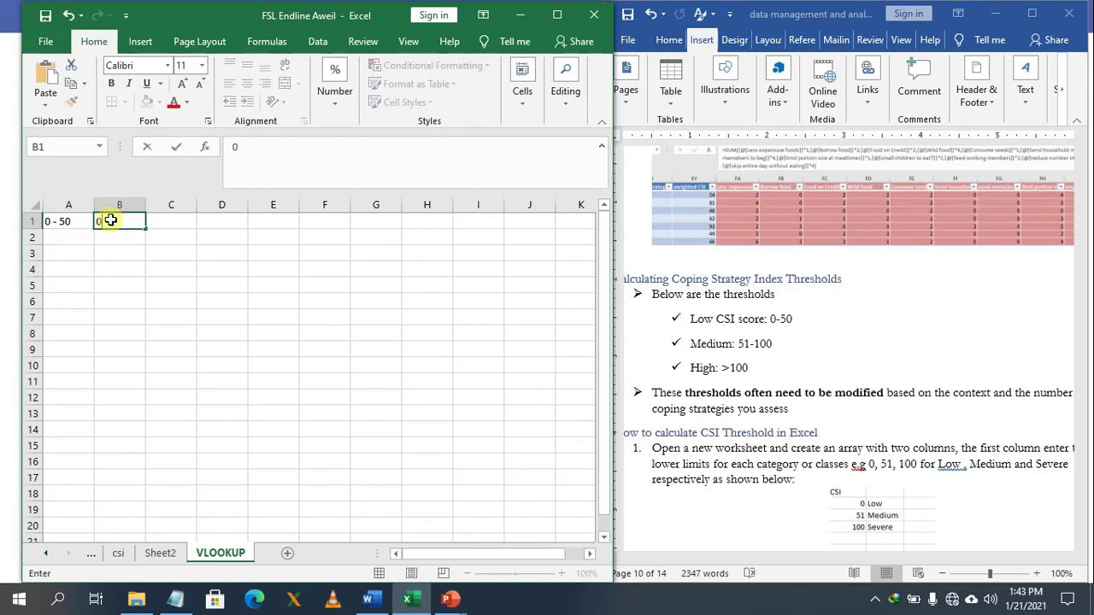
click(171, 222)
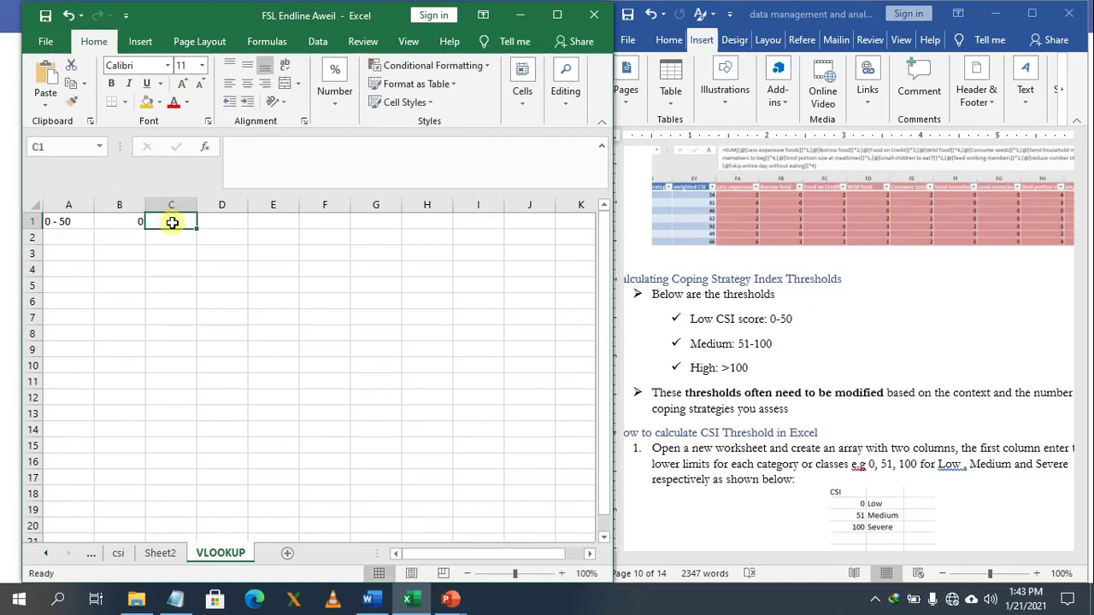
text(LOW)
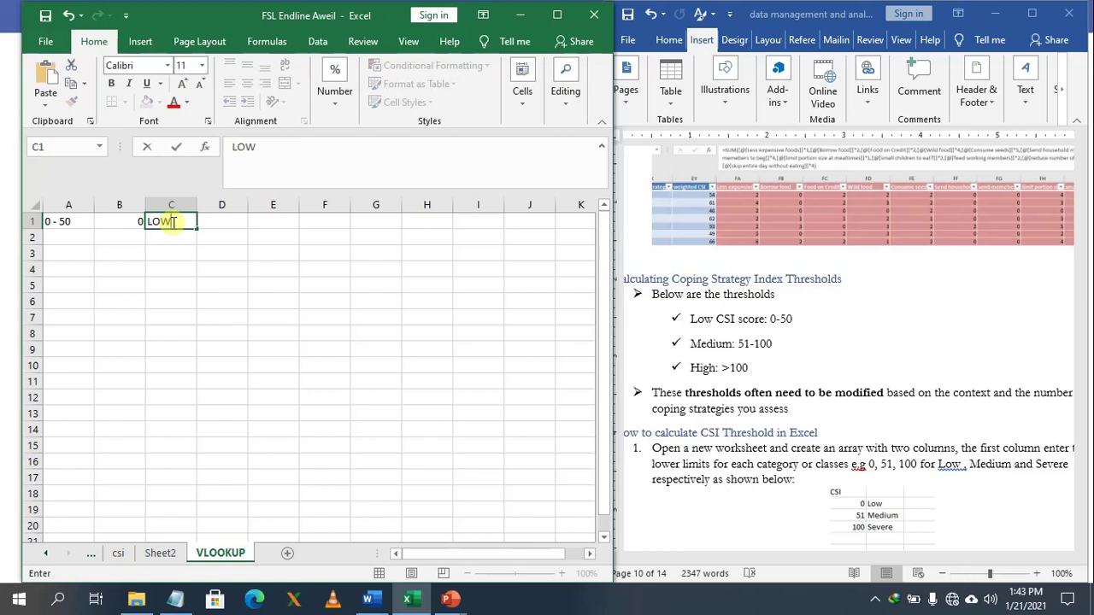
click(69, 243)
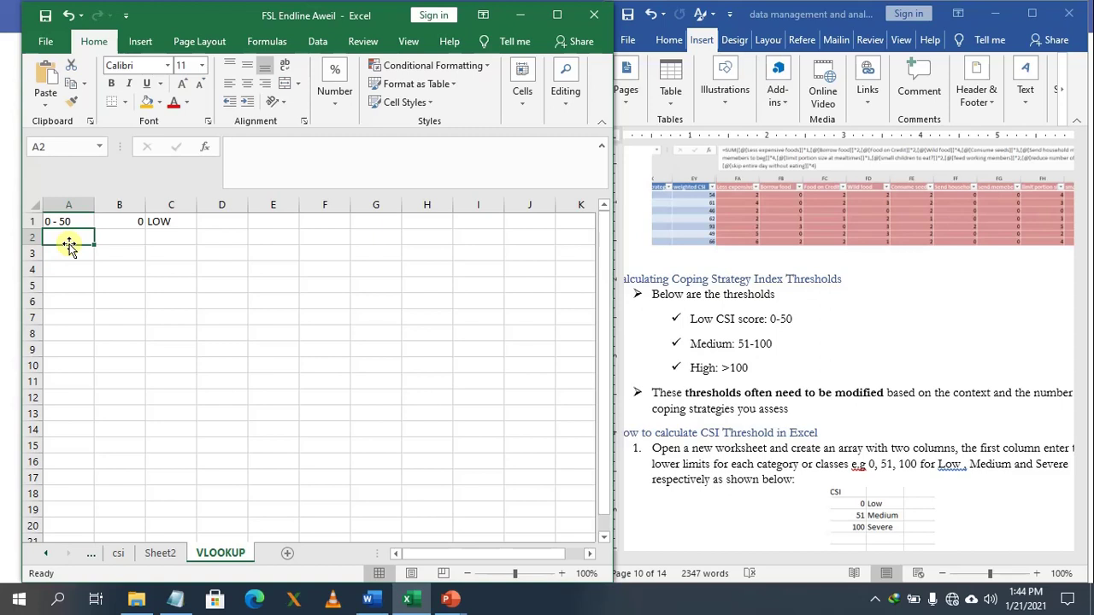
Fill the second row: range 51 - 100, lower limit 51, label MEDIUM
text(51)
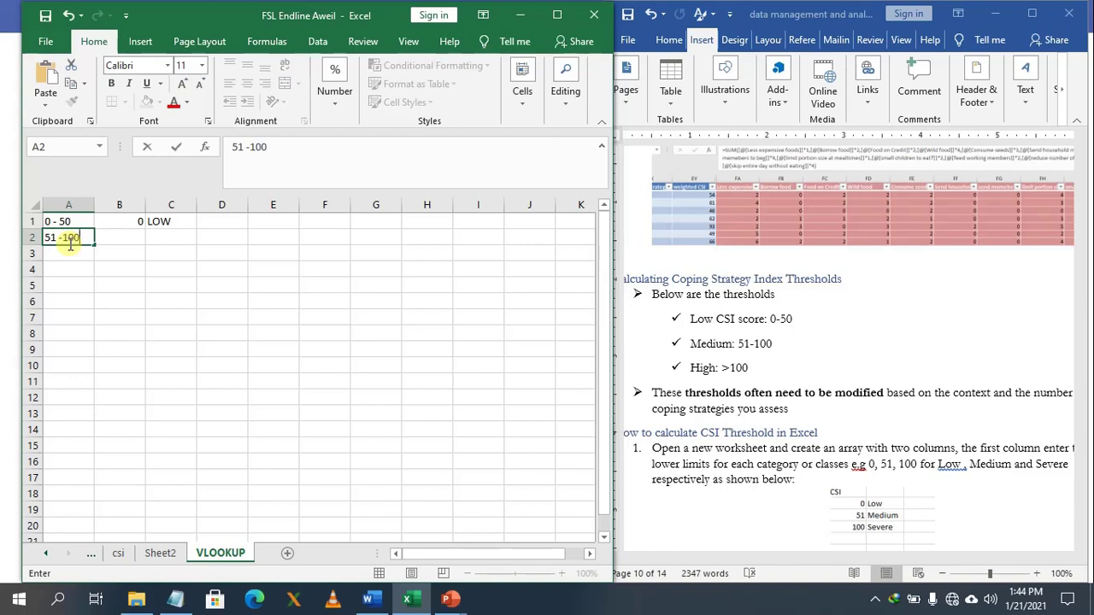
text( - 100)
click(133, 236)
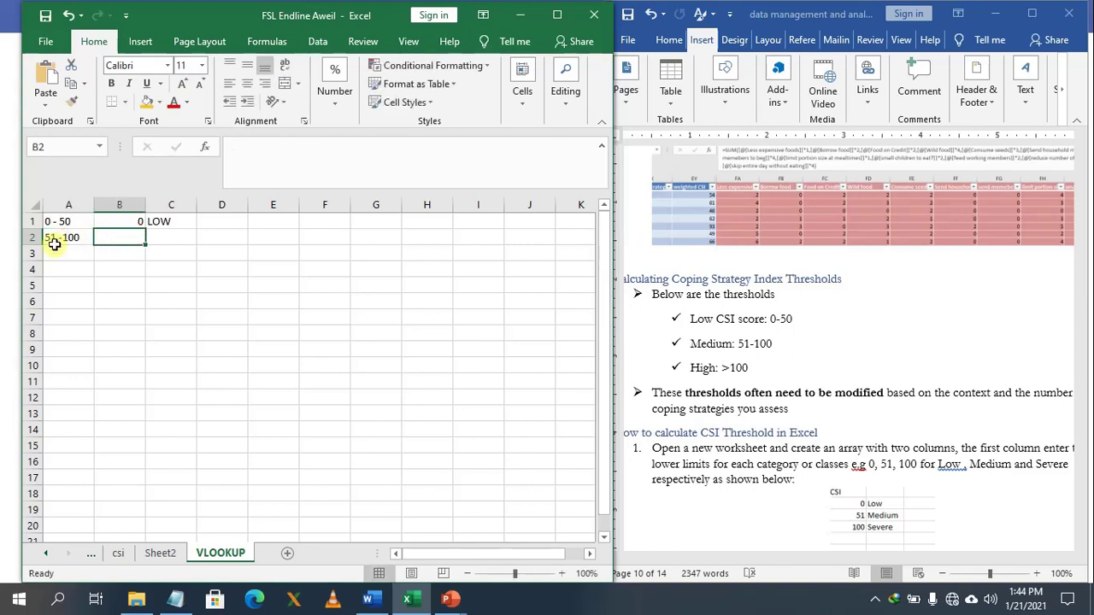
text(5)
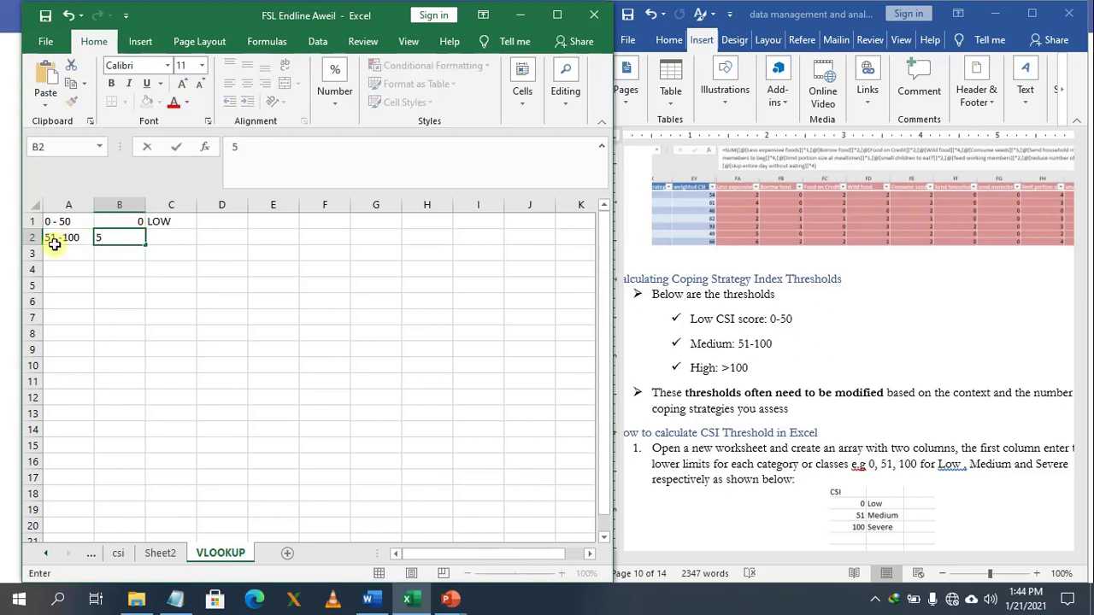
text(1)
click(165, 236)
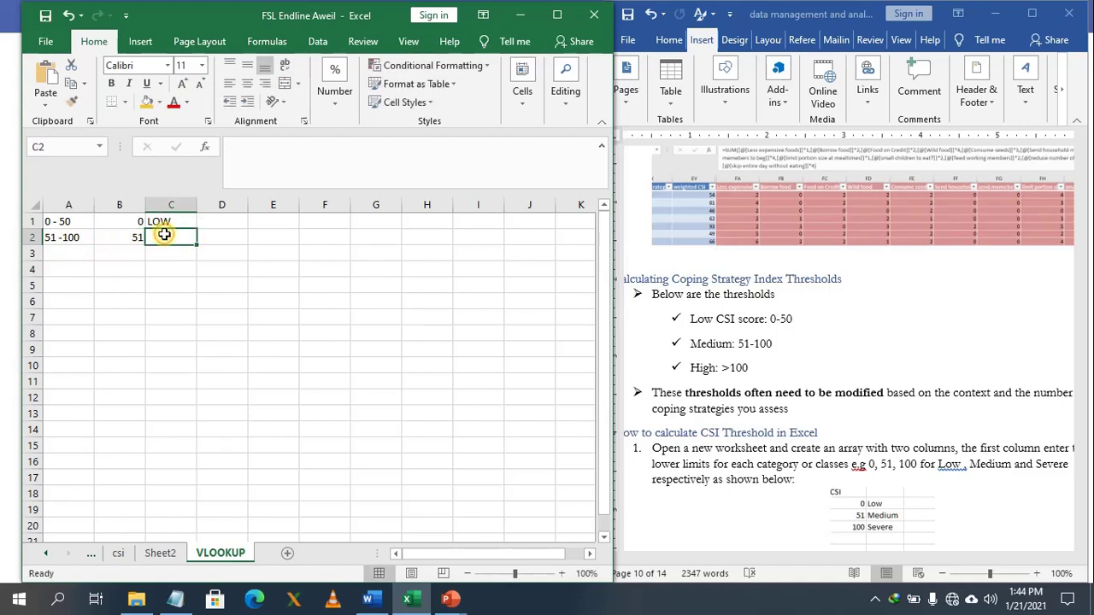
text(MEDIUM)
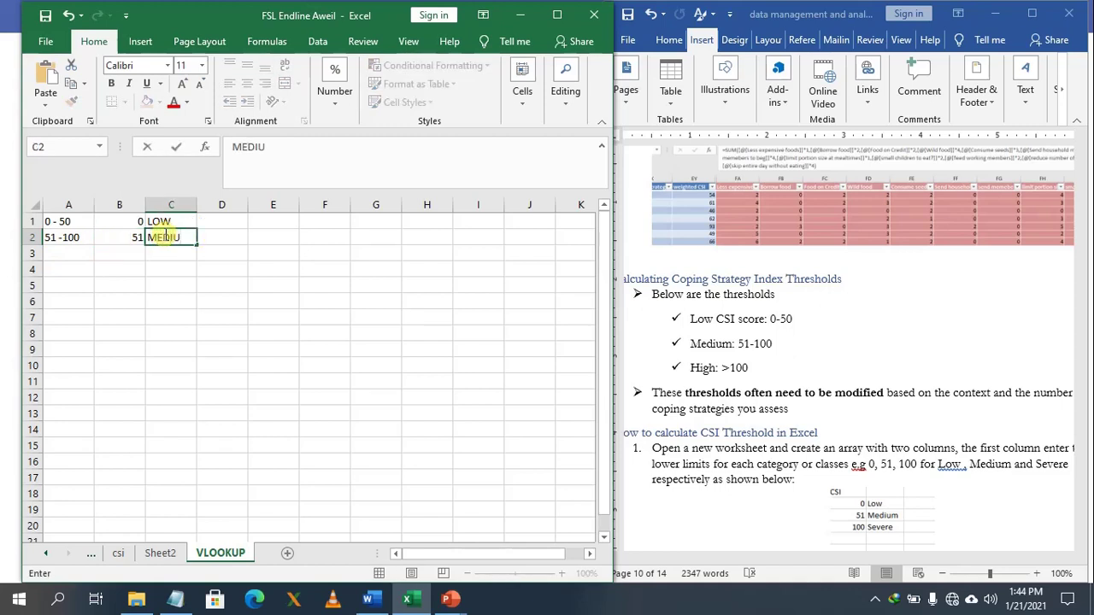
click(60, 254)
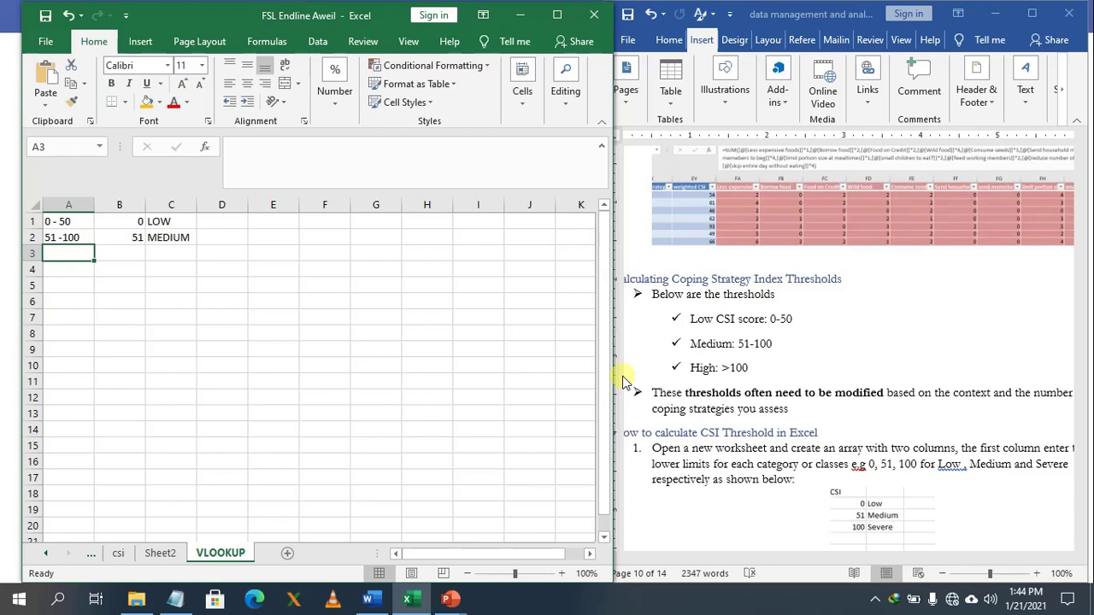
Fill the third row with range >100, lower limit 100 and label HIGH, then return to csi
text(>1)
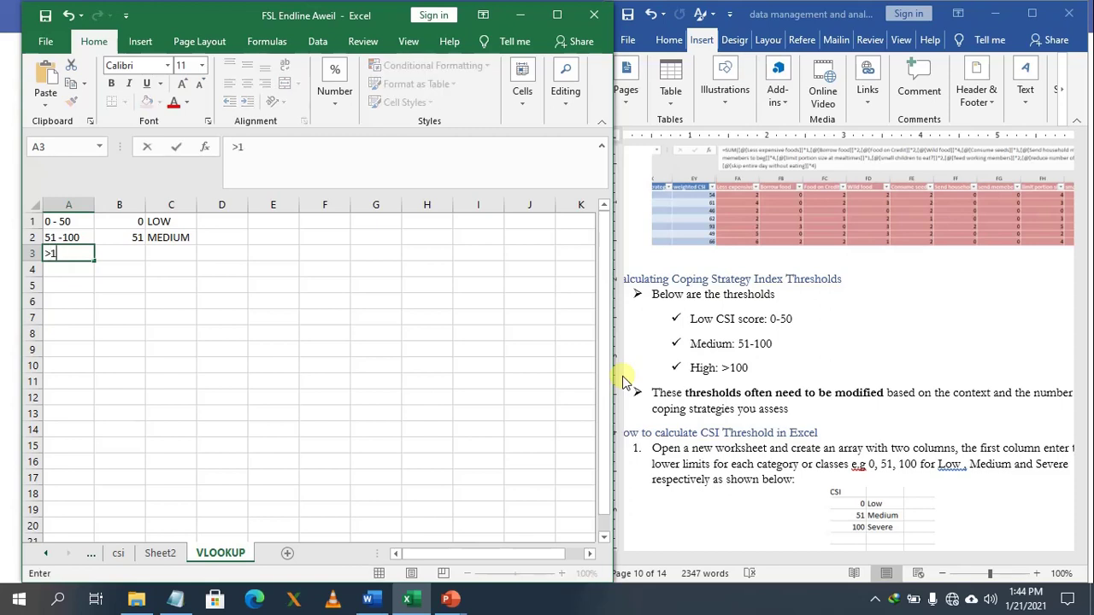
text(00)
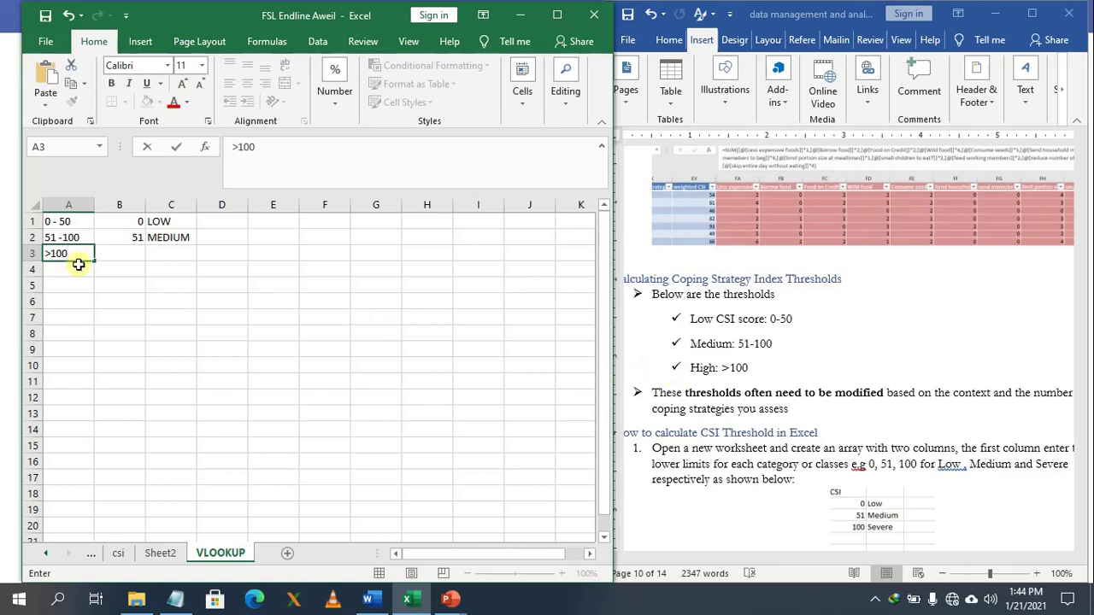
click(105, 265)
click(128, 250)
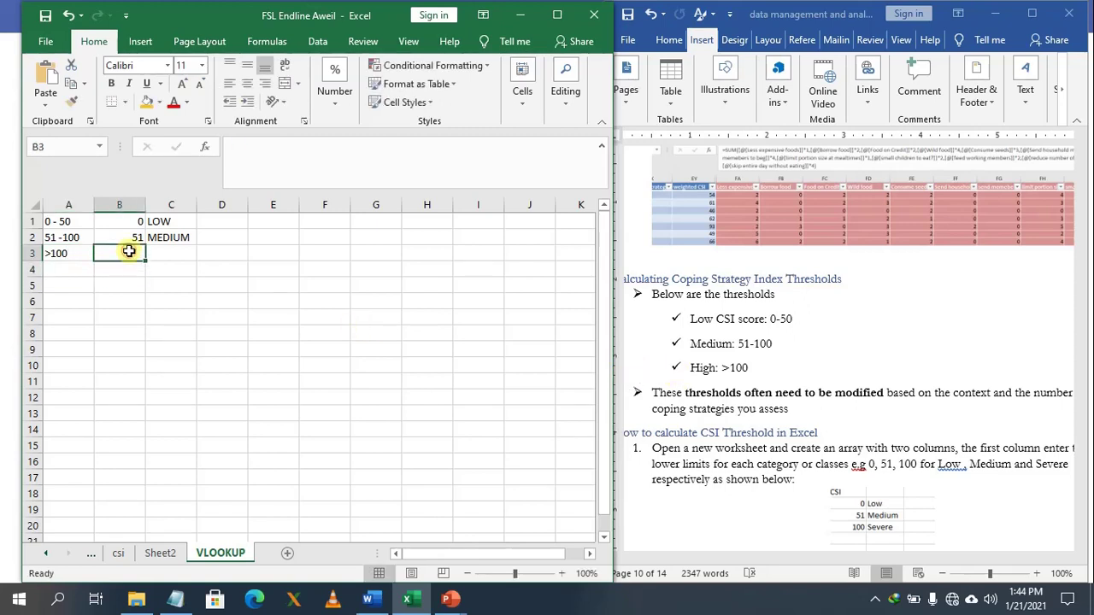
text(100)
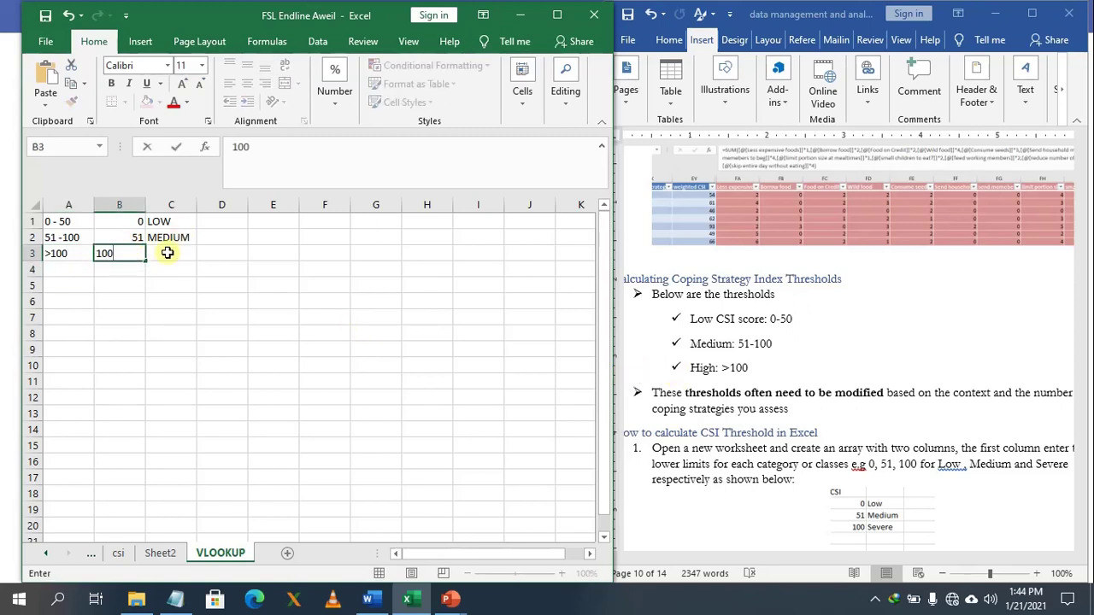
click(167, 253)
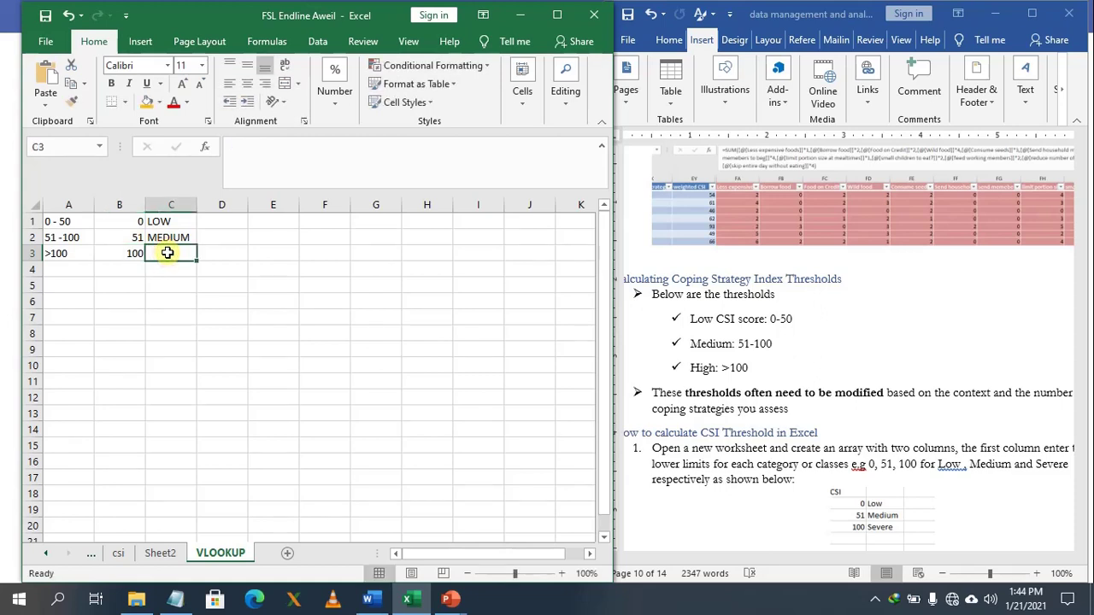
text(HIGH)
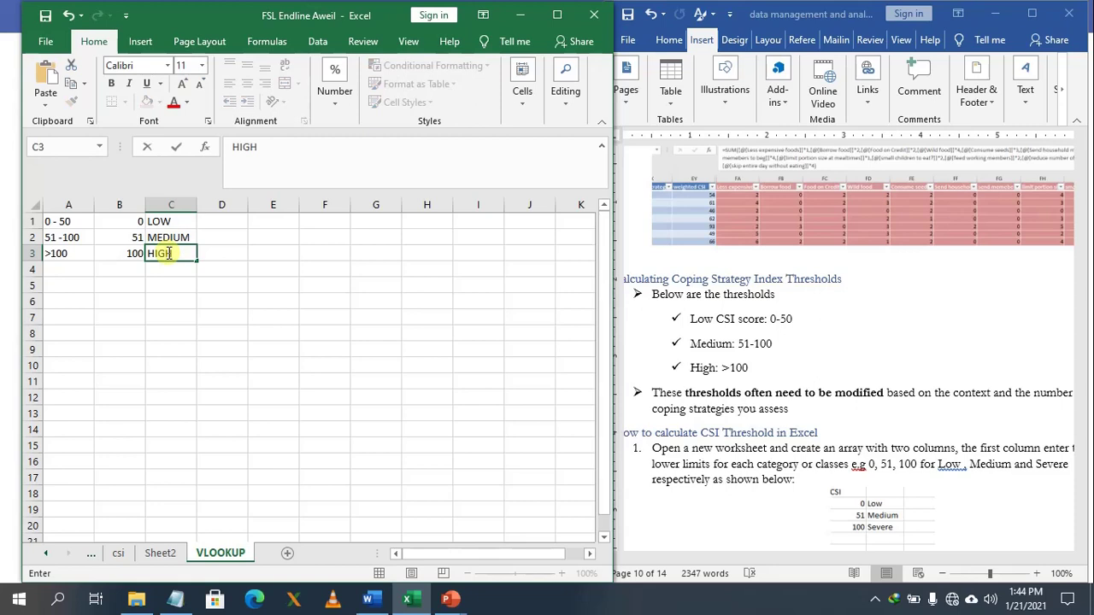
click(106, 288)
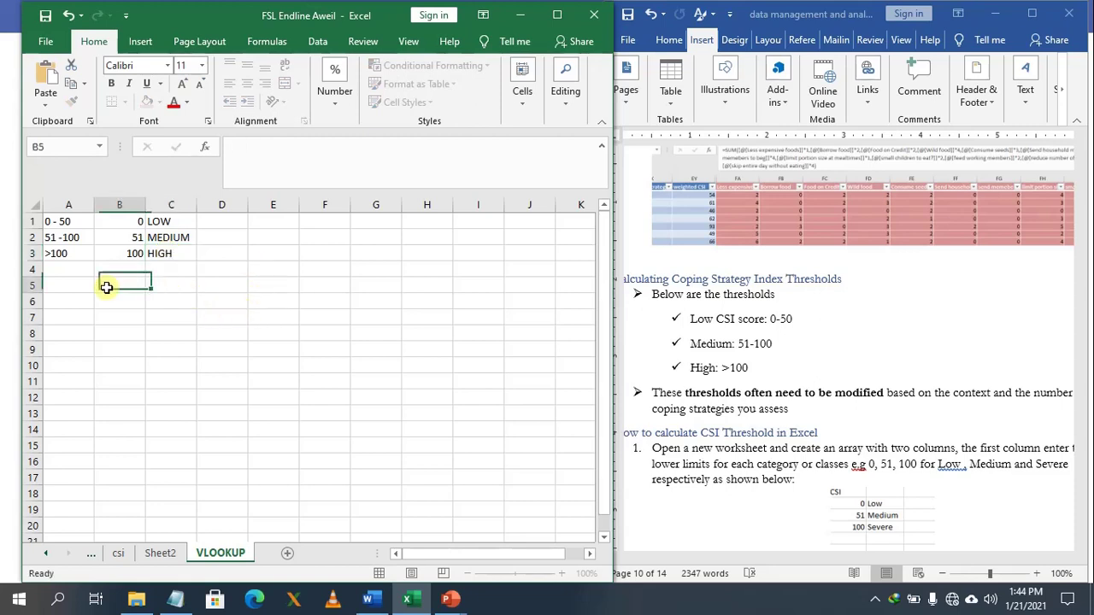
click(129, 557)
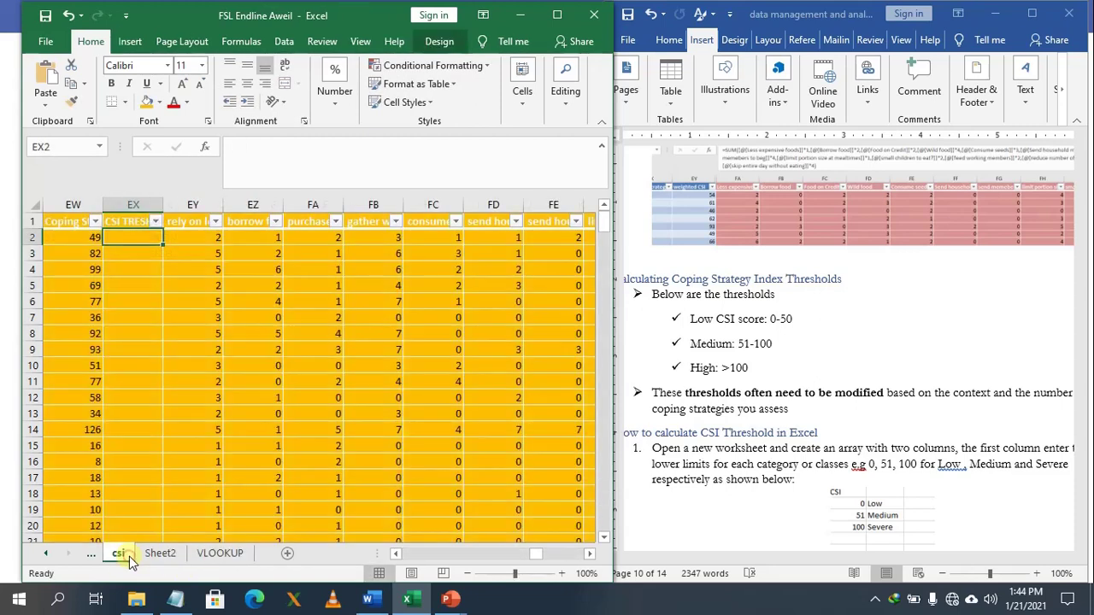
In EX2, write =VLOOKUP([@[Coping Strategy Index]],VLOOKUP!$B$1:$C$3,2,1)
click(238, 162)
text(=VL)
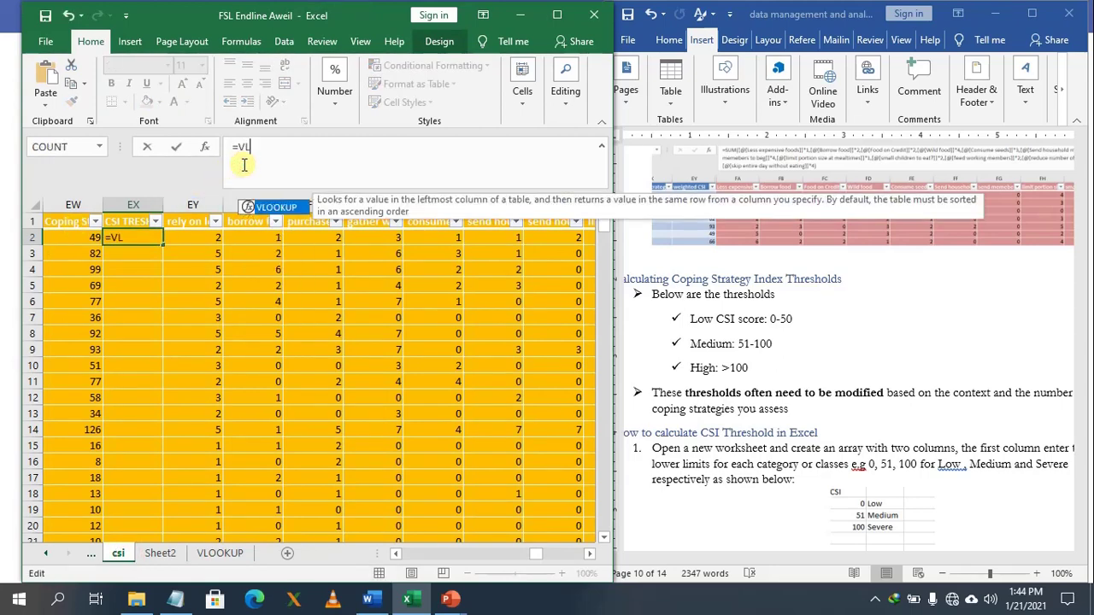
text(O)
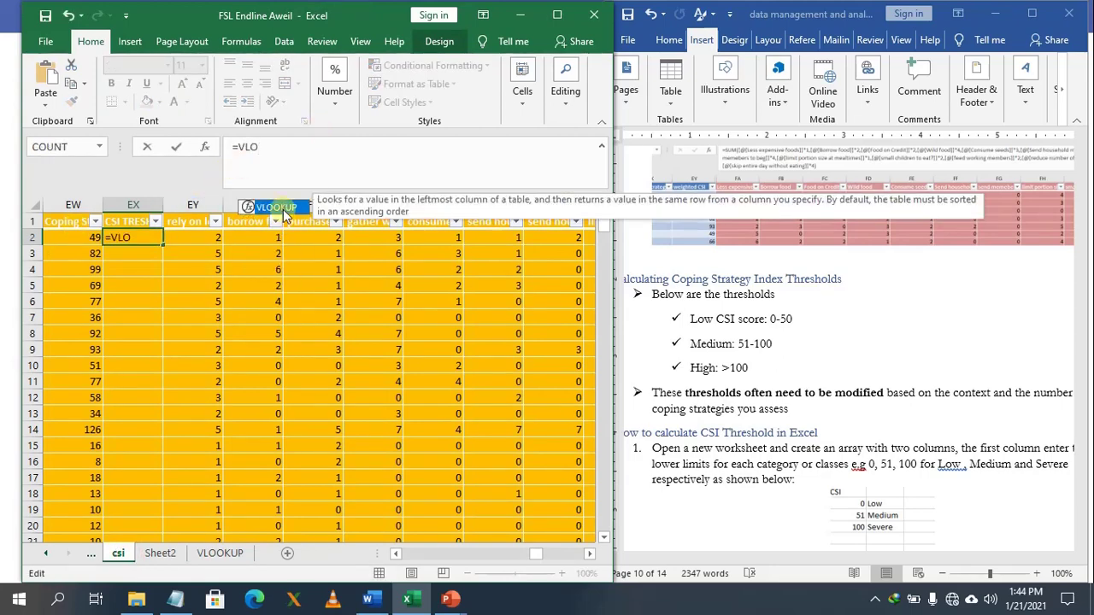
double_click(275, 208)
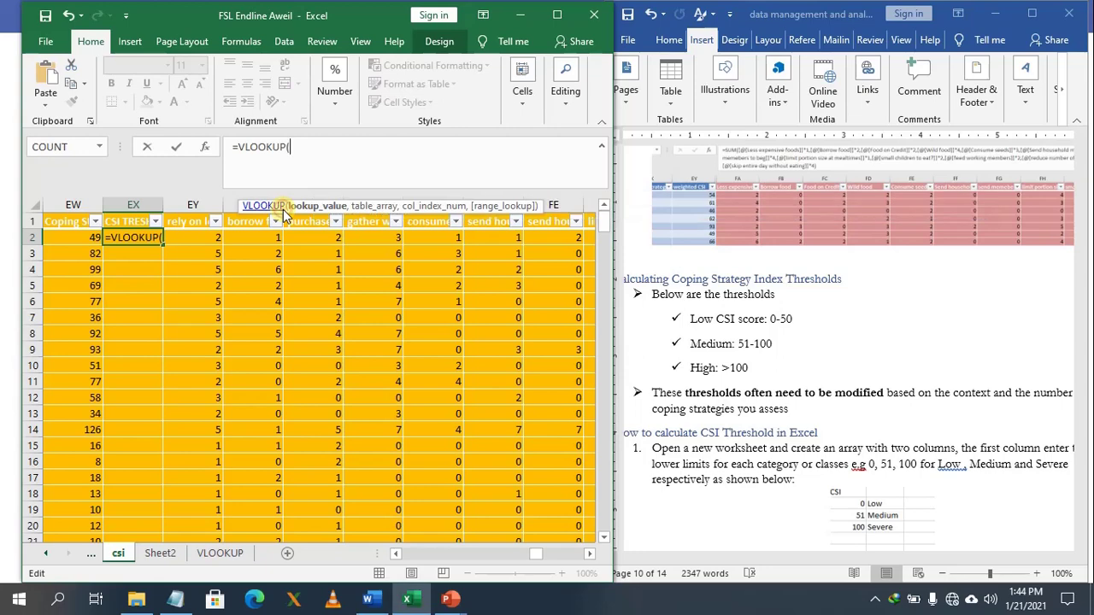
click(72, 238)
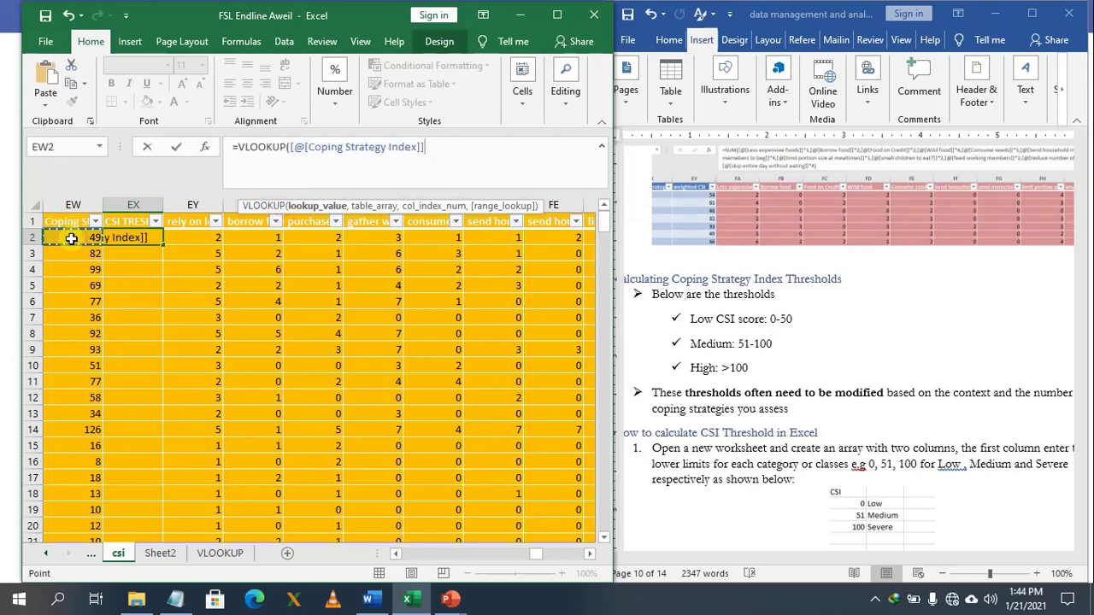
text(,)
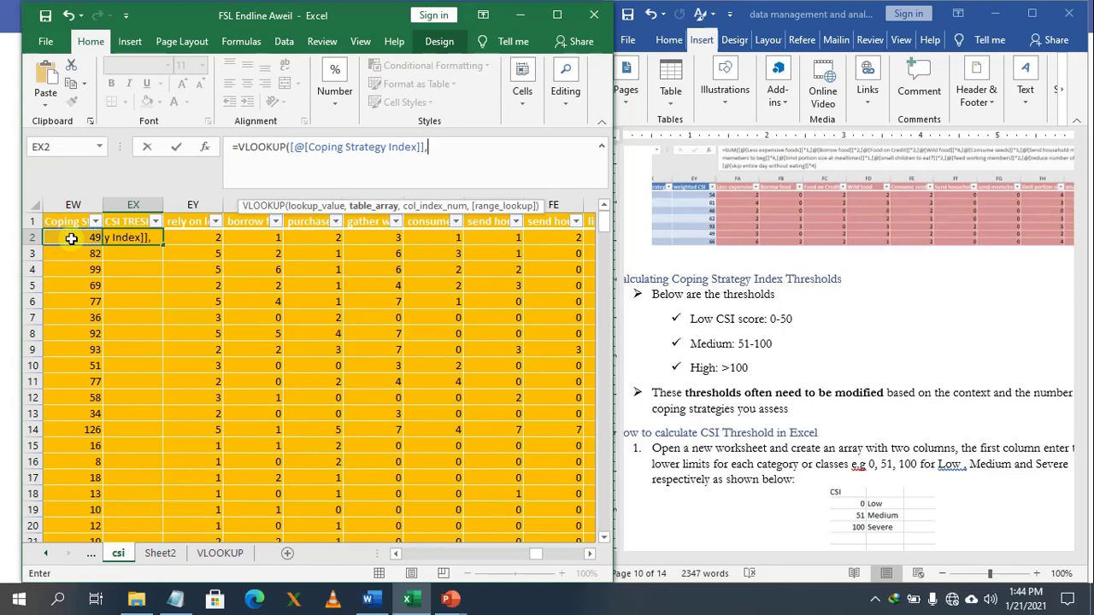
click(219, 554)
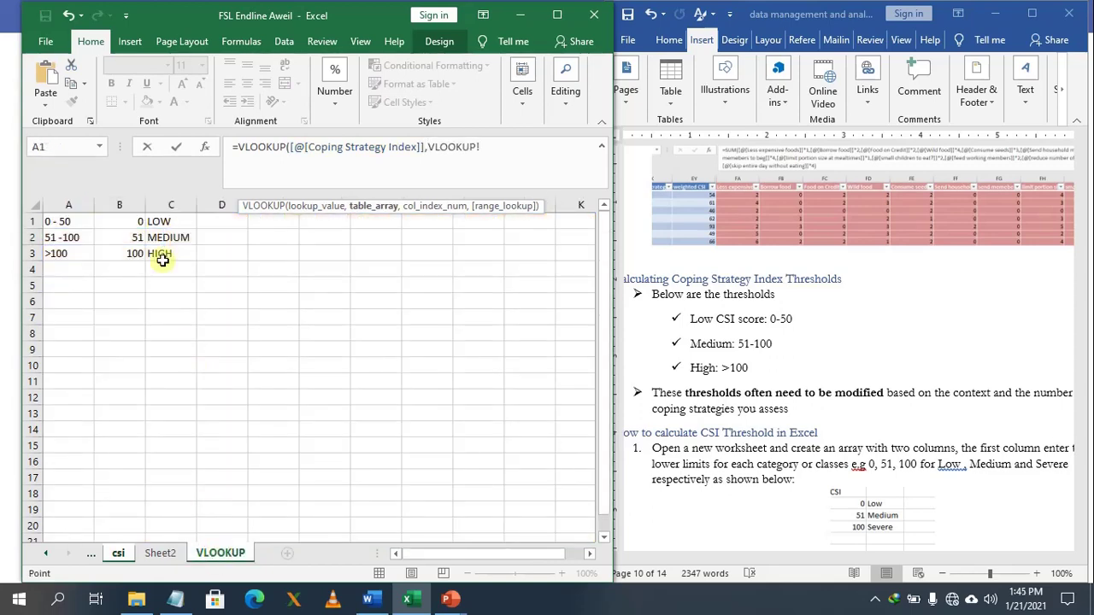
drag(120, 221, 173, 250)
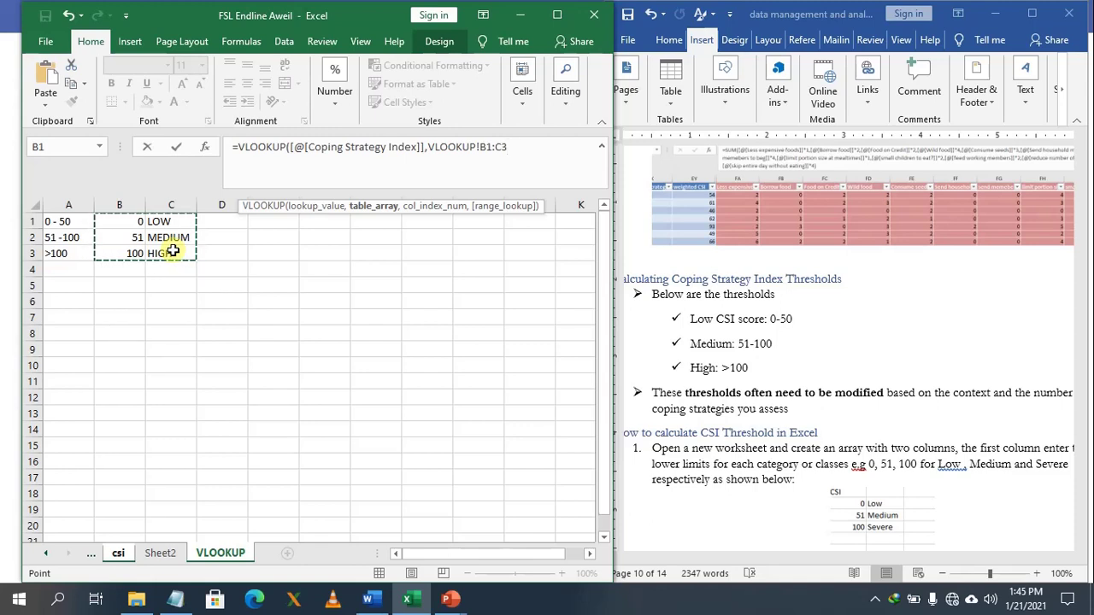
key(F4)
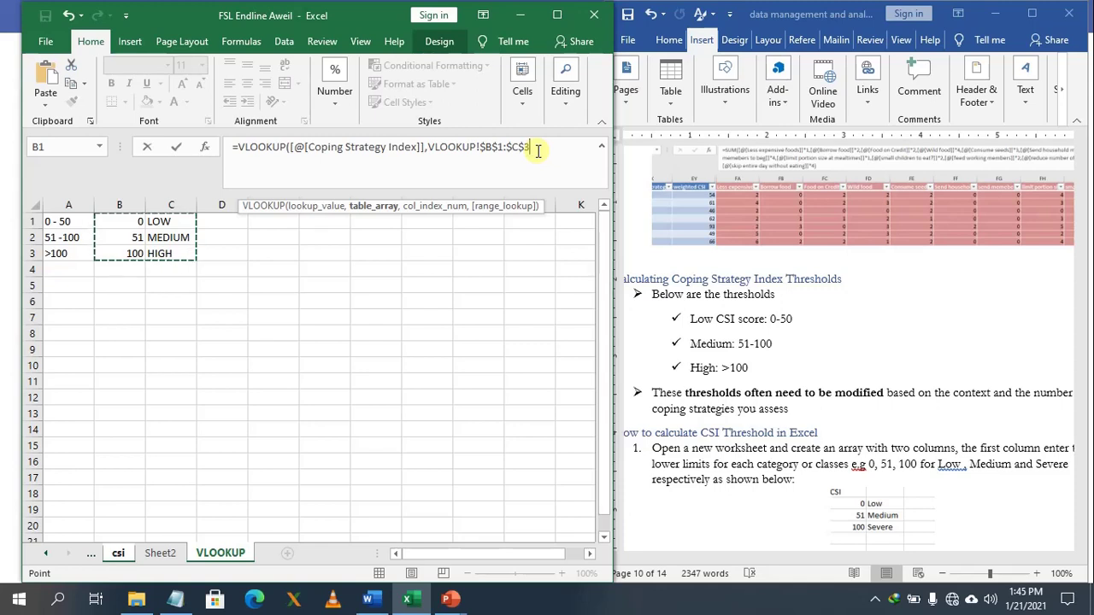
text(,2)
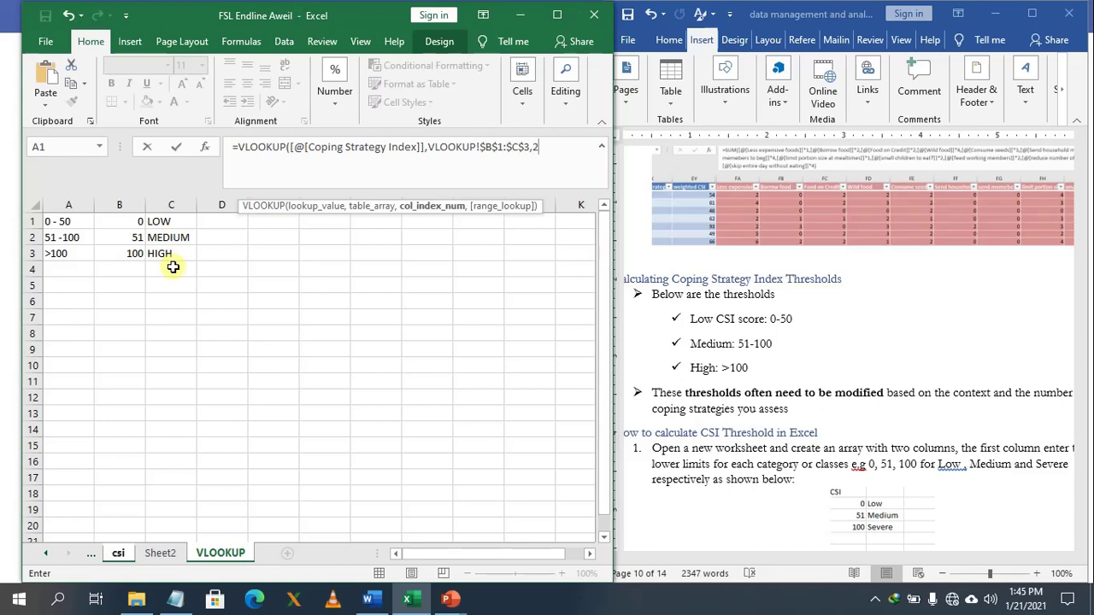
text(,)
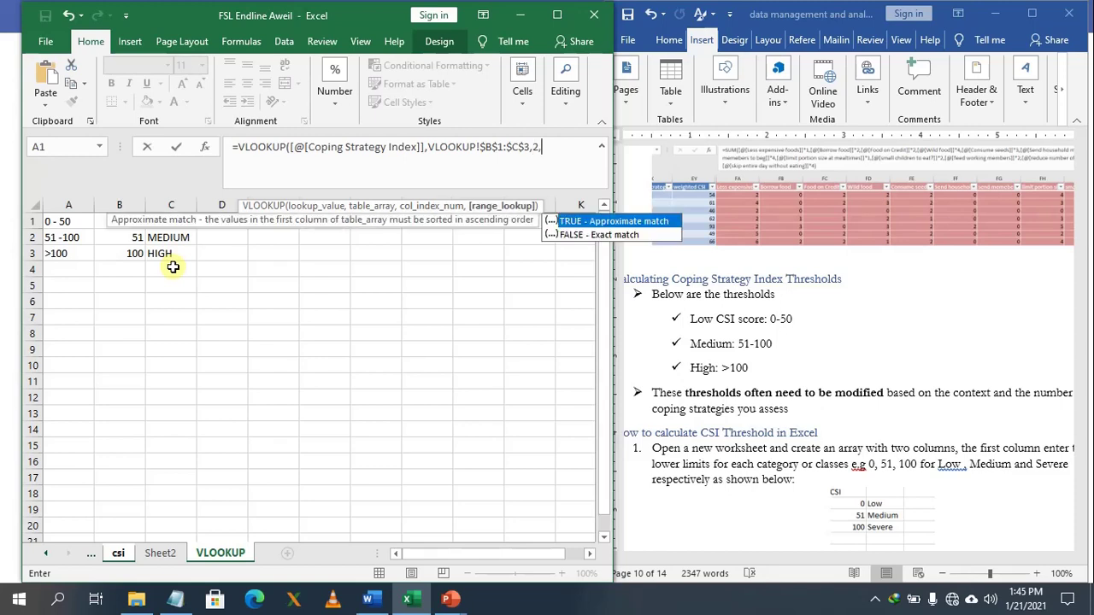
text(1))
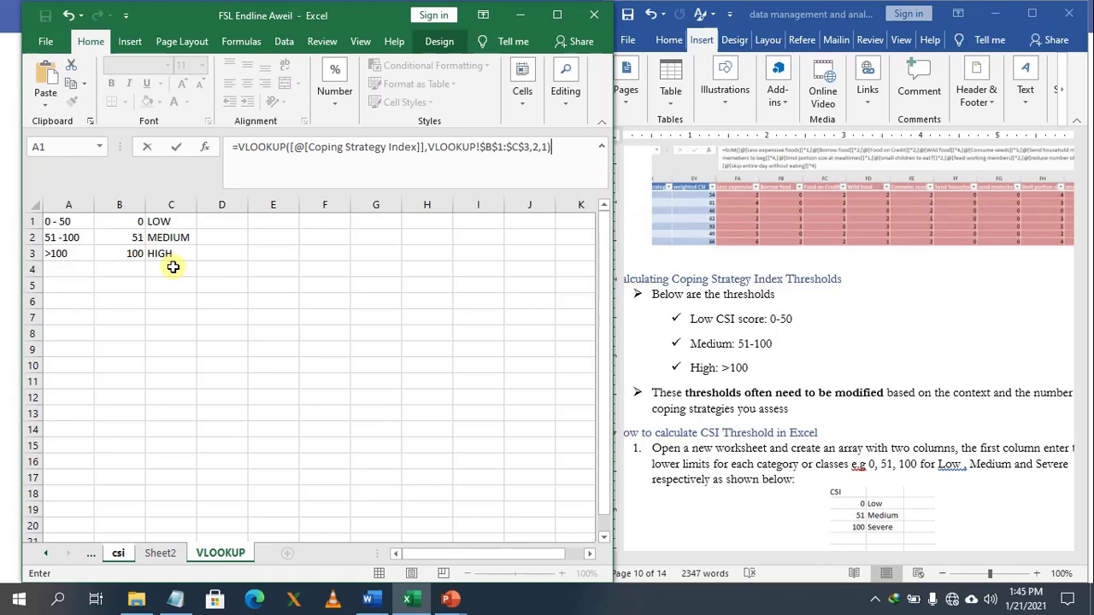
Commit the VLOOKUP formula so CSI TRESHOLD auto-fills with LOW/MEDIUM/HIGH, then bring Word forward
key(Return)
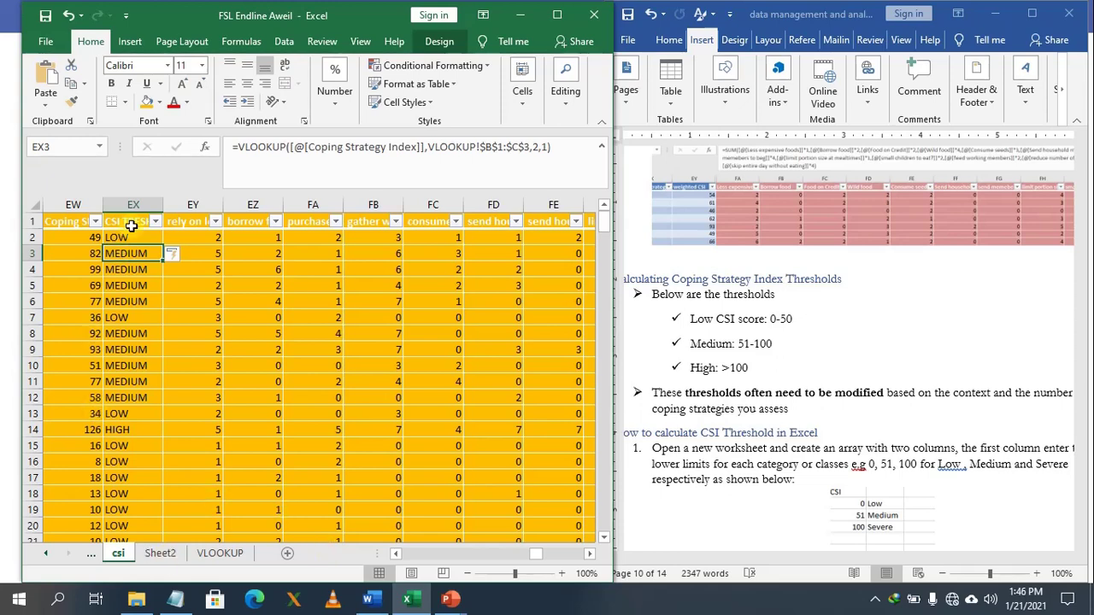
click(786, 477)
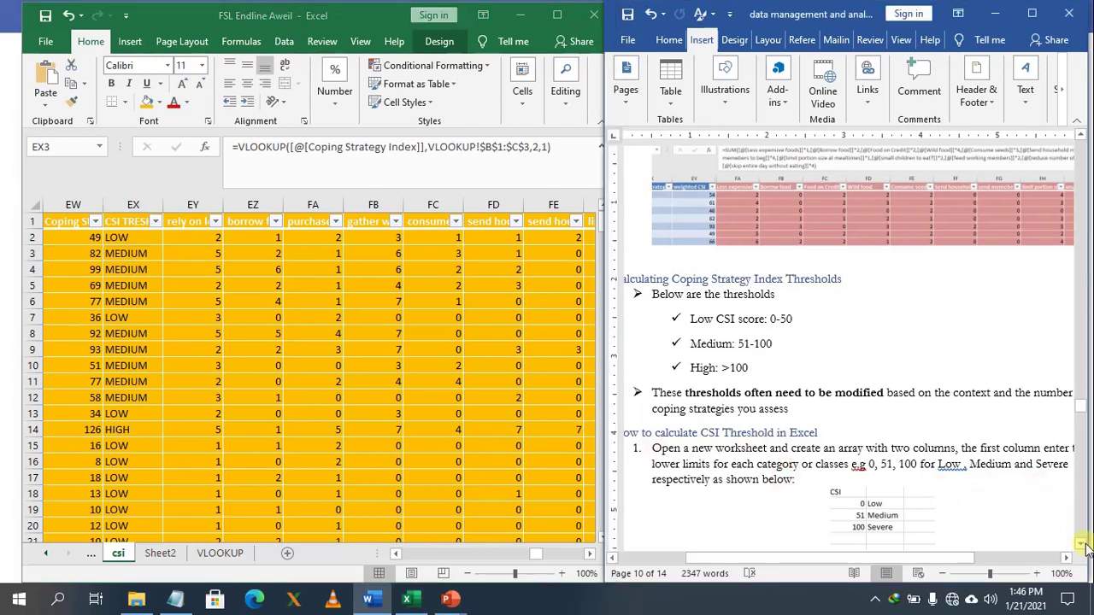
Scroll the manual to the Interpreting Coping Strategy Index section and maximize the Word window
scroll(1084, 547, down, 5)
scroll(1083, 547, down, 8)
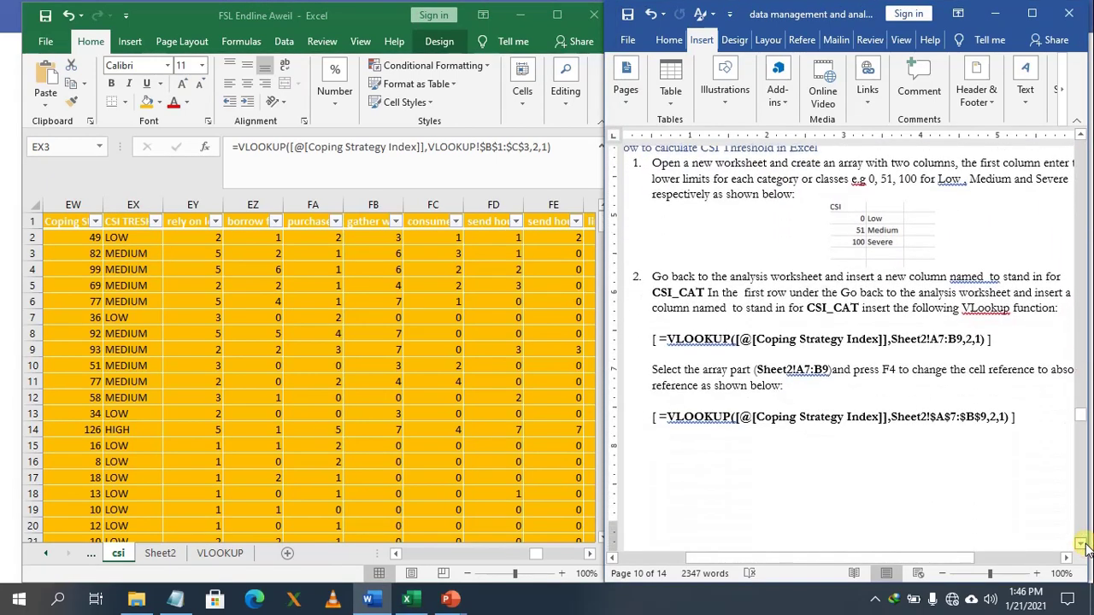
scroll(1083, 547, down, 3)
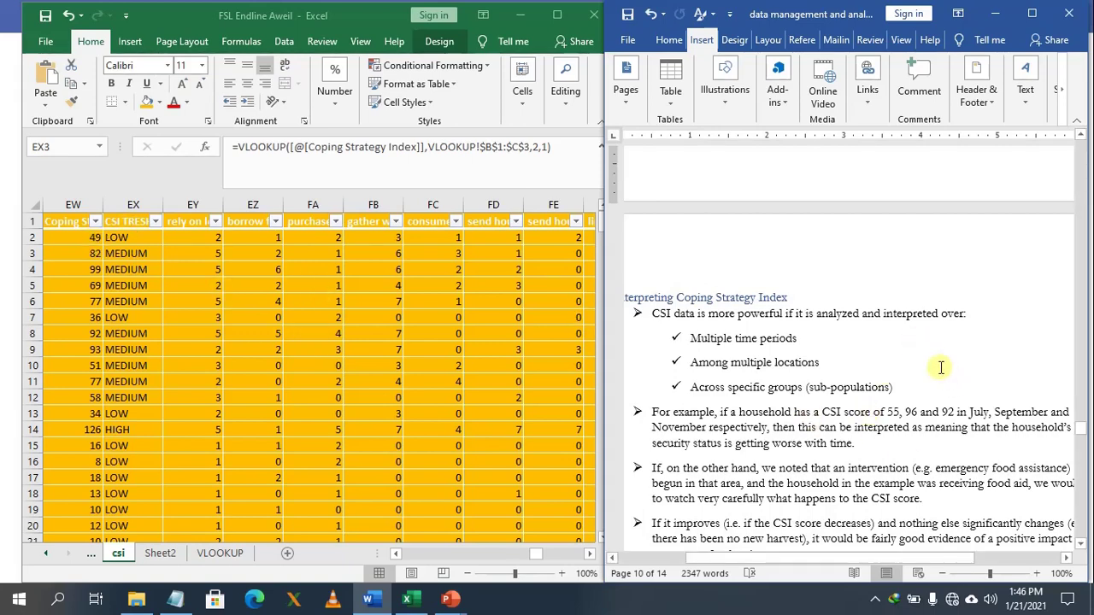
click(1033, 13)
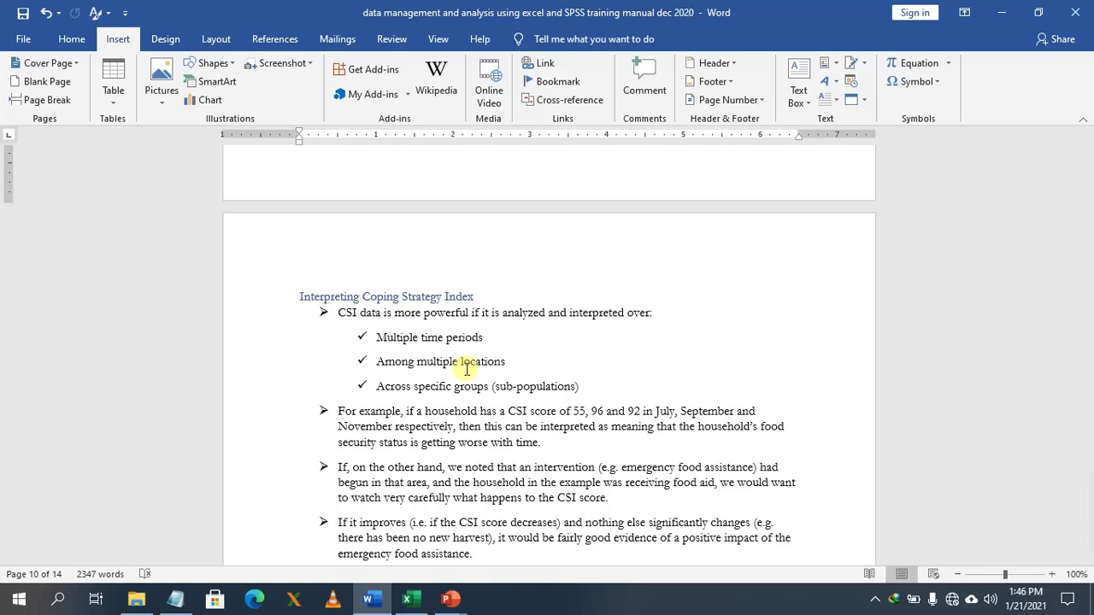
Zoom the manual to 140% and move slightly down to the section's later bullets
click(1053, 574)
click(1053, 574)
click(1053, 575)
click(1053, 575)
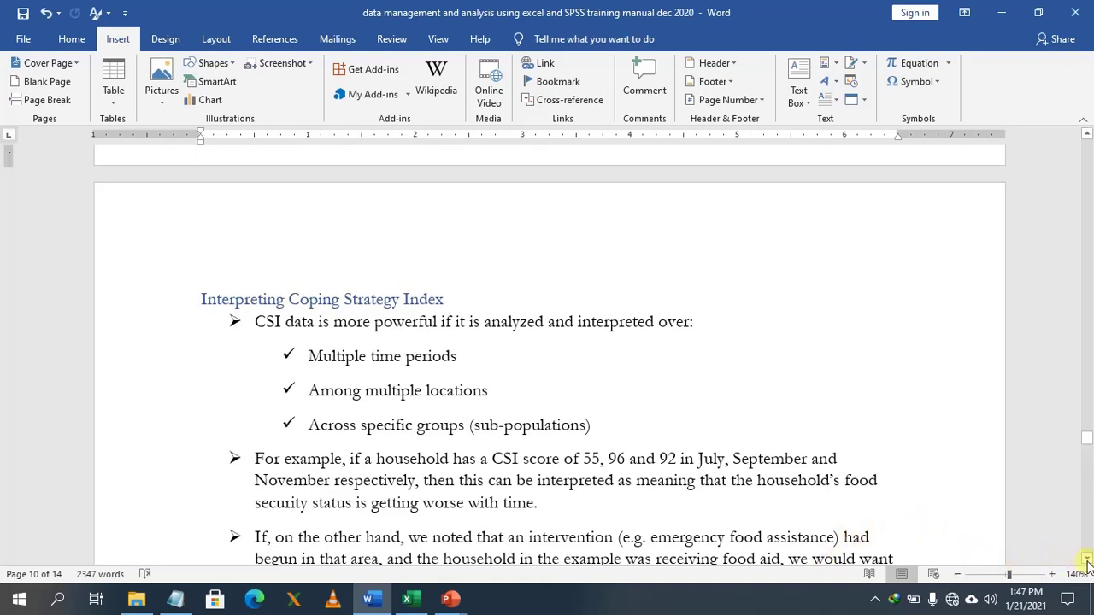
click(1087, 562)
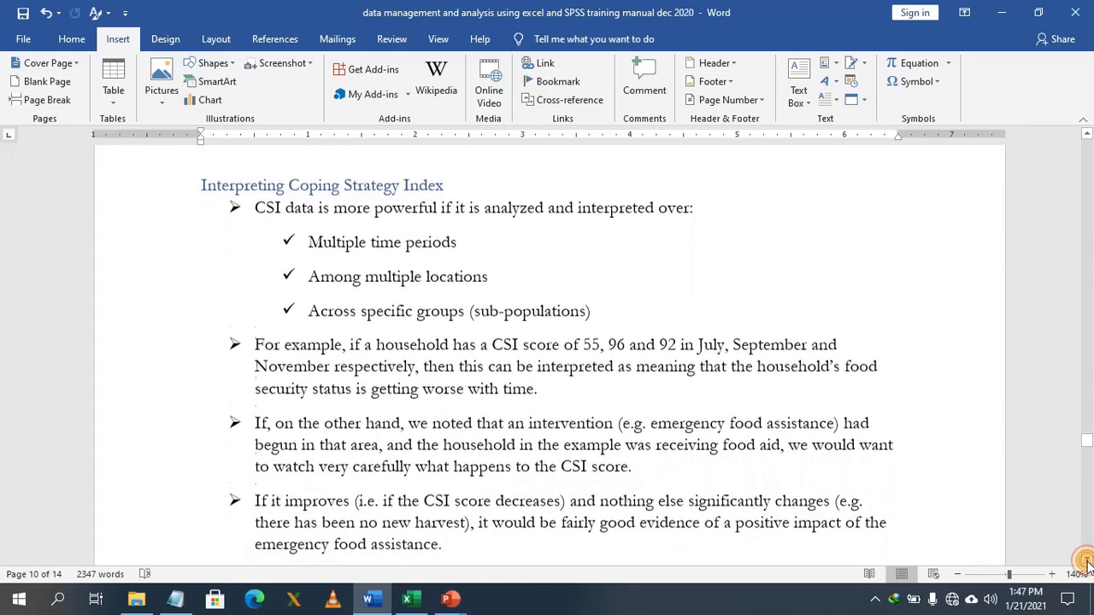
click(1088, 561)
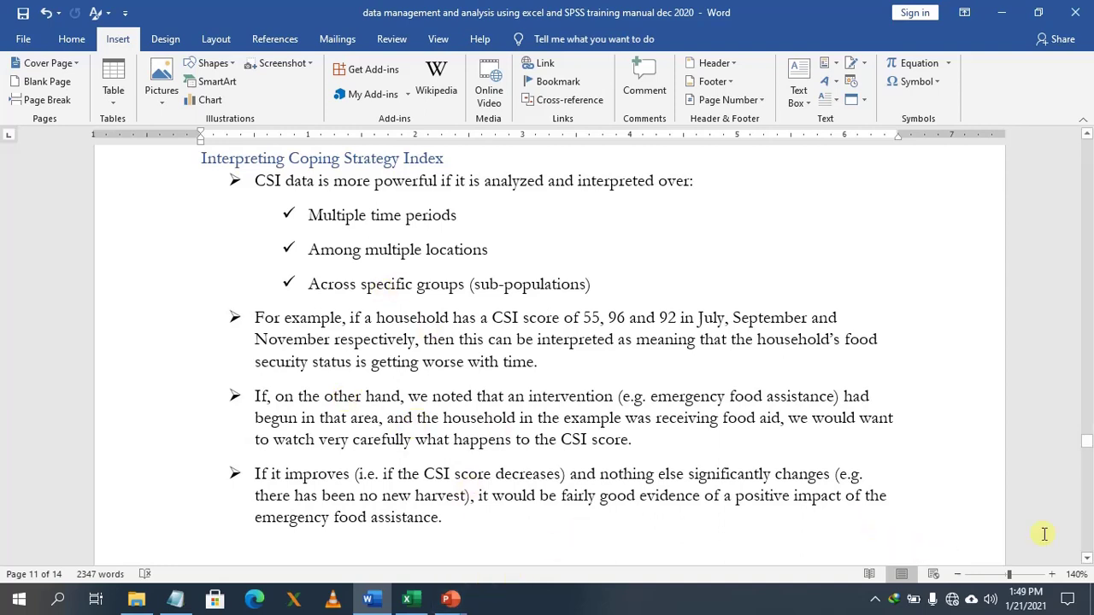
Scroll the manual down and back to the section, then show the hidden taskbar icons
drag(1086, 558, 1086, 558)
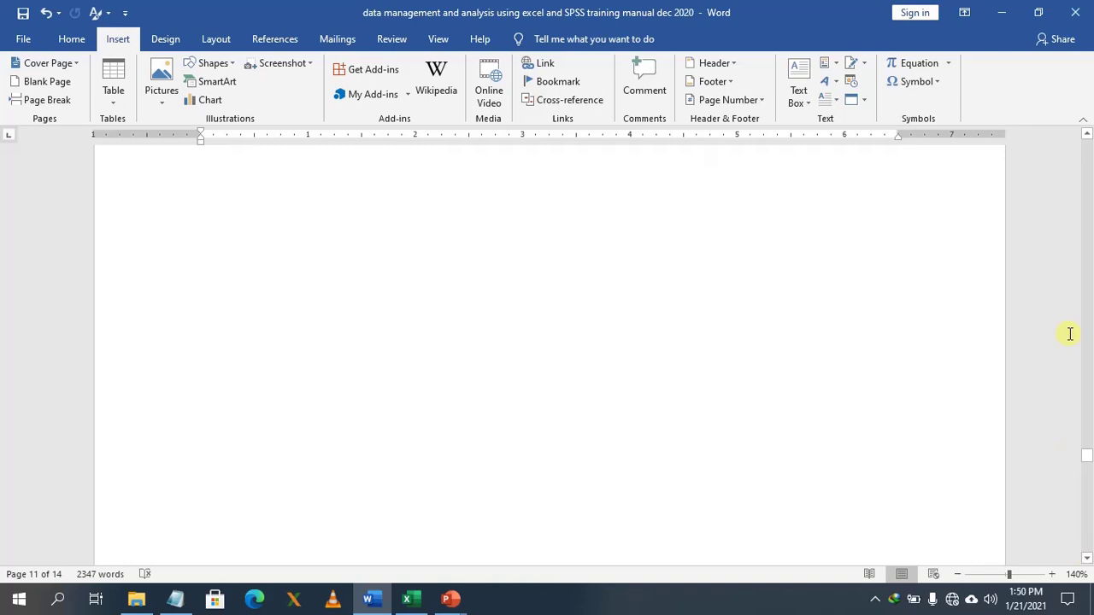
drag(1087, 137, 1086, 138)
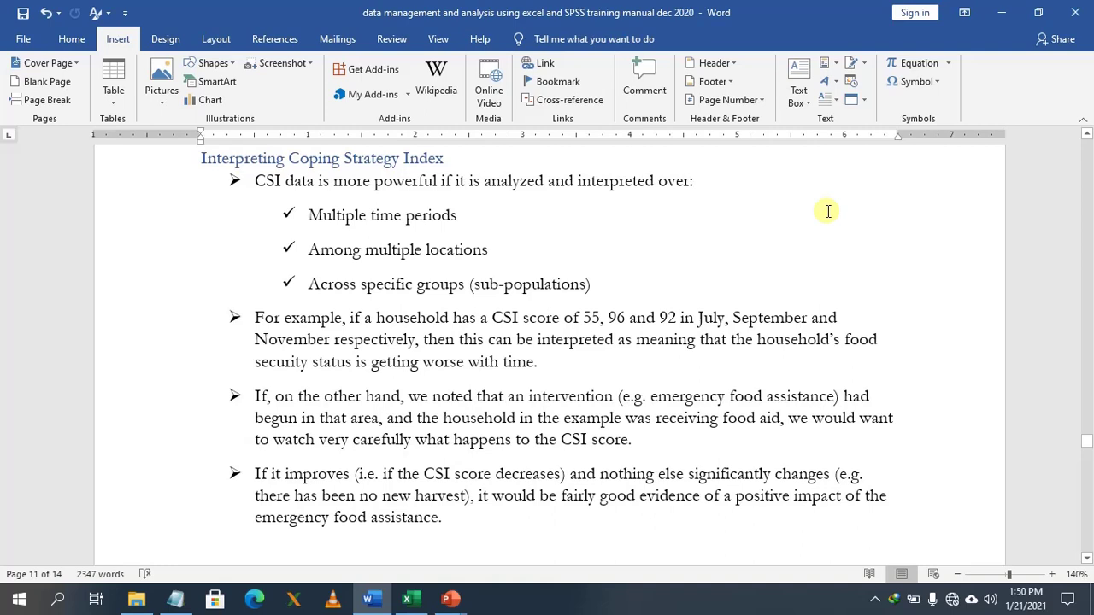
click(876, 602)
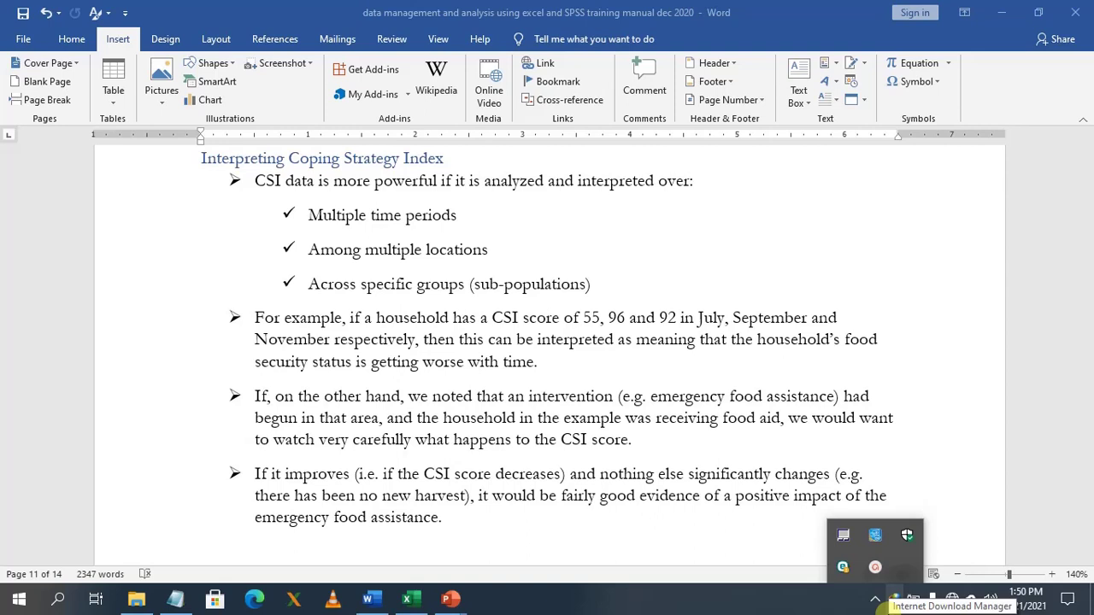
Open the screen recorder's Recording Toolbar from the system tray
click(879, 568)
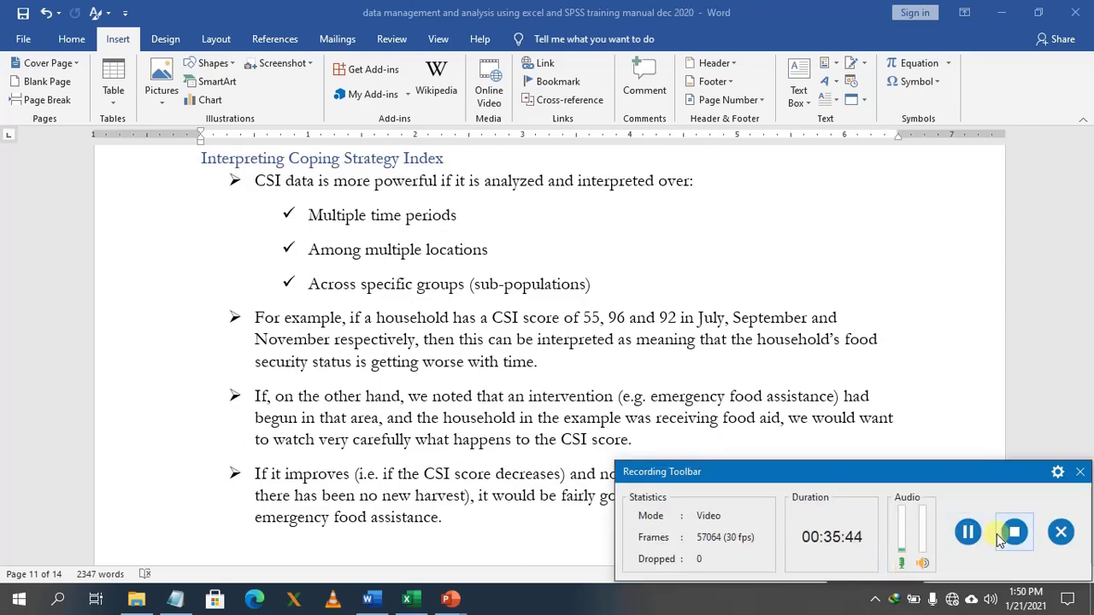